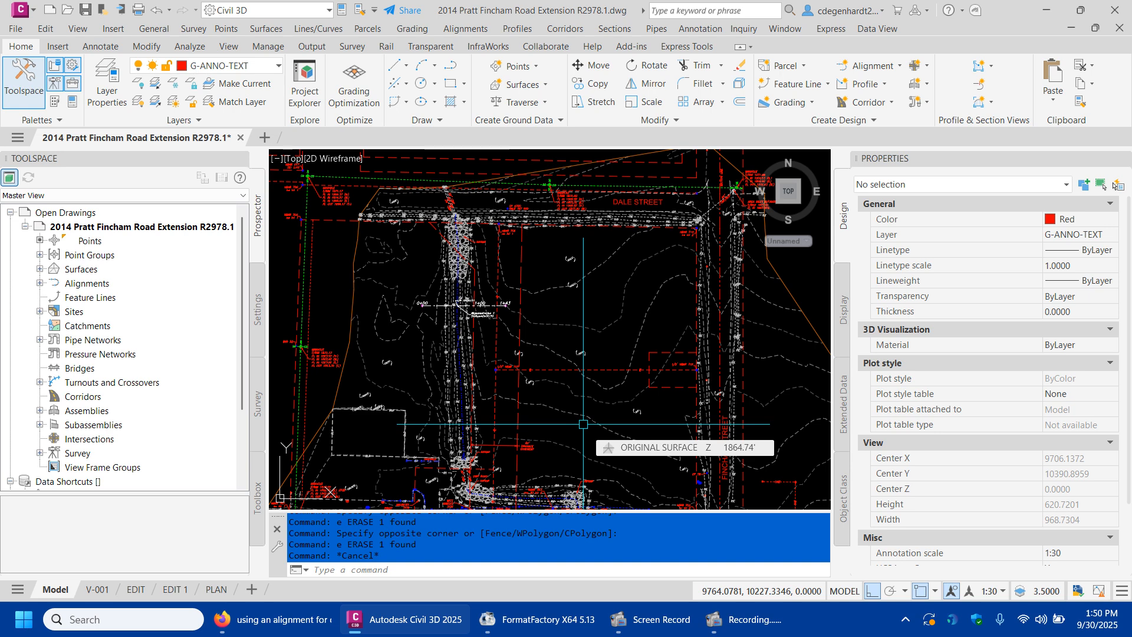
# Step: Draw a horizontal centerline polyline about 217 ft long in the open area north of the drainage easement label
pyautogui.write('pl')
pyautogui.press('Return')
pyautogui.scroll(4, 583, 424)
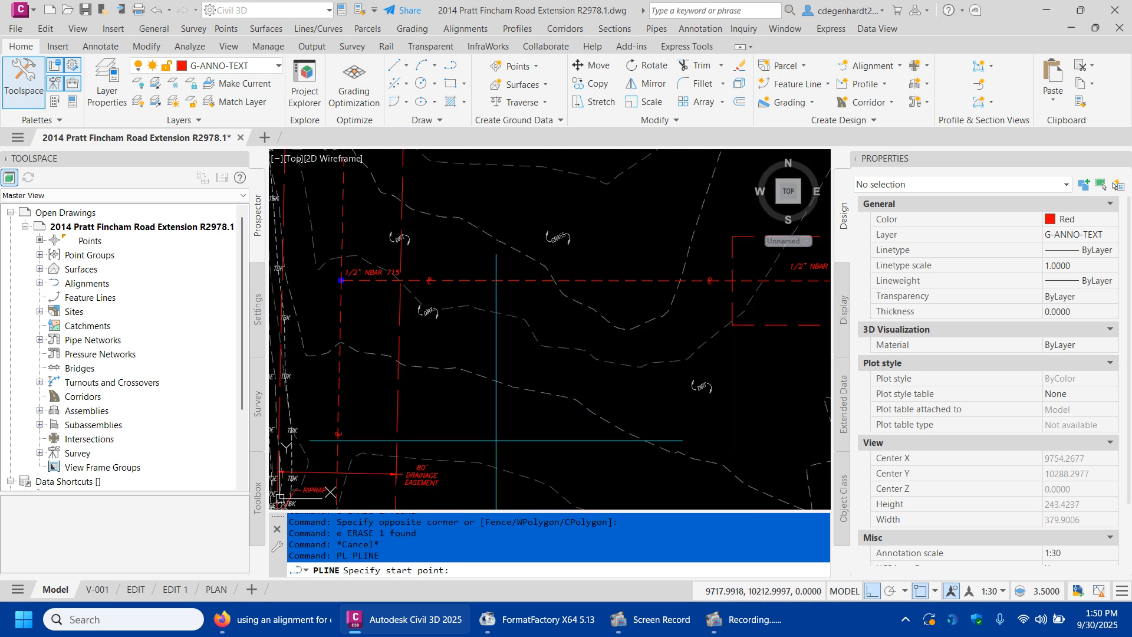
pyautogui.click(435, 426)
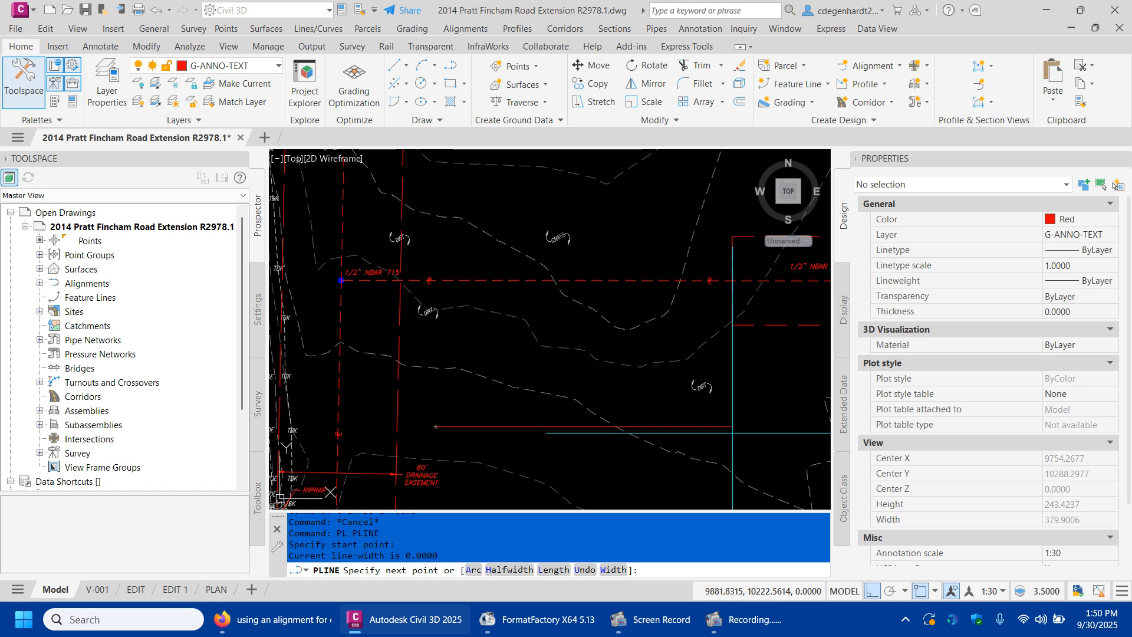
pyautogui.click(757, 431)
pyautogui.press('Escape')
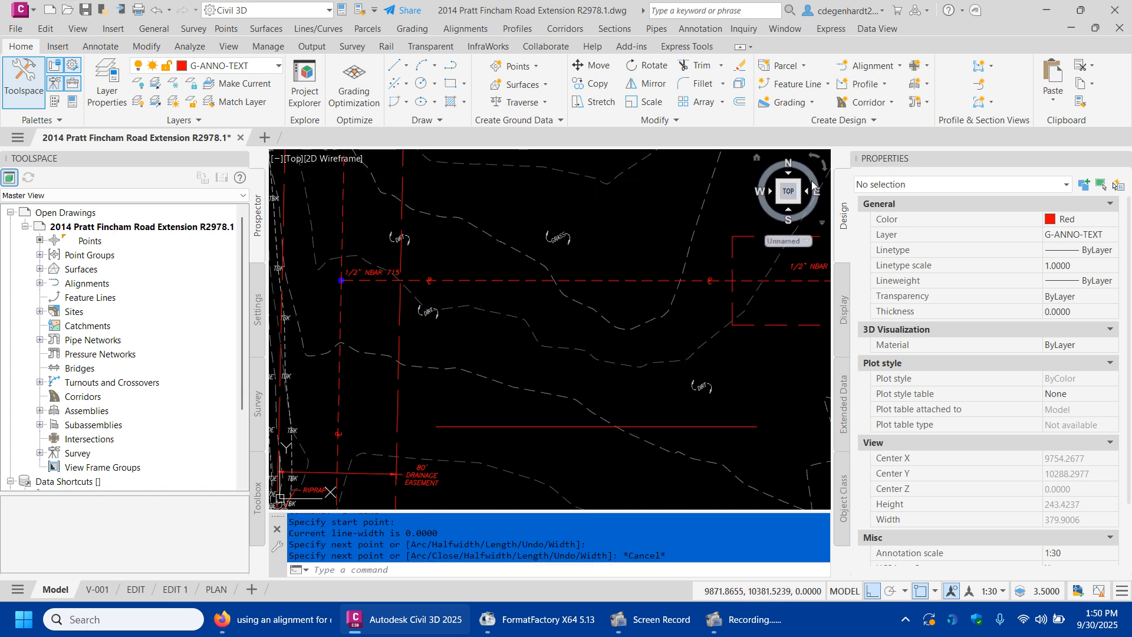
# Step: Offset the new horizontal polyline 12 ft to both its north and south sides
pyautogui.click(740, 102)
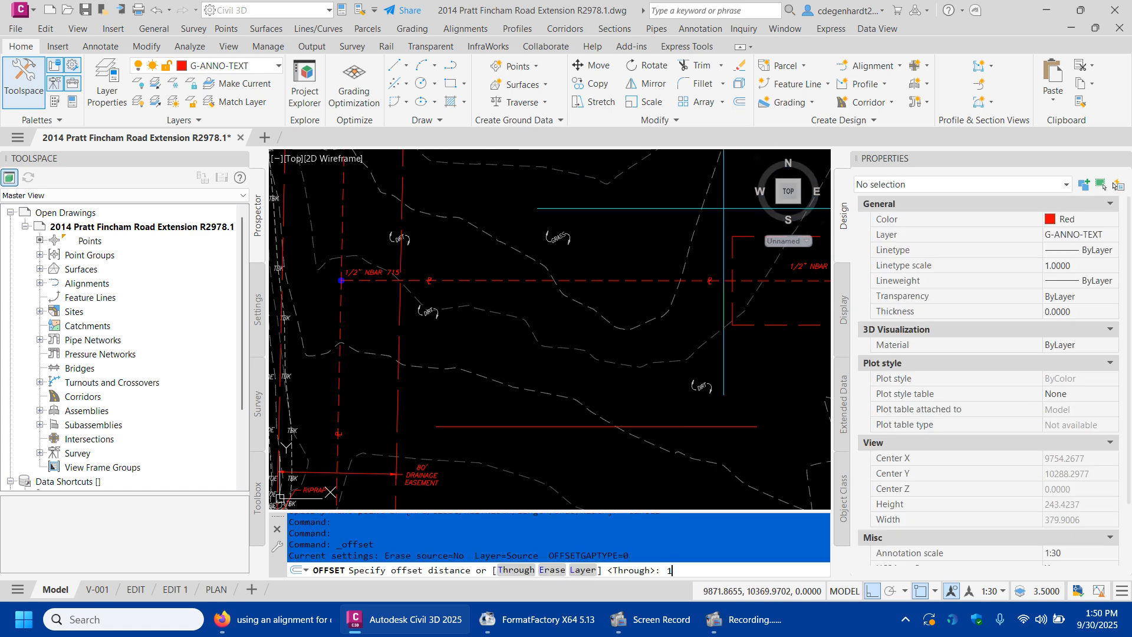
pyautogui.write('12')
pyautogui.press('Return')
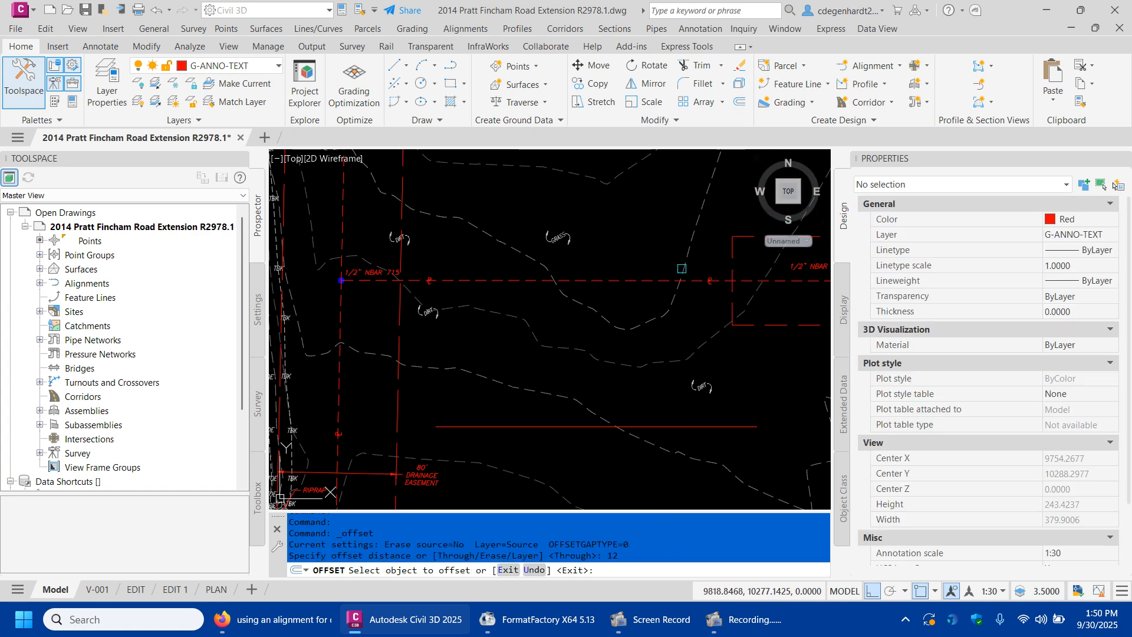
pyautogui.click(455, 426)
pyautogui.click(466, 423)
pyautogui.click(471, 426)
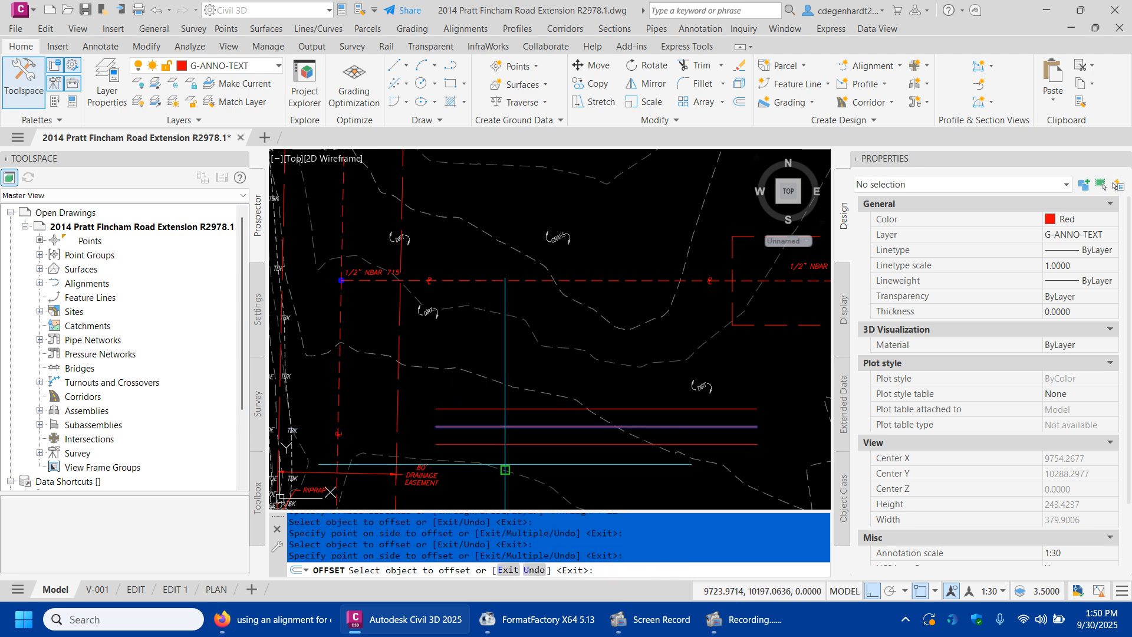
pyautogui.click(504, 451)
pyautogui.press('Escape')
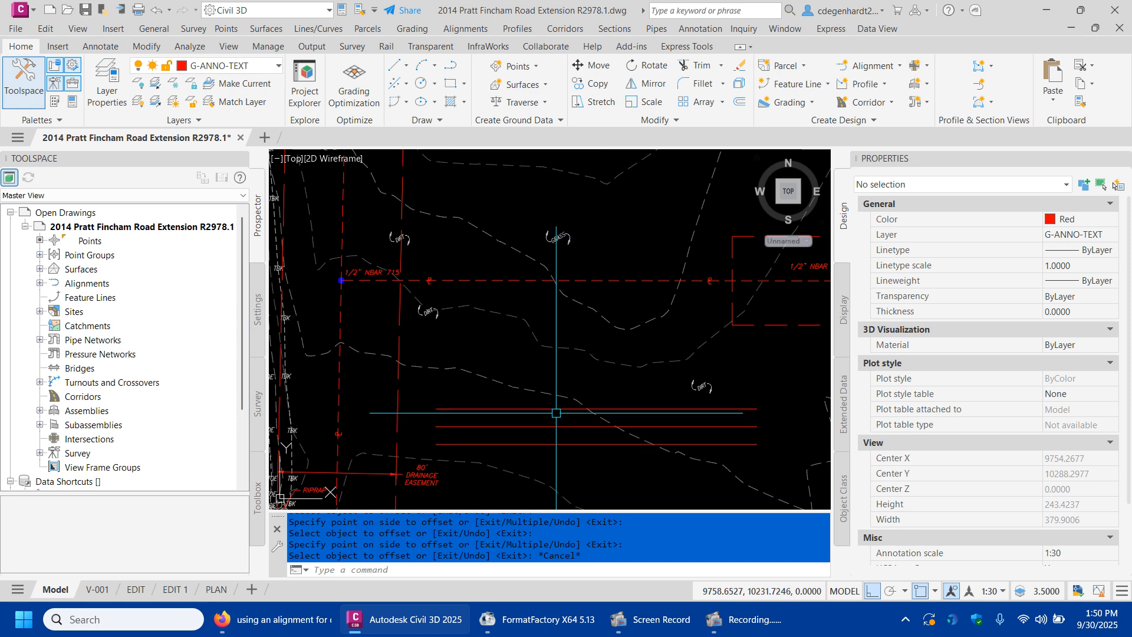
pyautogui.click(466, 29)
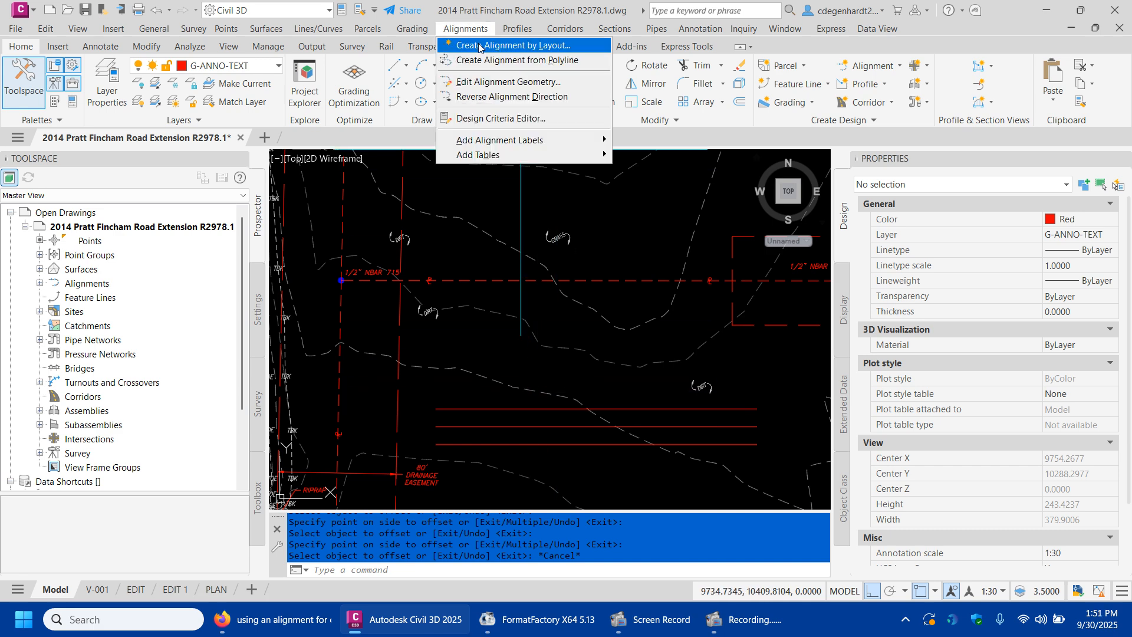
pyautogui.click(508, 82)
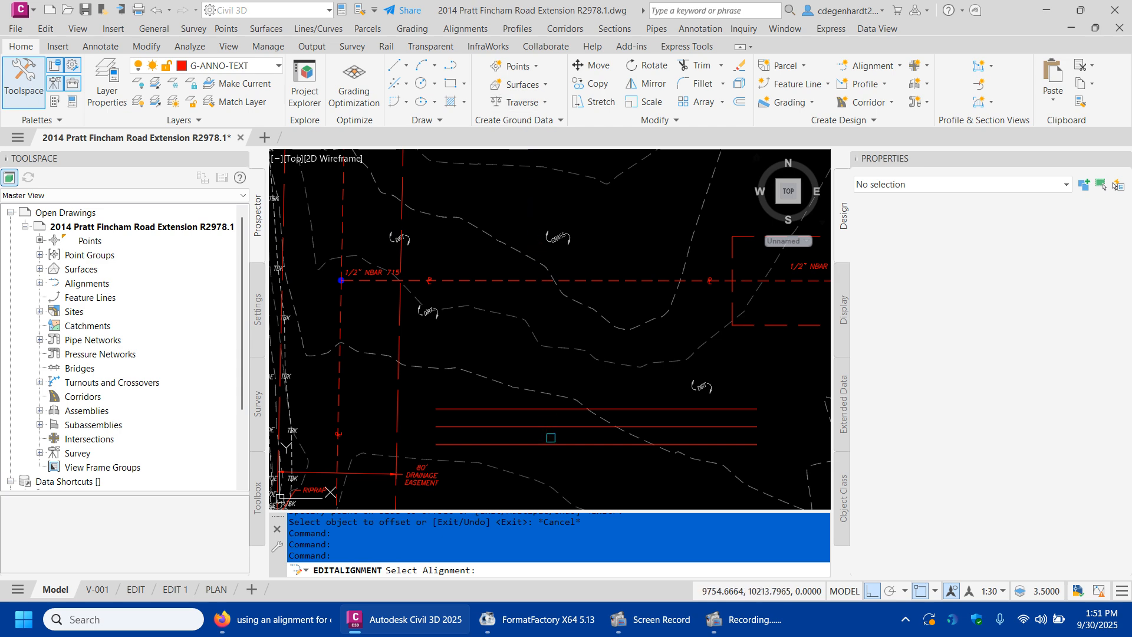
pyautogui.press('Escape')
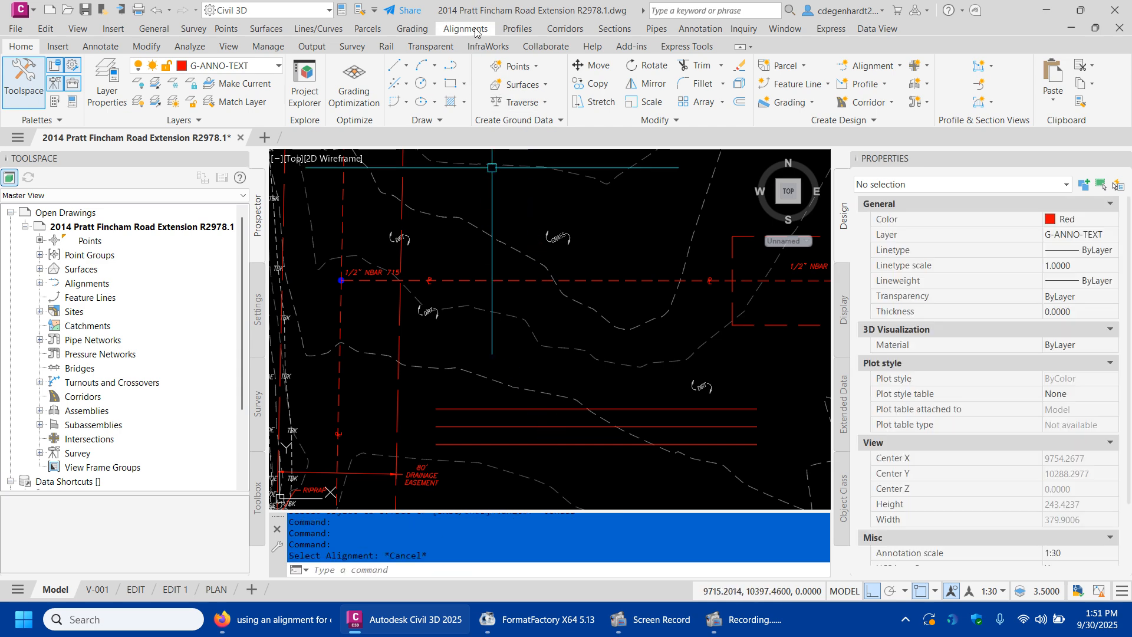
# Step: Create a centerline alignment by layout with no site, the EBH Alignment style and the EBH Alignment Label Set
pyautogui.click(476, 31)
pyautogui.click(482, 45)
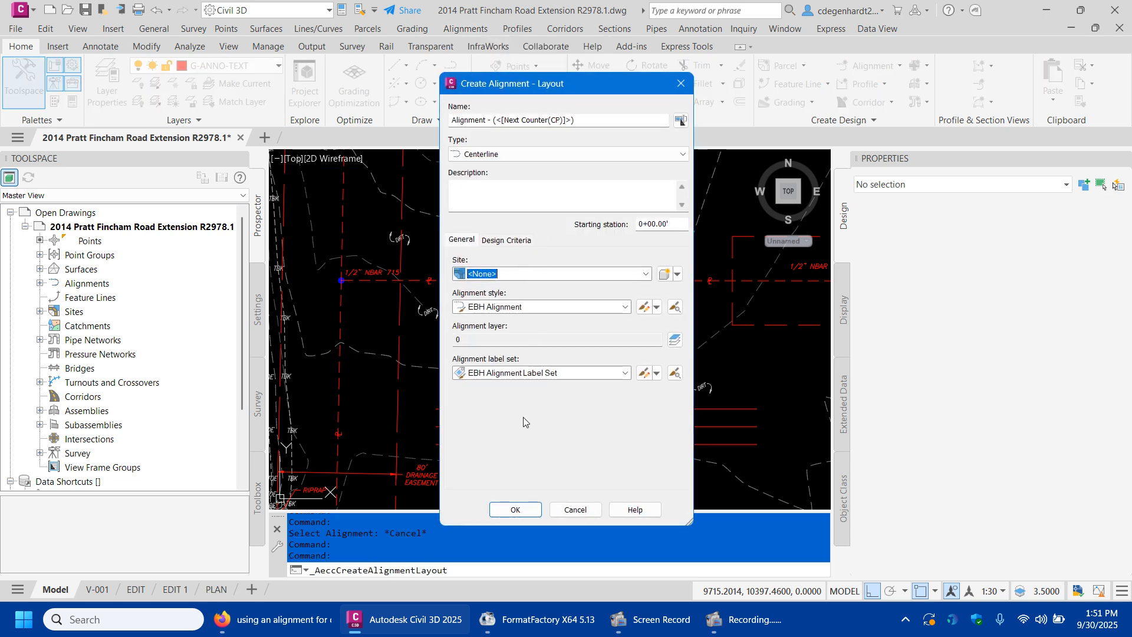
pyautogui.click(514, 509)
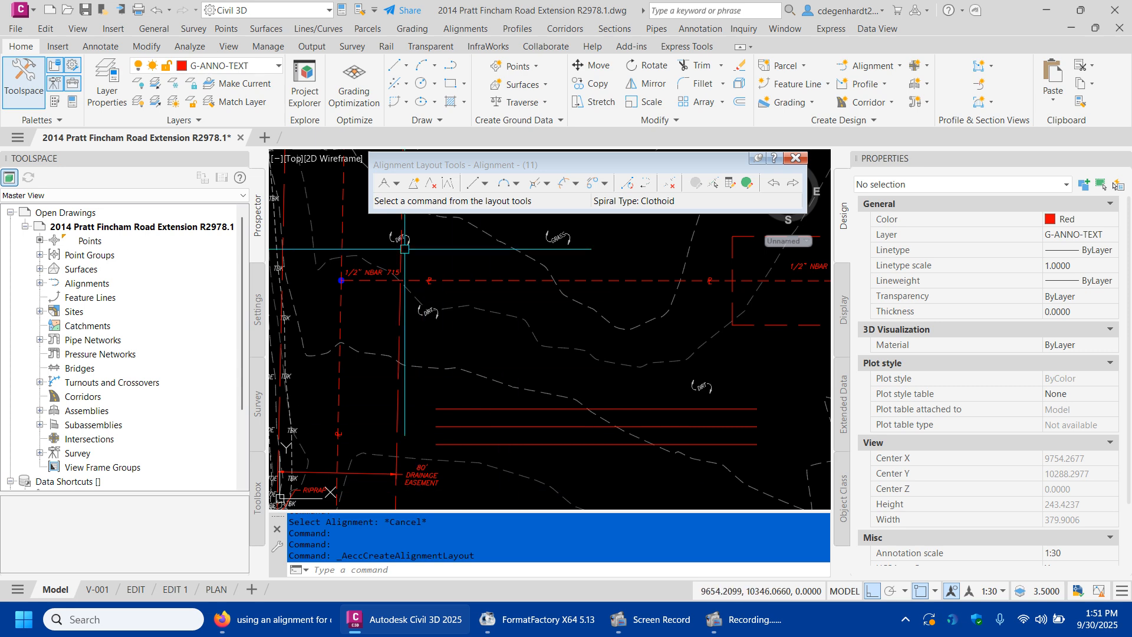
# Step: Add two-point fixed lines to the alignment, tracing the south offset line west to east and the north offset line east to west
pyautogui.click(485, 184)
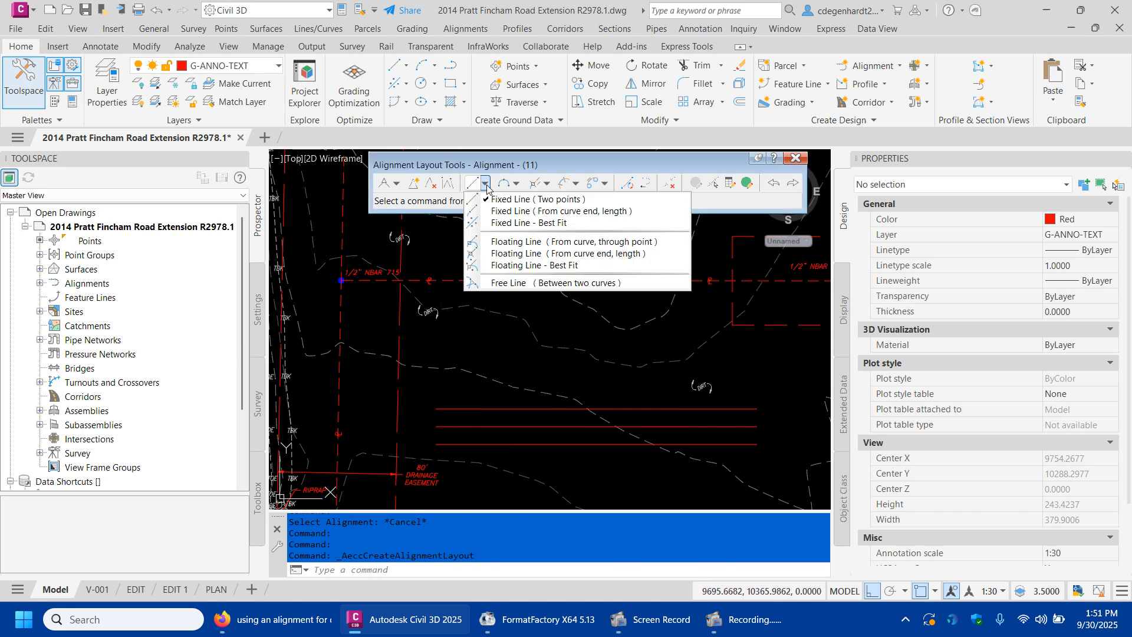
pyautogui.click(533, 200)
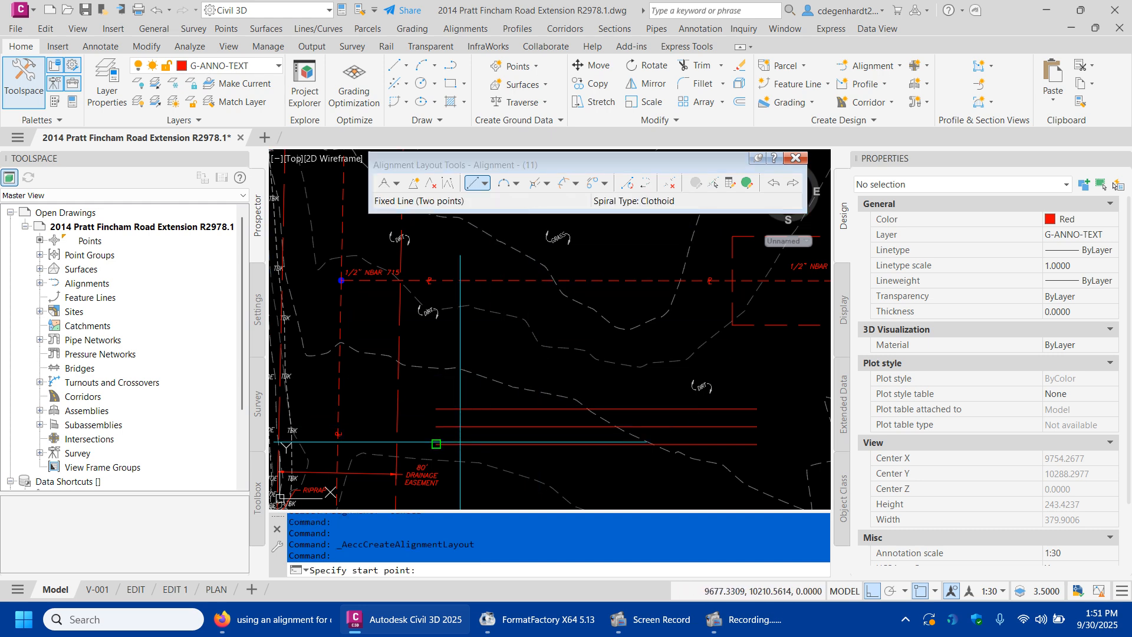
pyautogui.click(436, 443)
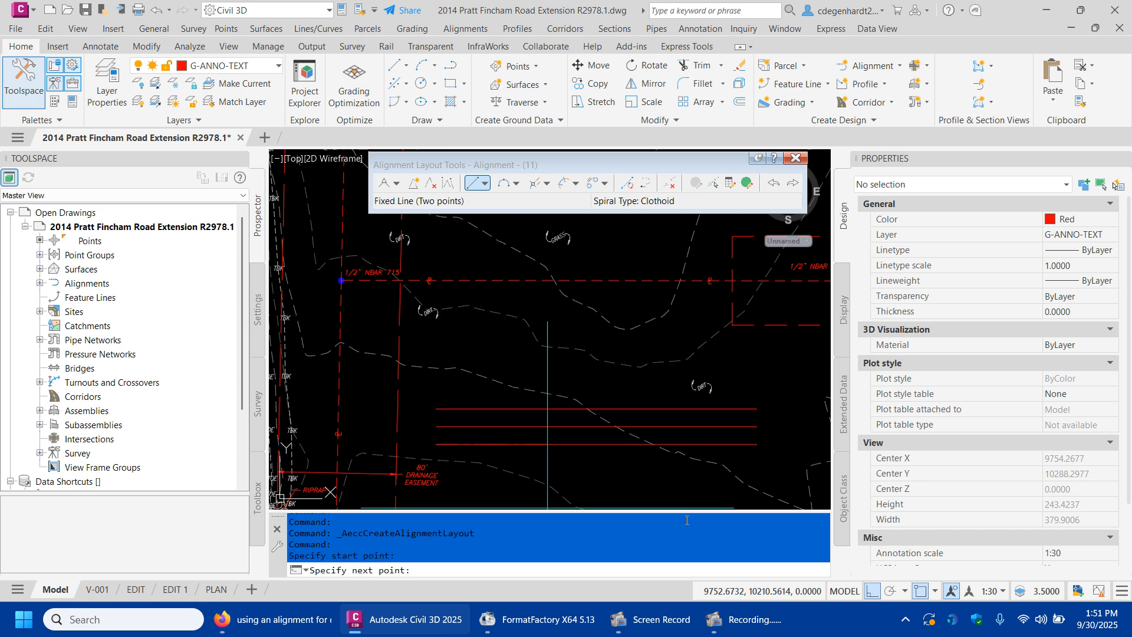
pyautogui.click(757, 444)
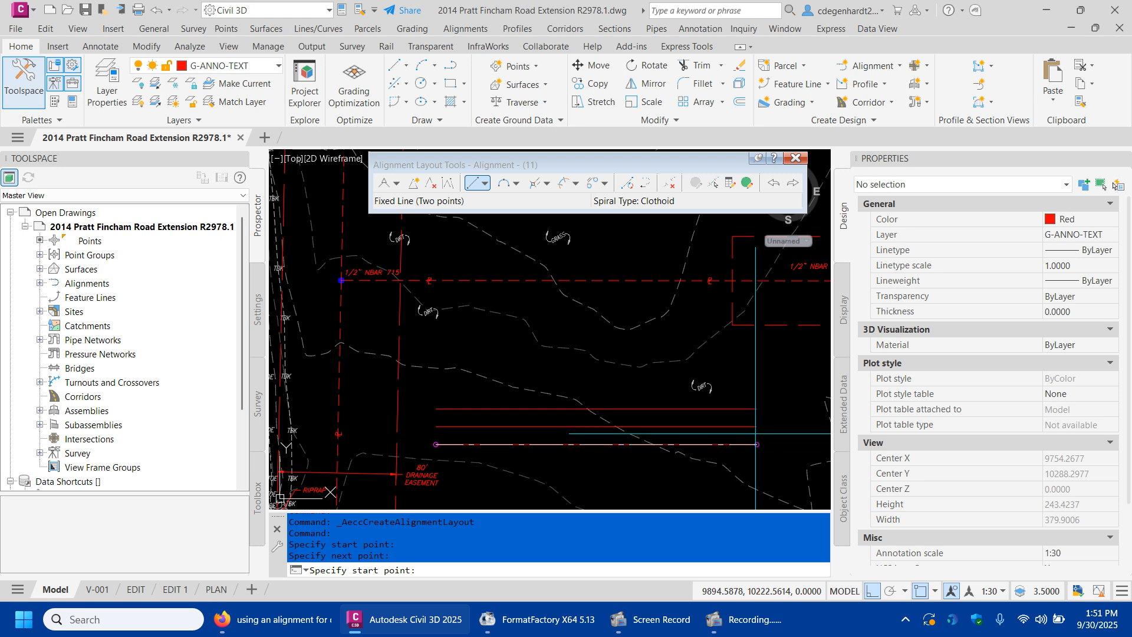
pyautogui.click(757, 408)
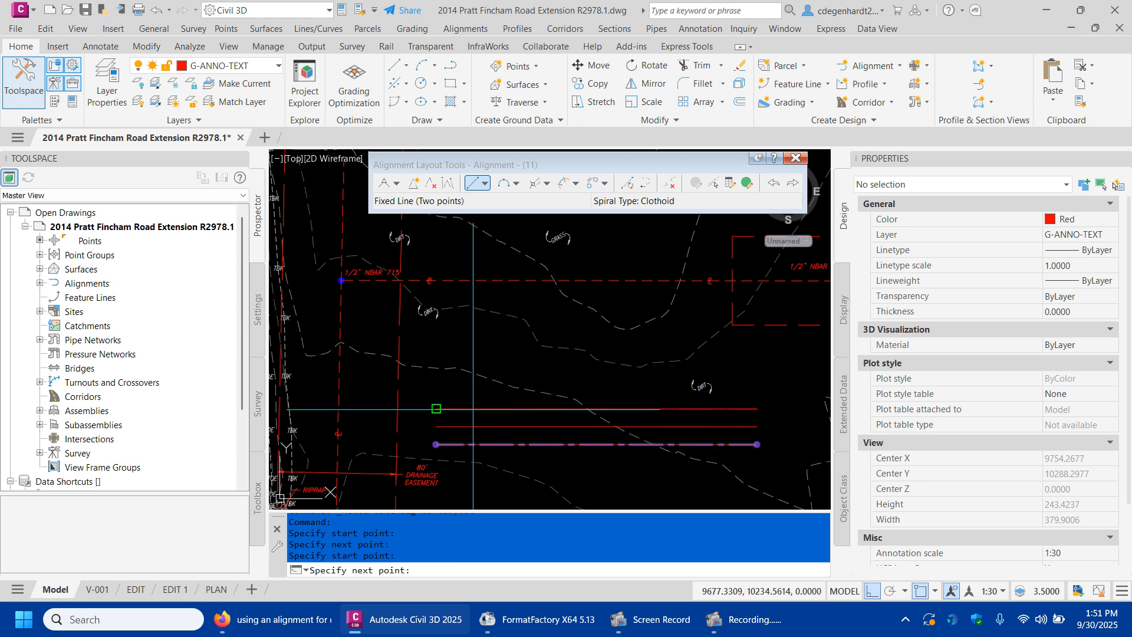
pyautogui.click(436, 408)
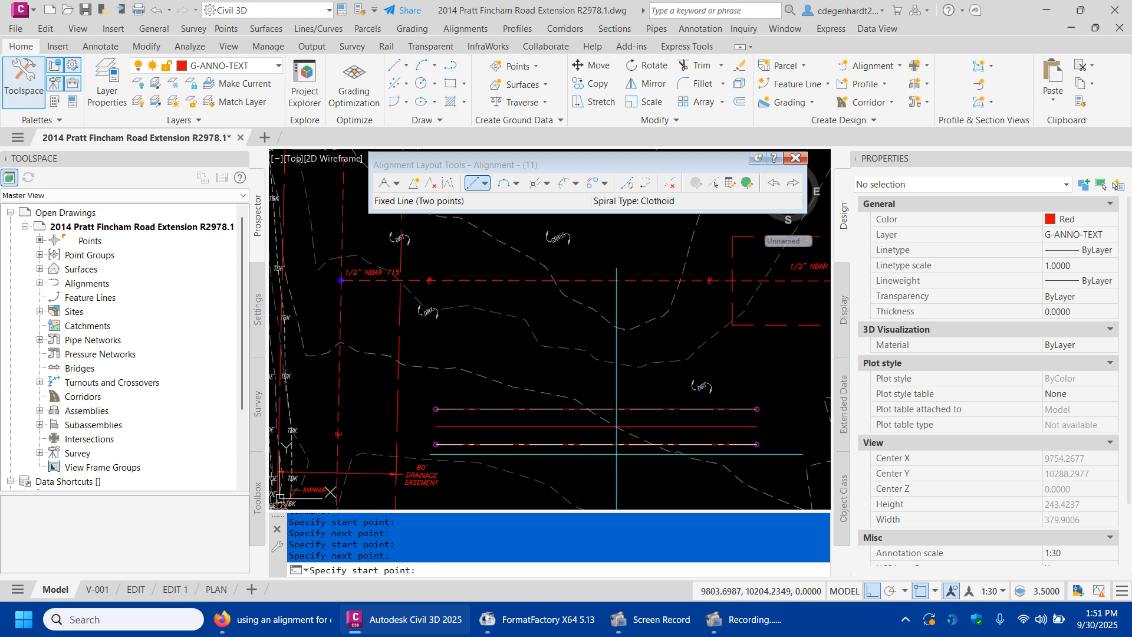
pyautogui.press('Return')
# Step: Add a counterclockwise fixed curve by center point and radius at the centerline's east end, with a radius of 50 ft
pyautogui.scroll(4, 762, 435)
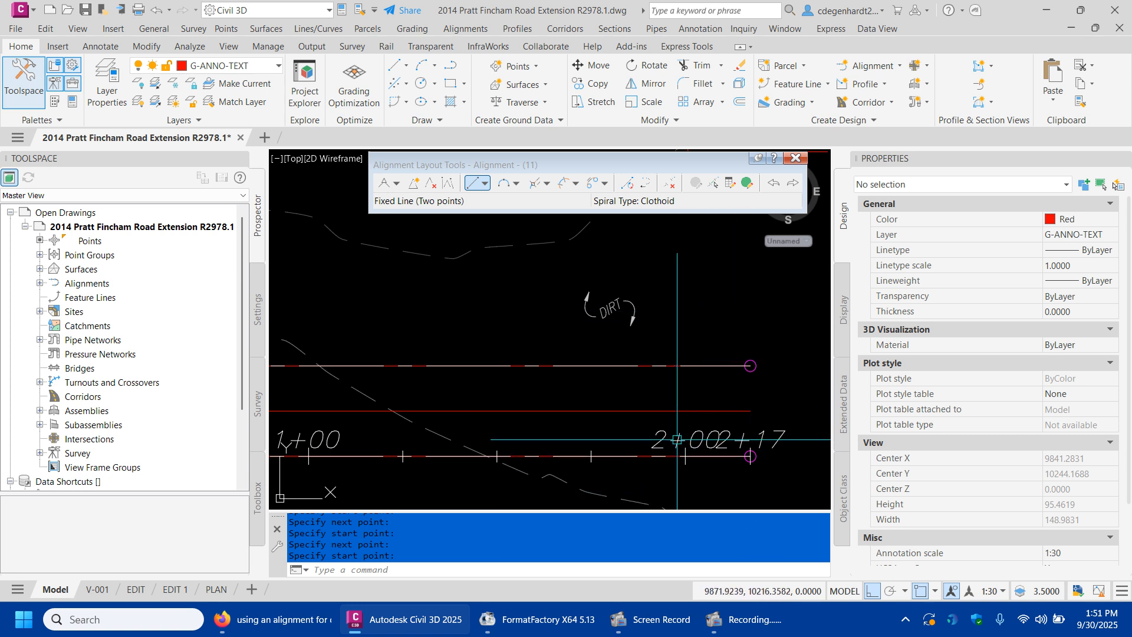
pyautogui.scroll(-2, 575, 371)
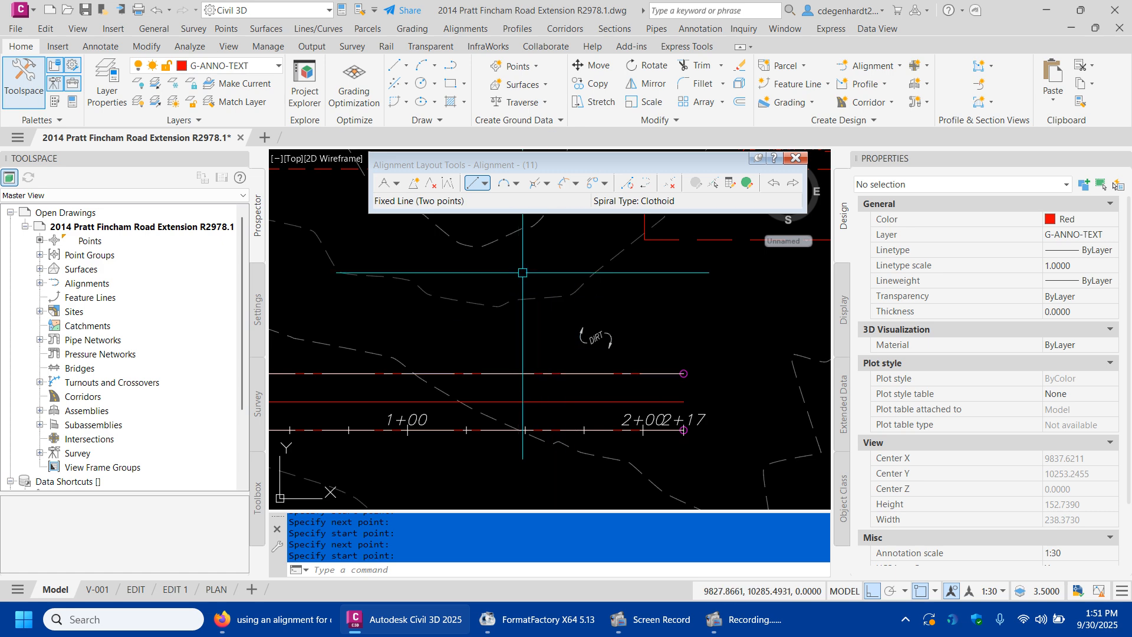
pyautogui.click(516, 184)
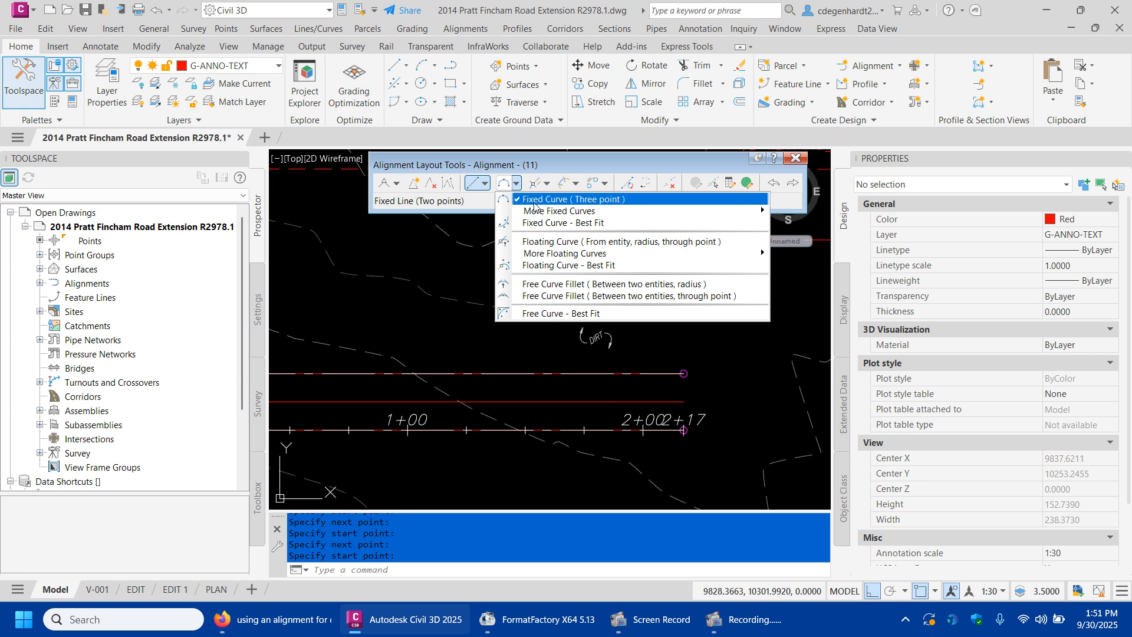
pyautogui.moveTo(539, 213)
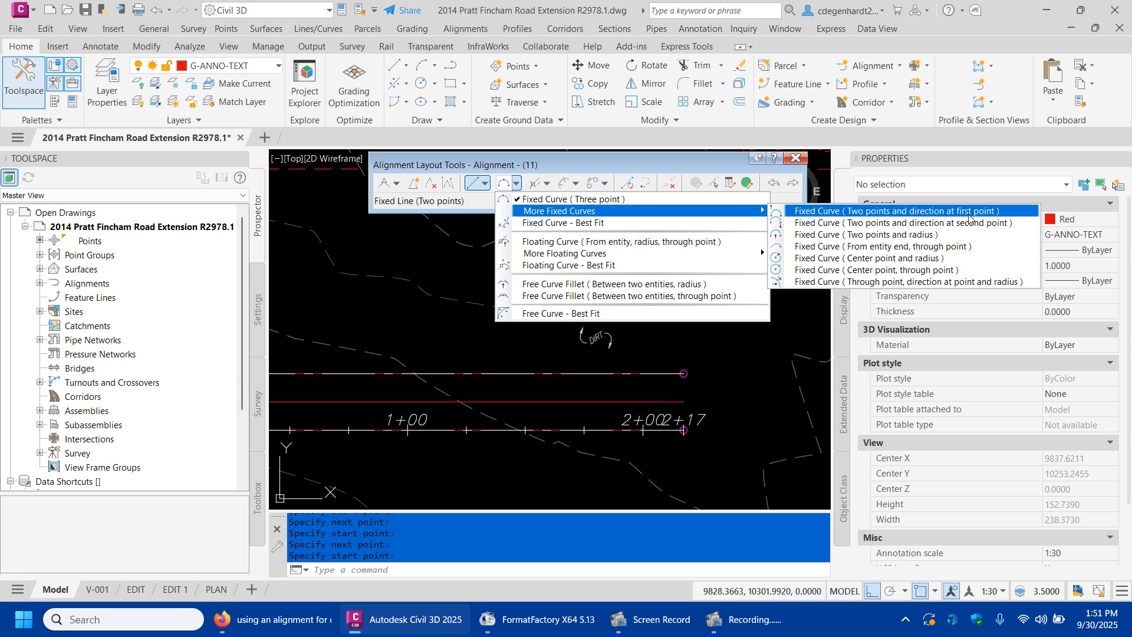
pyautogui.click(919, 258)
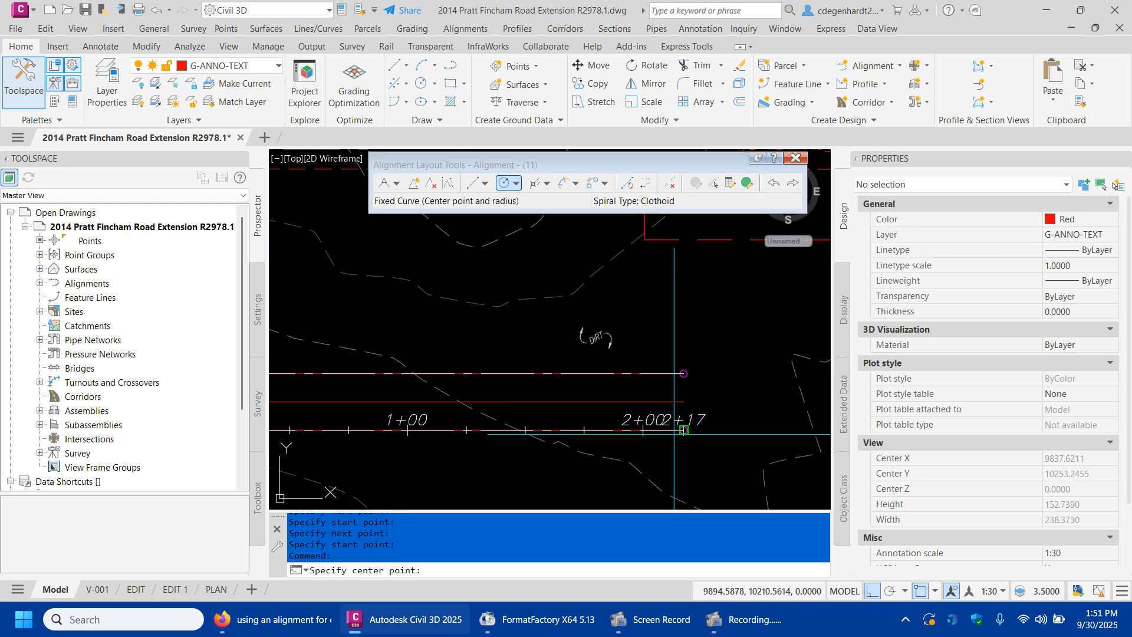
pyautogui.click(679, 402)
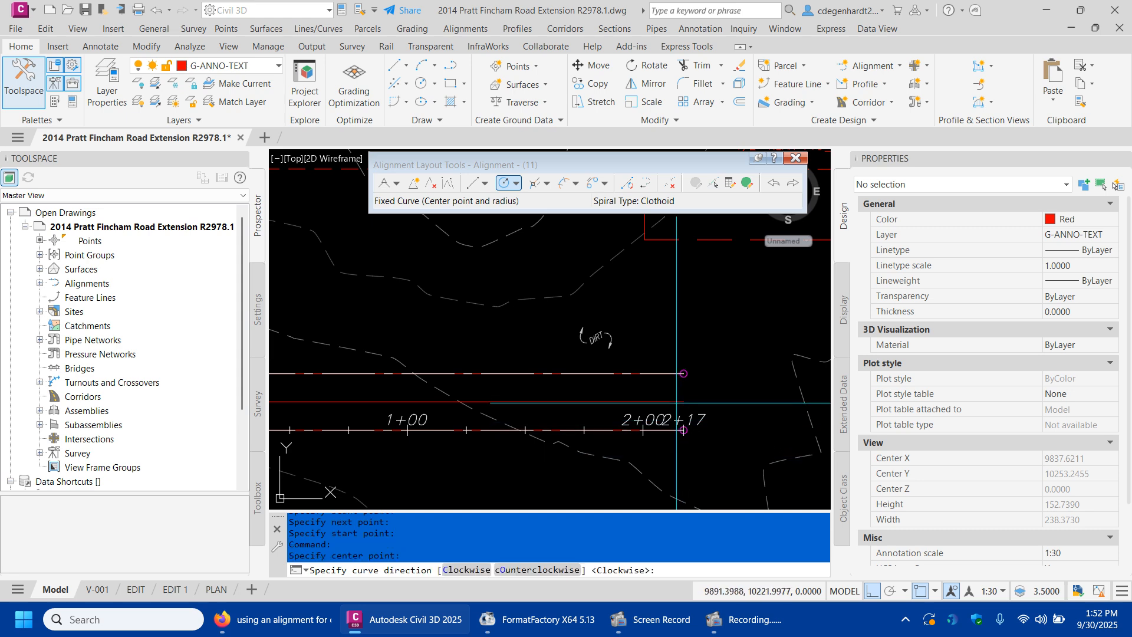
pyautogui.click(535, 569)
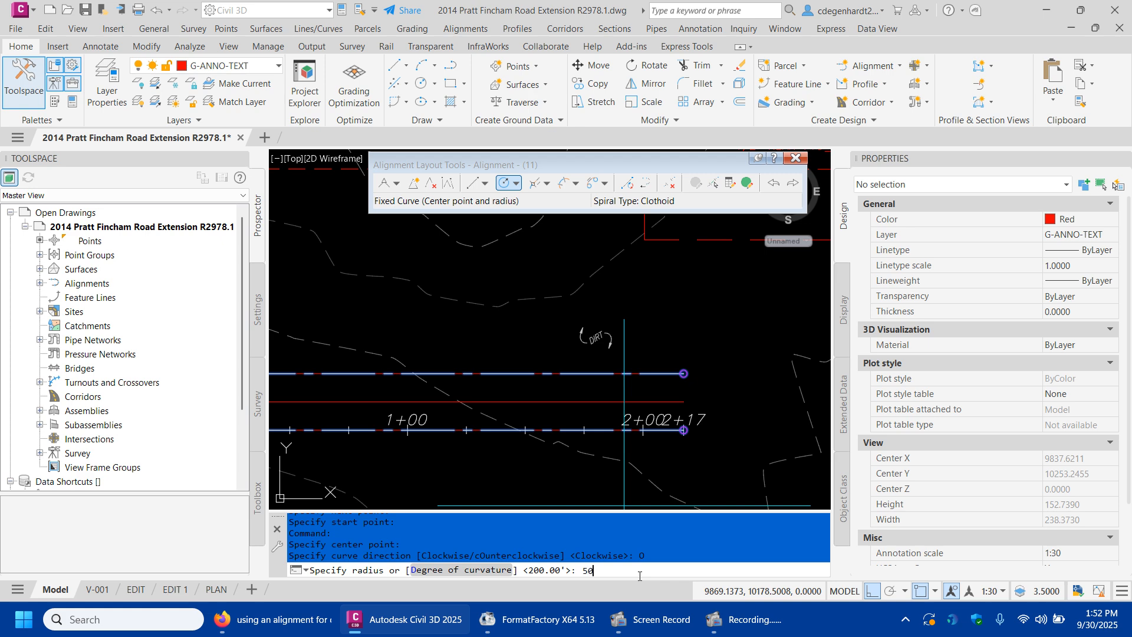
pyautogui.write('50')
pyautogui.press('Return')
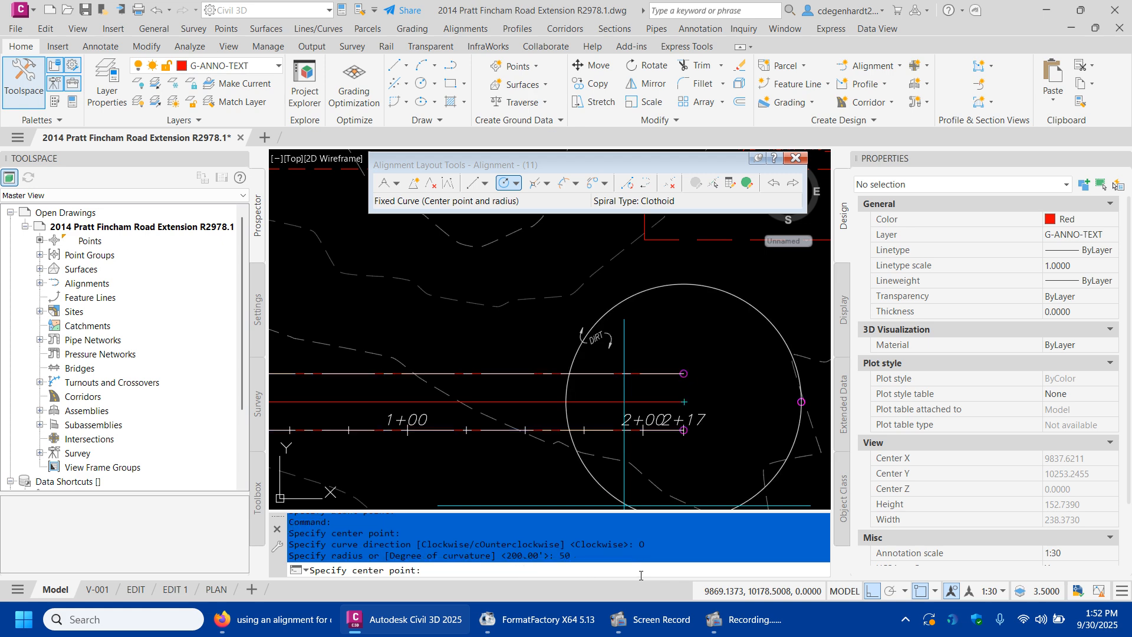
pyautogui.press('Escape')
# Step: Add a free curve fillet between the south line and the bulb, with a solution under 180 degrees, a reverse curve and a 25 ft radius
pyautogui.scroll(-5, 603, 372)
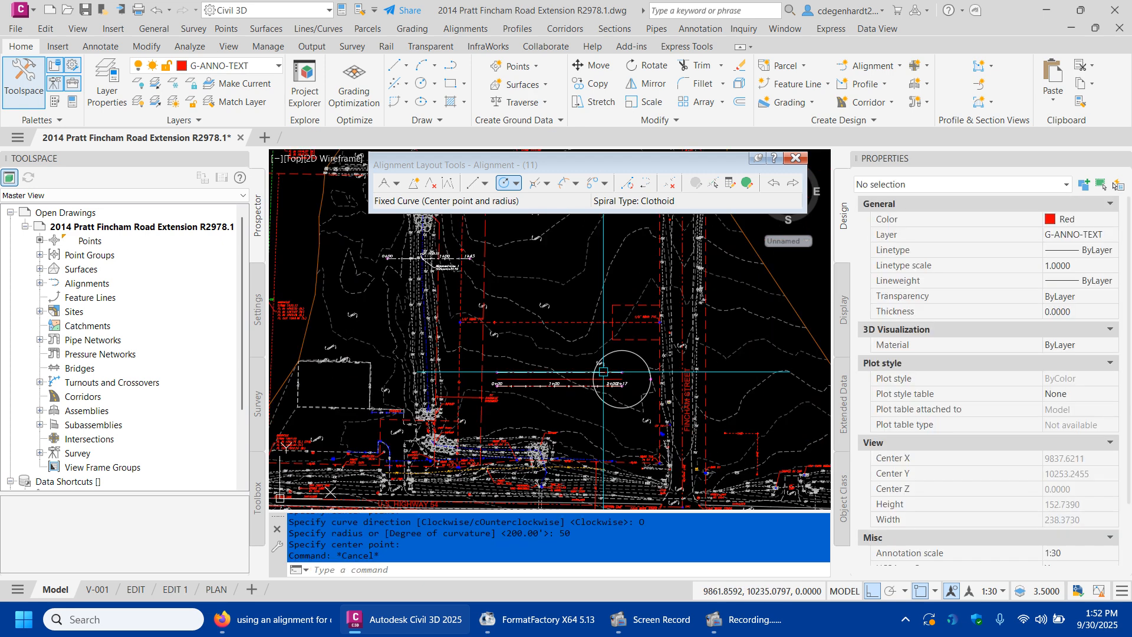
pyautogui.scroll(2, 603, 389)
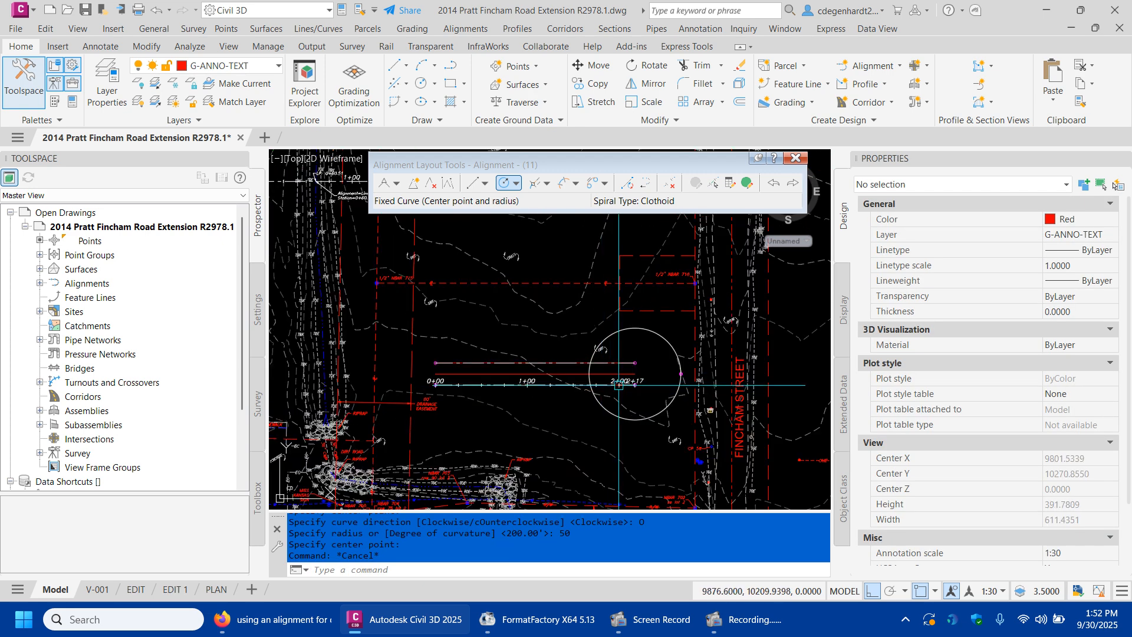
pyautogui.scroll(4, 619, 385)
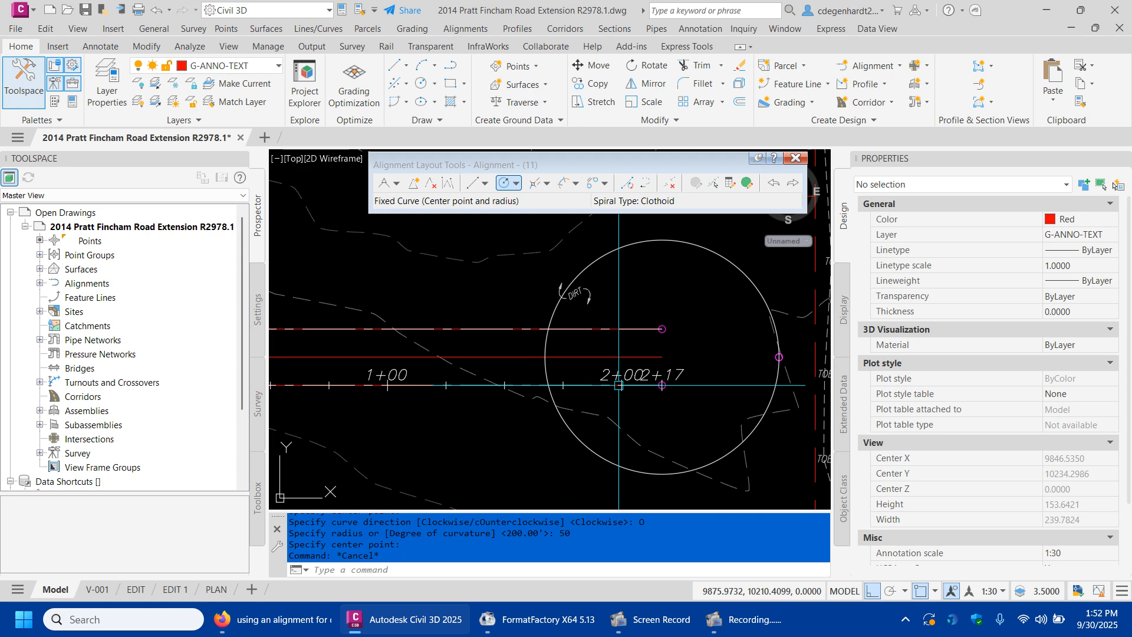
pyautogui.click(516, 184)
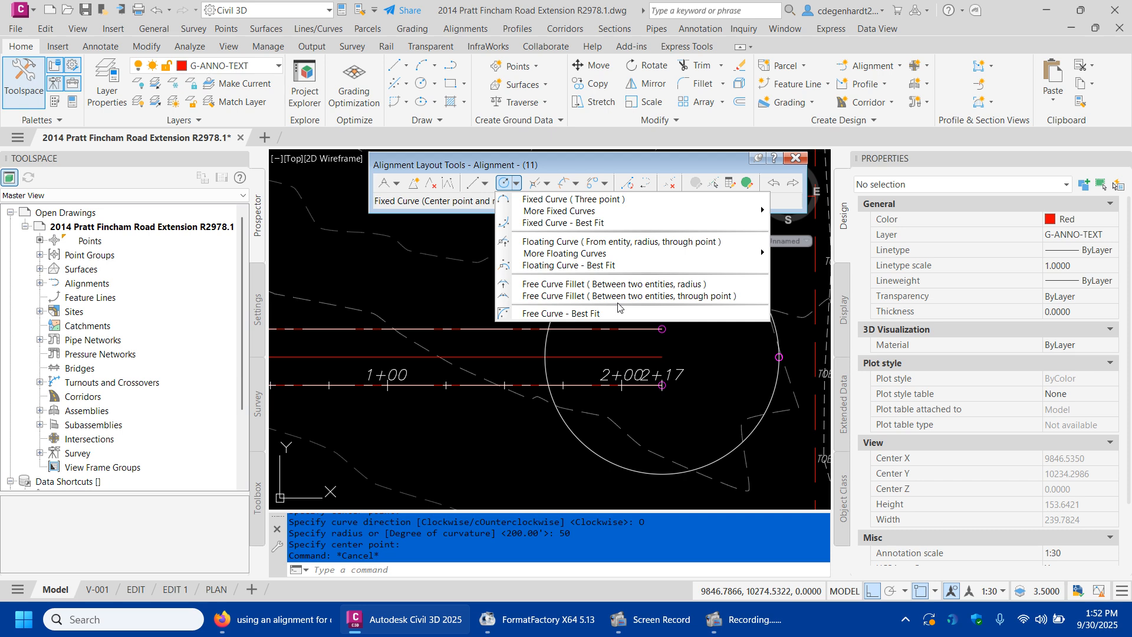
pyautogui.click(641, 284)
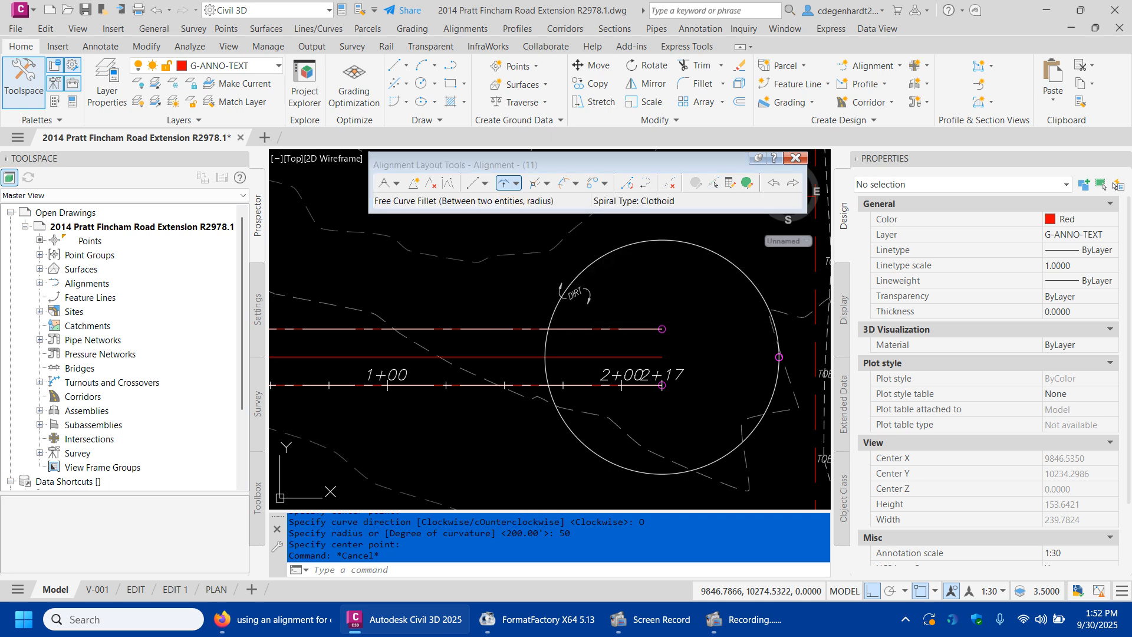
pyautogui.scroll(5, 534, 389)
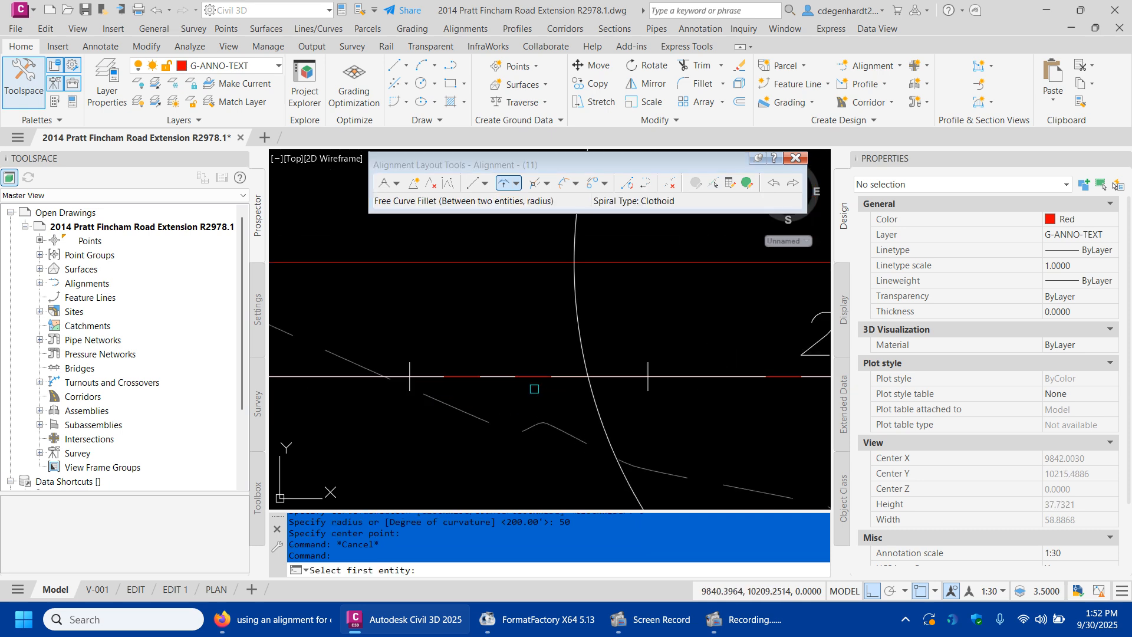
pyautogui.click(532, 389)
pyautogui.click(501, 339)
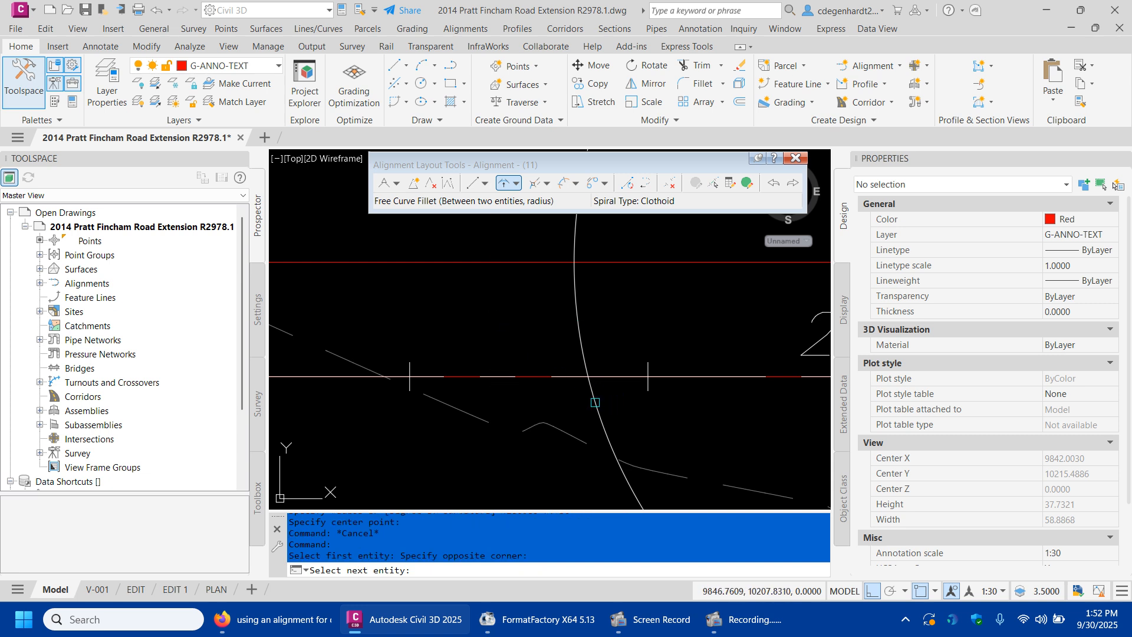
pyautogui.click(595, 402)
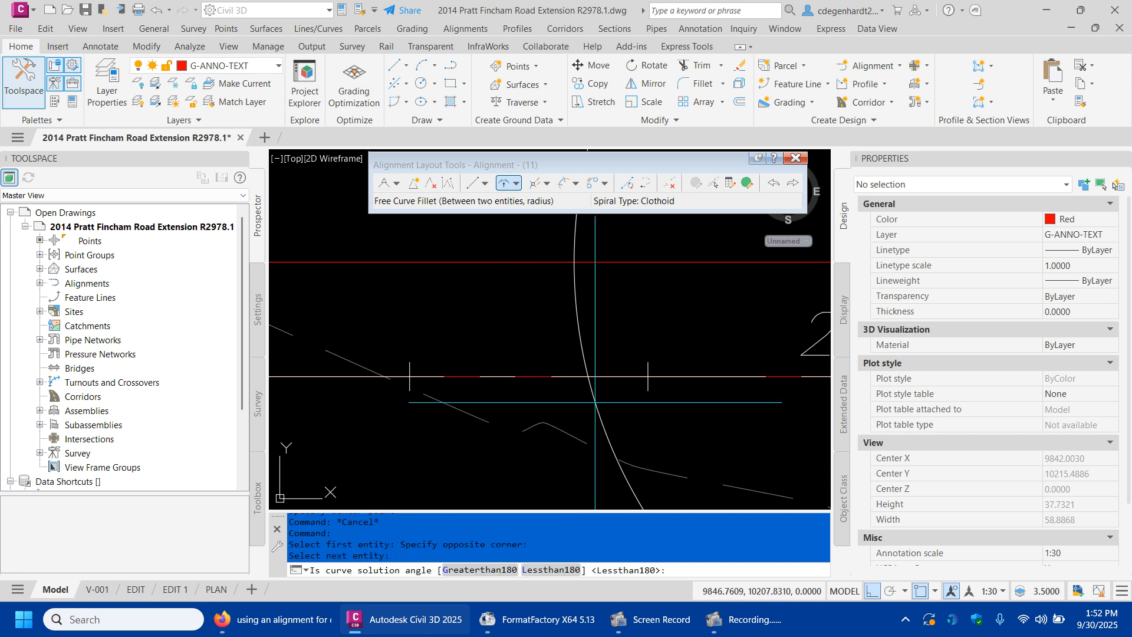
pyautogui.click(551, 569)
pyautogui.click(545, 569)
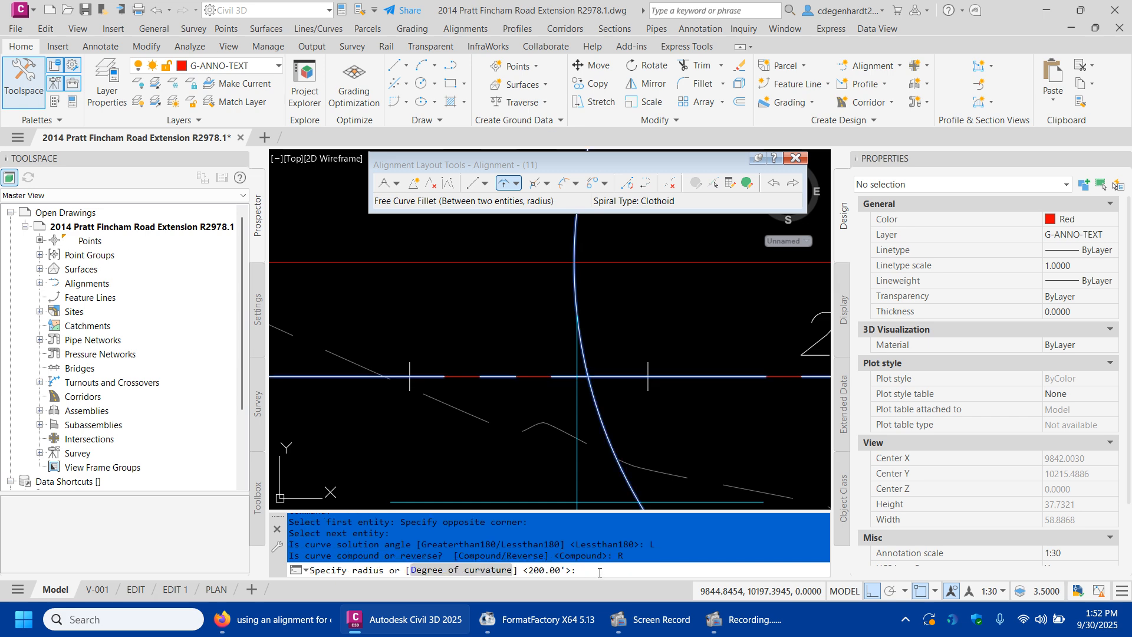
pyautogui.write('25')
pyautogui.press('Return')
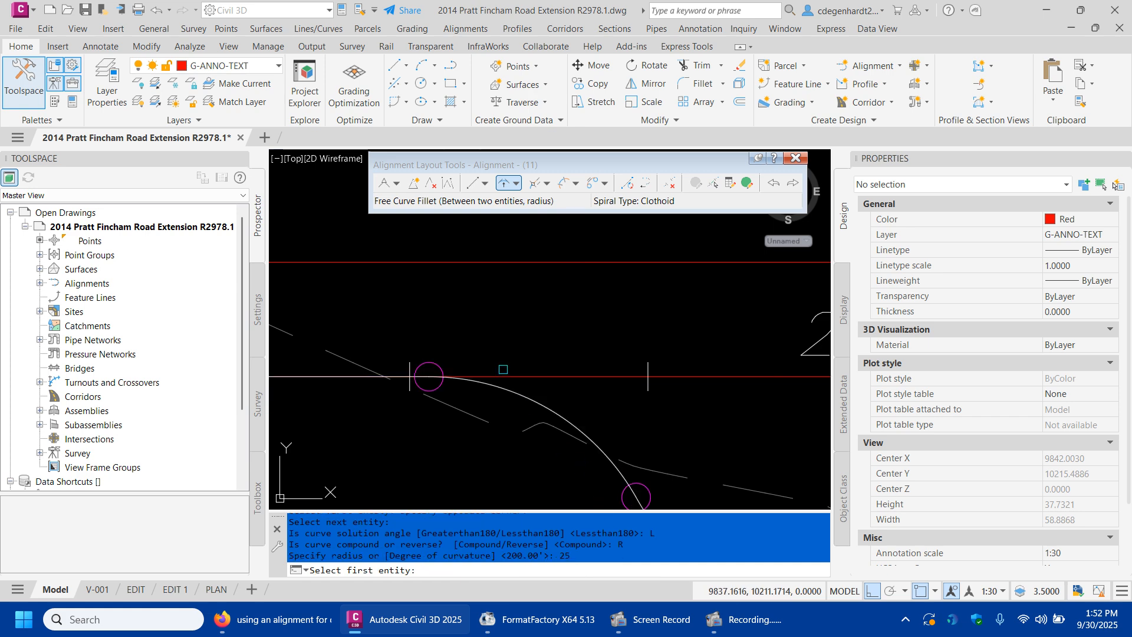
pyautogui.press('Escape')
# Step: Add a free curve fillet between the bulb and the north line, with a solution under 180 degrees, a reverse curve and a 25 ft radius
pyautogui.scroll(-3, 590, 333)
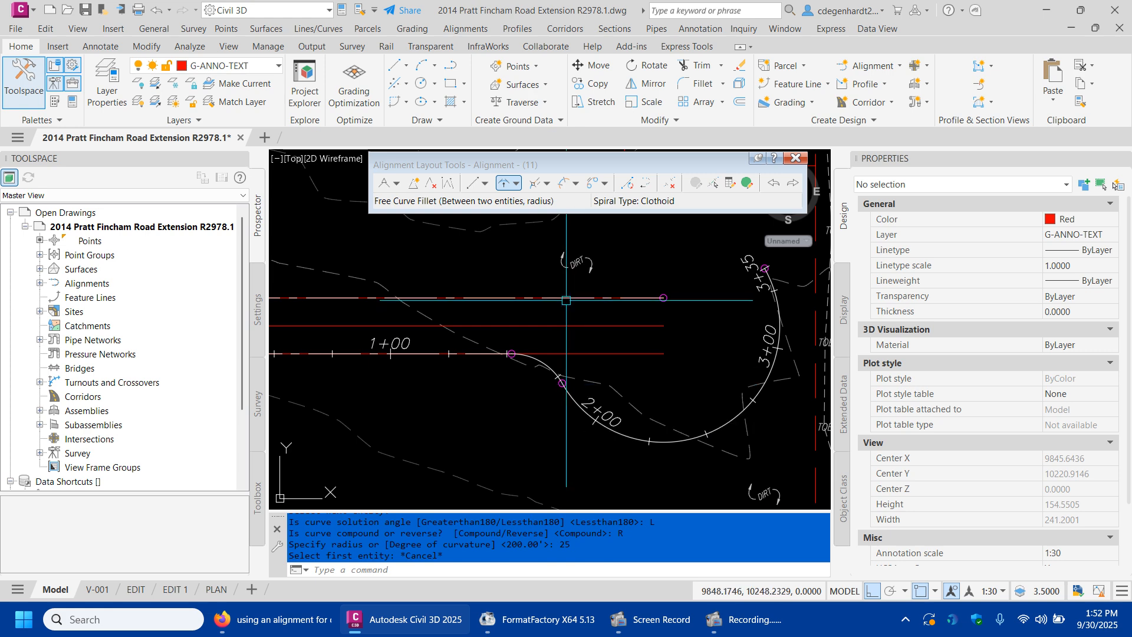
pyautogui.click(502, 184)
pyautogui.scroll(5, 805, 308)
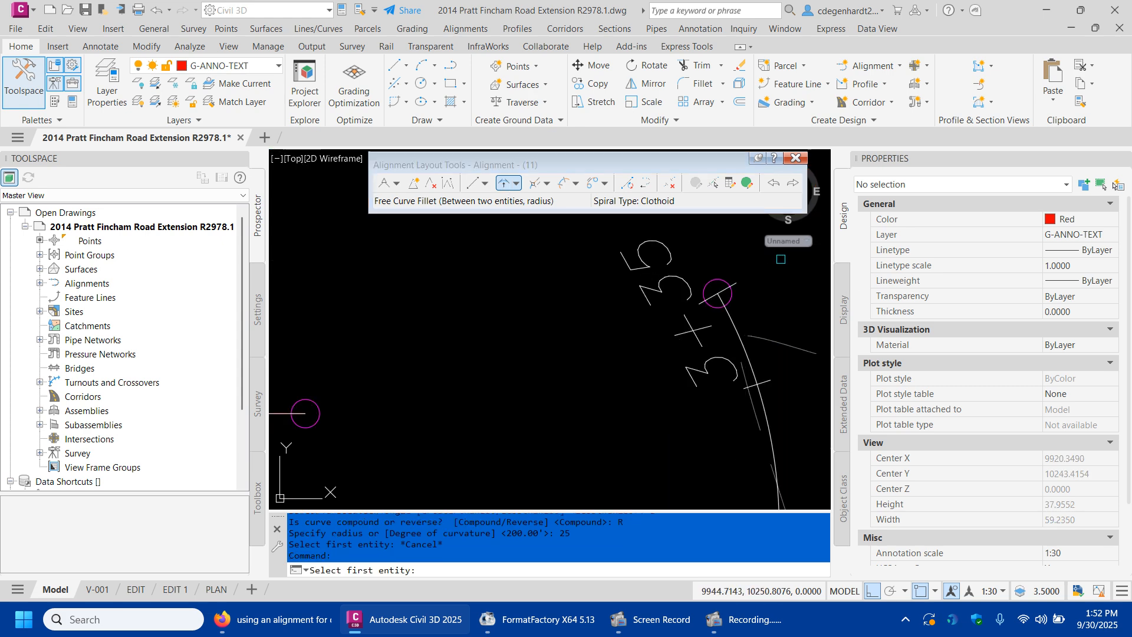
pyautogui.click(732, 326)
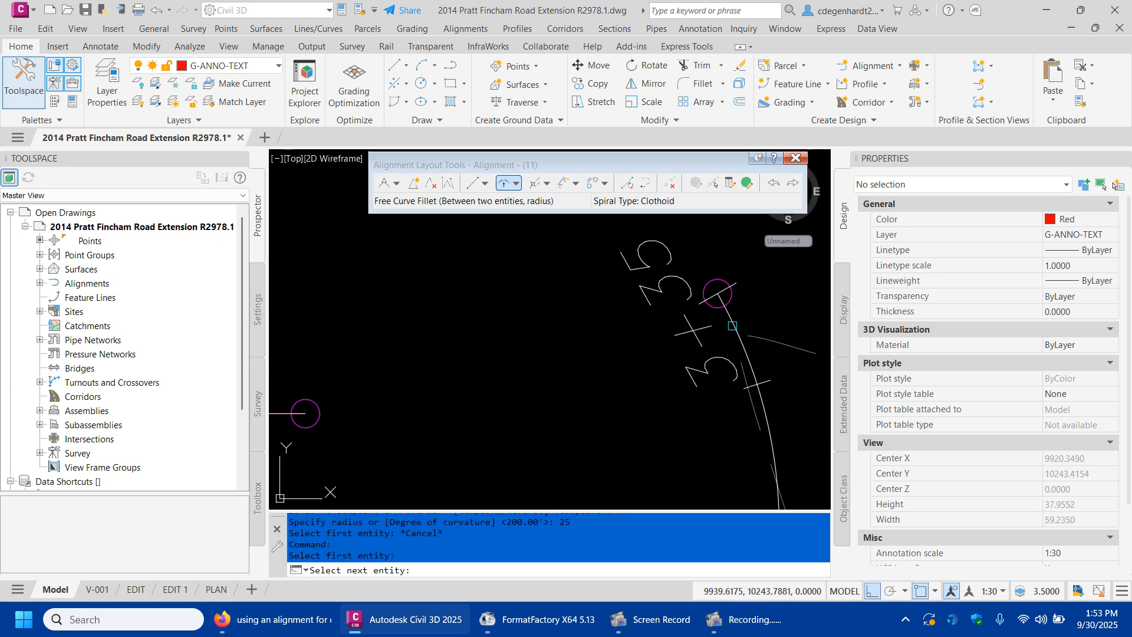
pyautogui.scroll(-5, 731, 325)
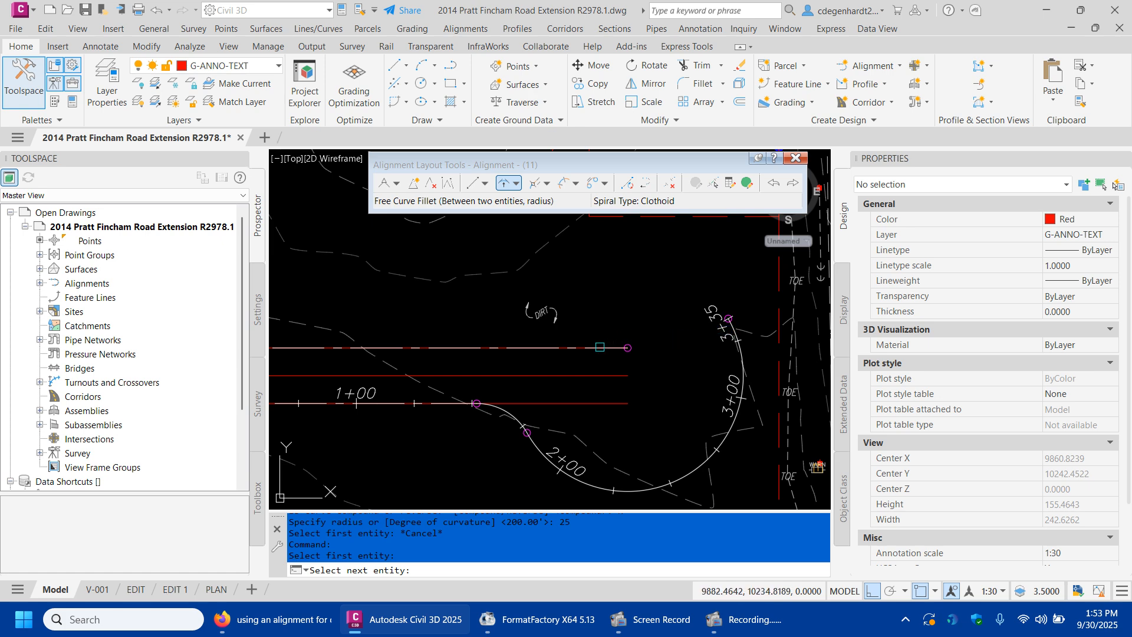
pyautogui.click(598, 348)
pyautogui.click(603, 361)
pyautogui.click(585, 326)
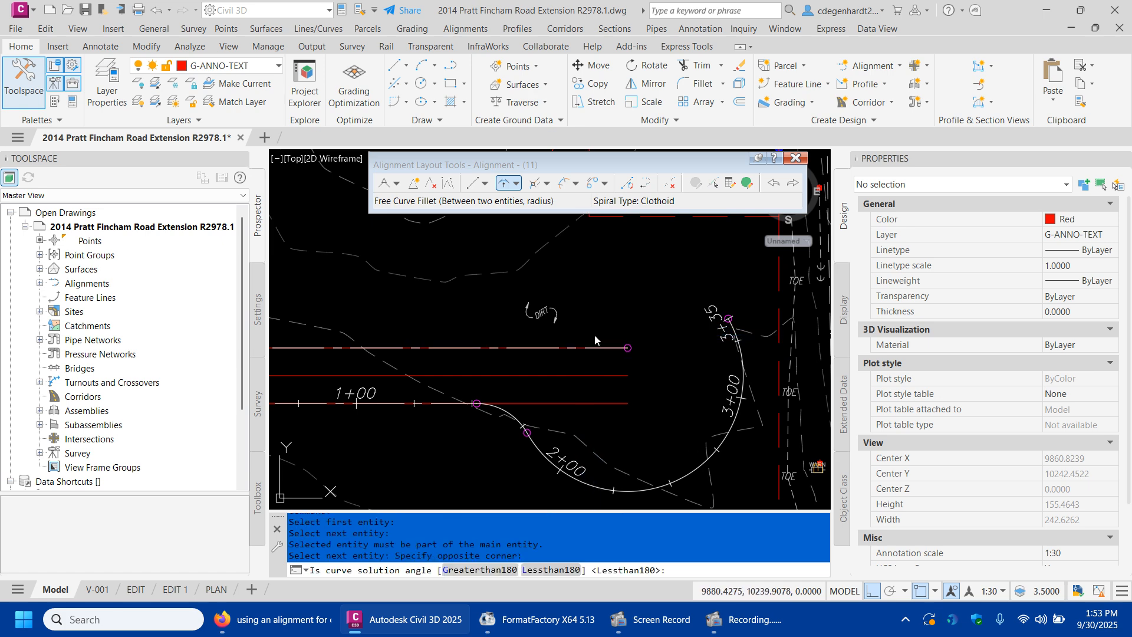
pyautogui.rightClick(595, 335)
pyautogui.click(626, 340)
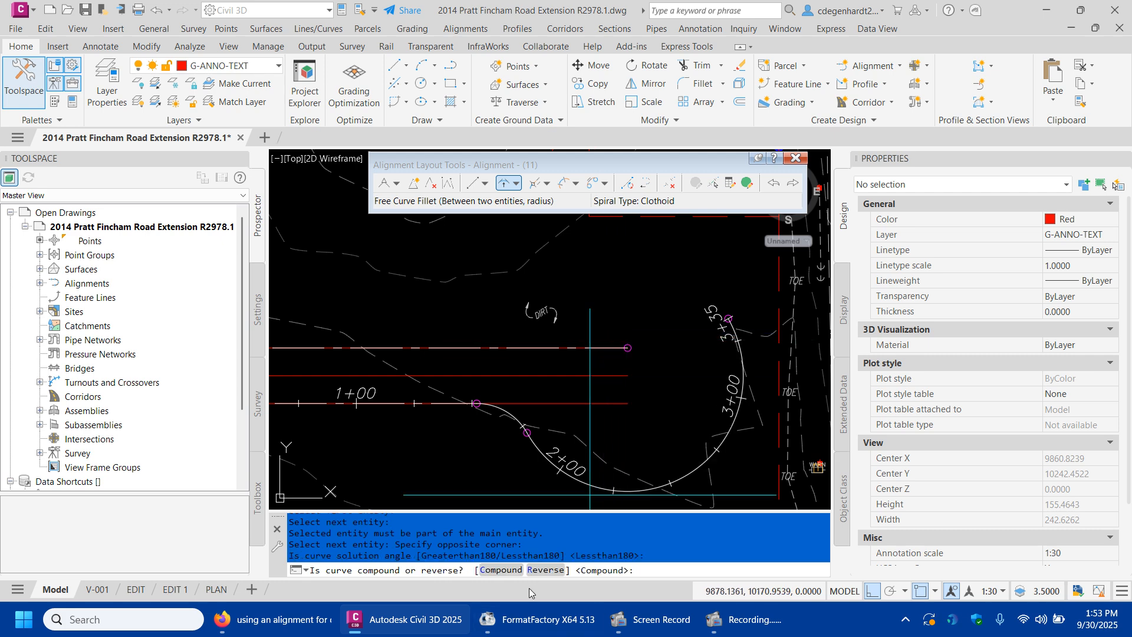
pyautogui.click(544, 569)
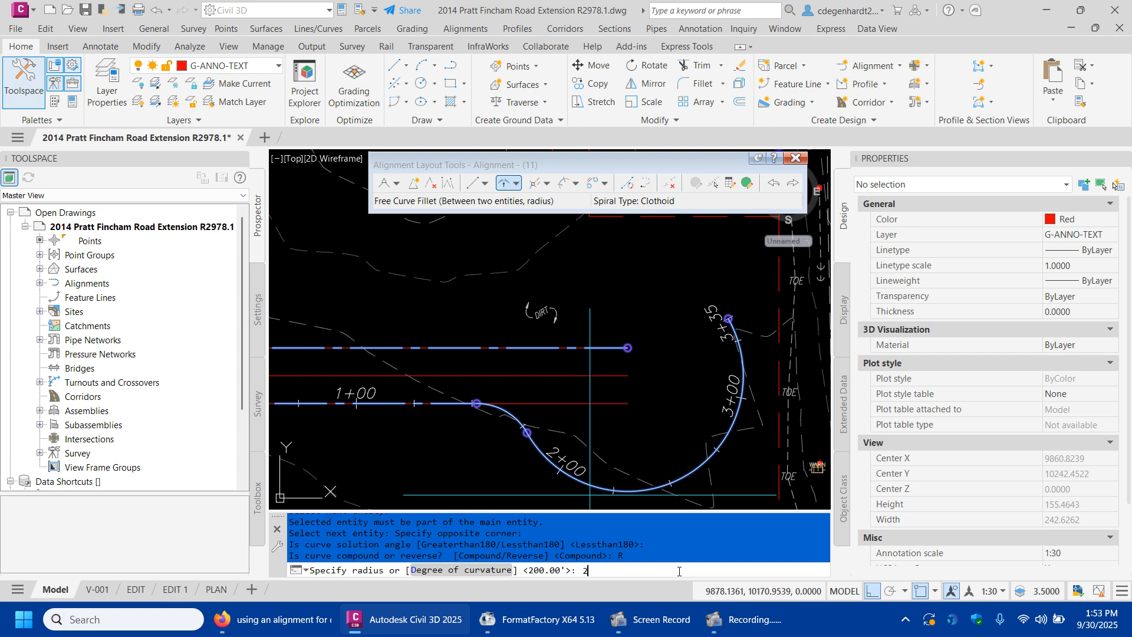
pyautogui.press('Return')
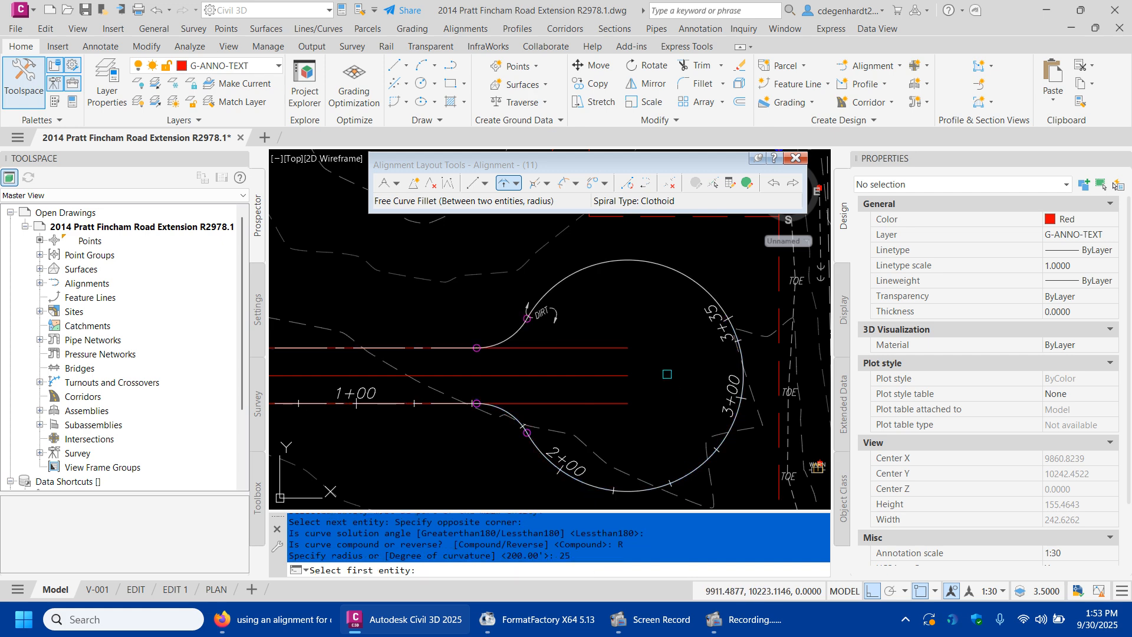
pyautogui.press('Escape')
pyautogui.press('Escape')
# Step: Move the bulb curve's center point straight south of the centerline to offset the cul-de-sac
pyautogui.scroll(-4, 667, 374)
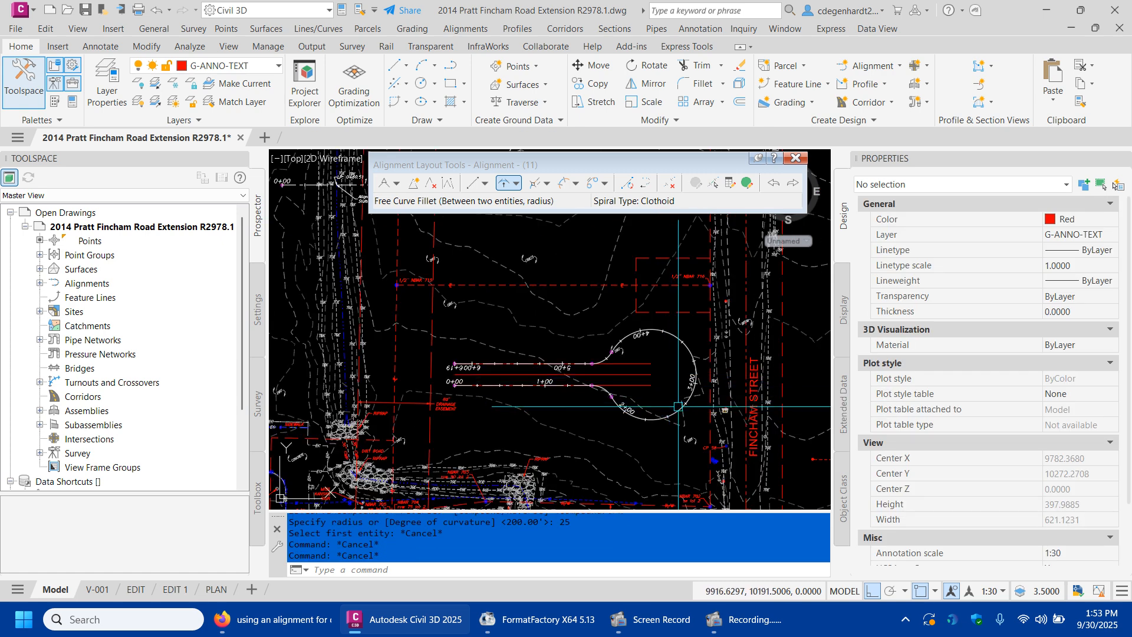
pyautogui.scroll(4, 685, 411)
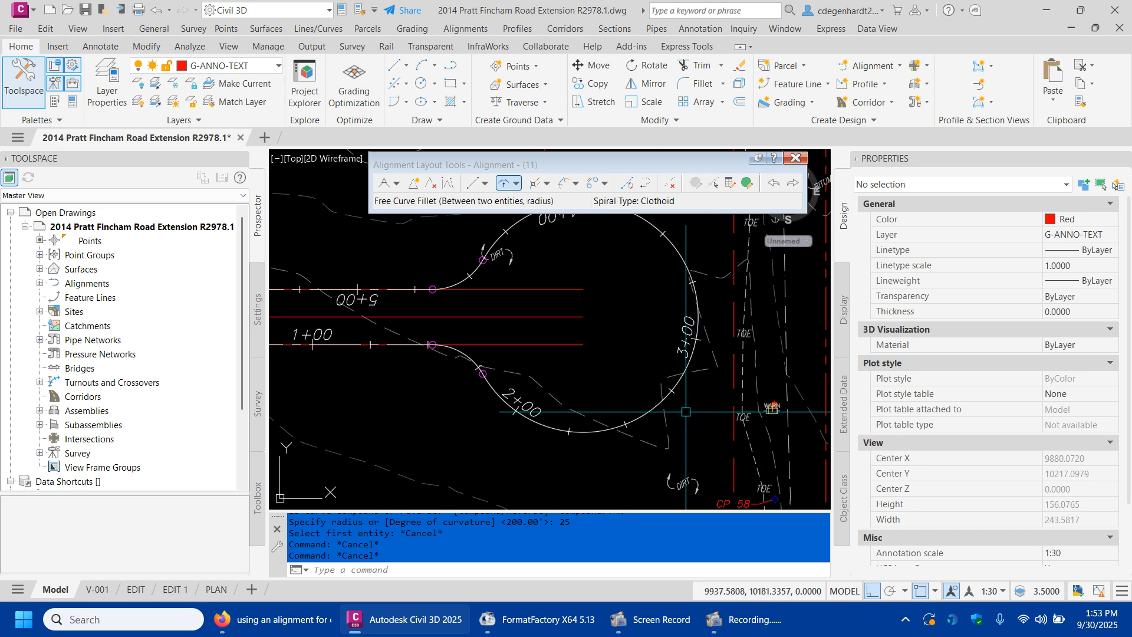
pyautogui.click(650, 423)
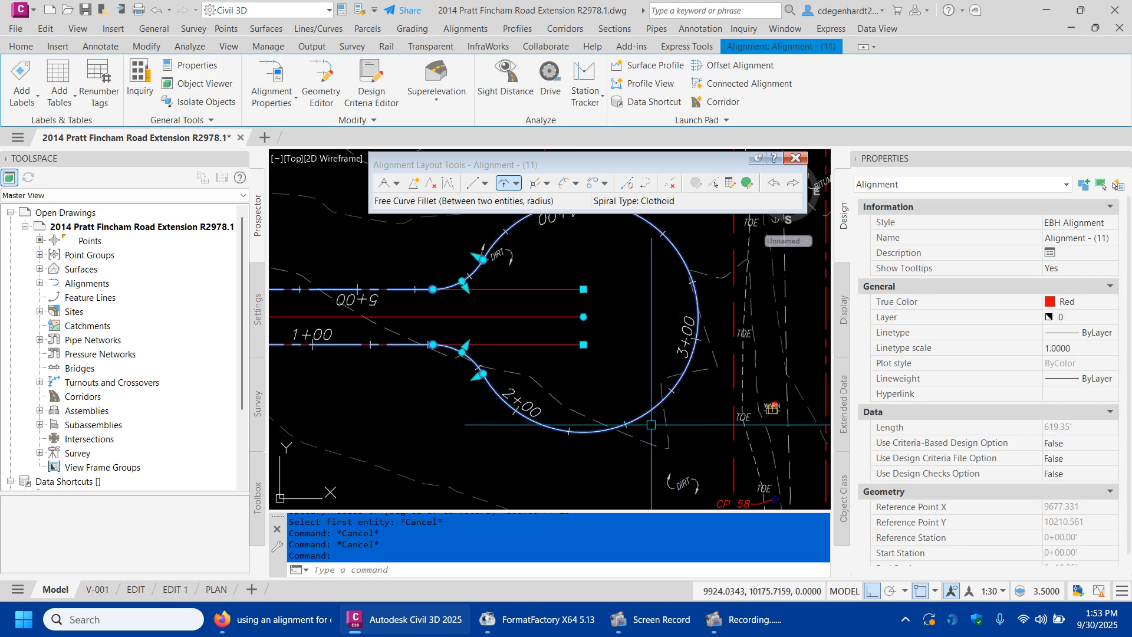
pyautogui.click(589, 319)
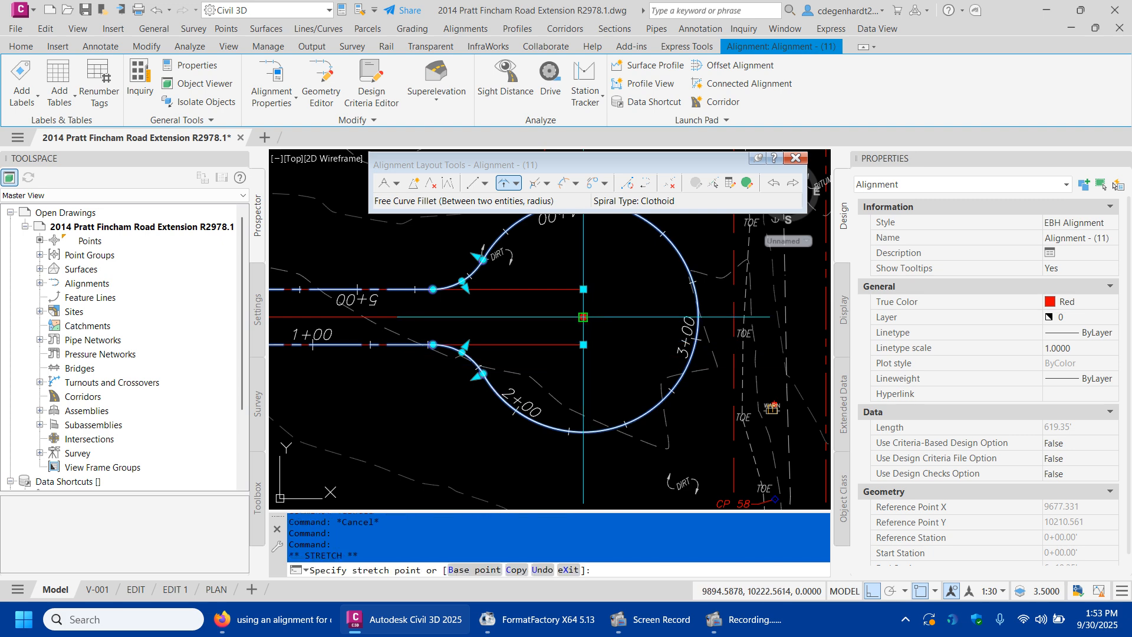
pyautogui.click(600, 379)
pyautogui.scroll(-2, 610, 359)
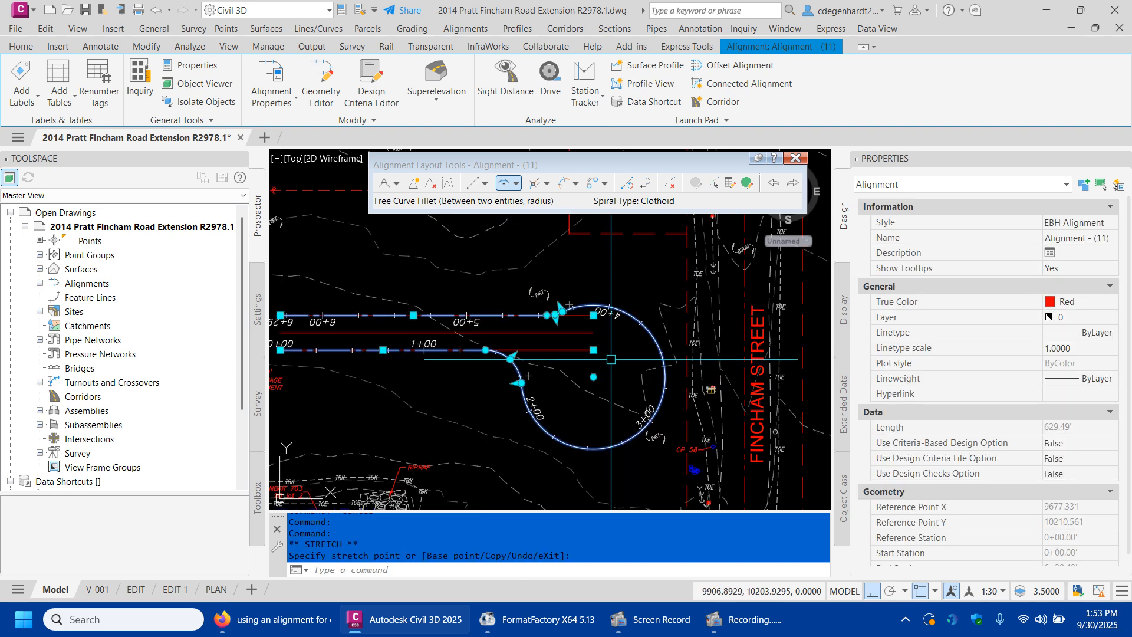
pyautogui.press('Escape')
pyautogui.press('Escape')
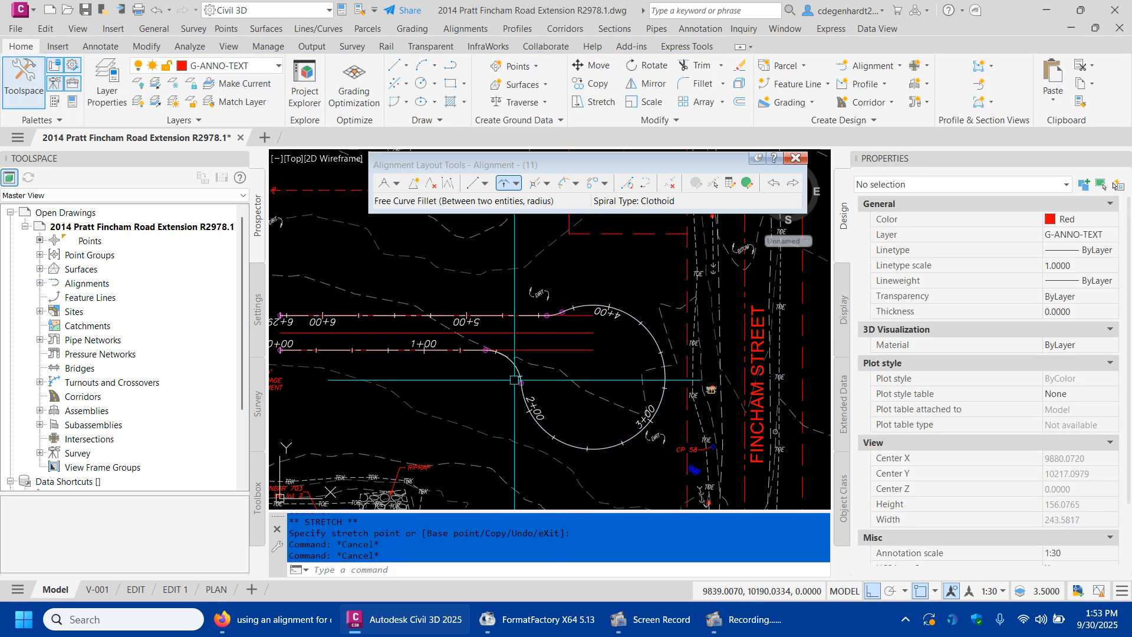
# Step: Erase the red centerline polyline and its two offset polylines beneath the alignment
pyautogui.click(590, 361)
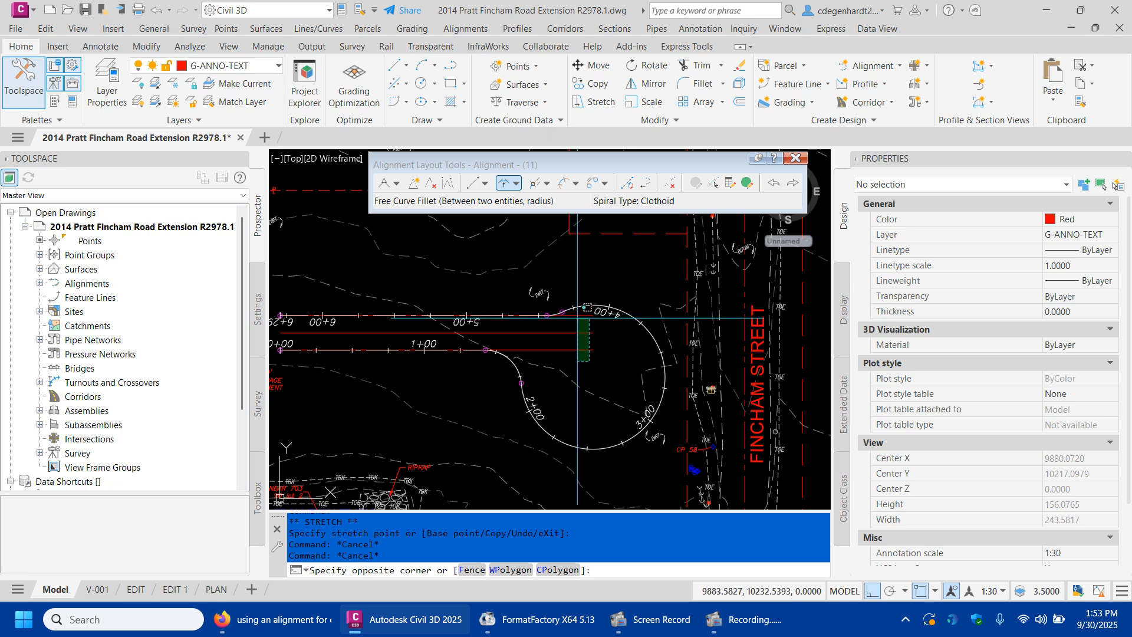
pyautogui.click(577, 318)
pyautogui.write('e')
pyautogui.press('Return')
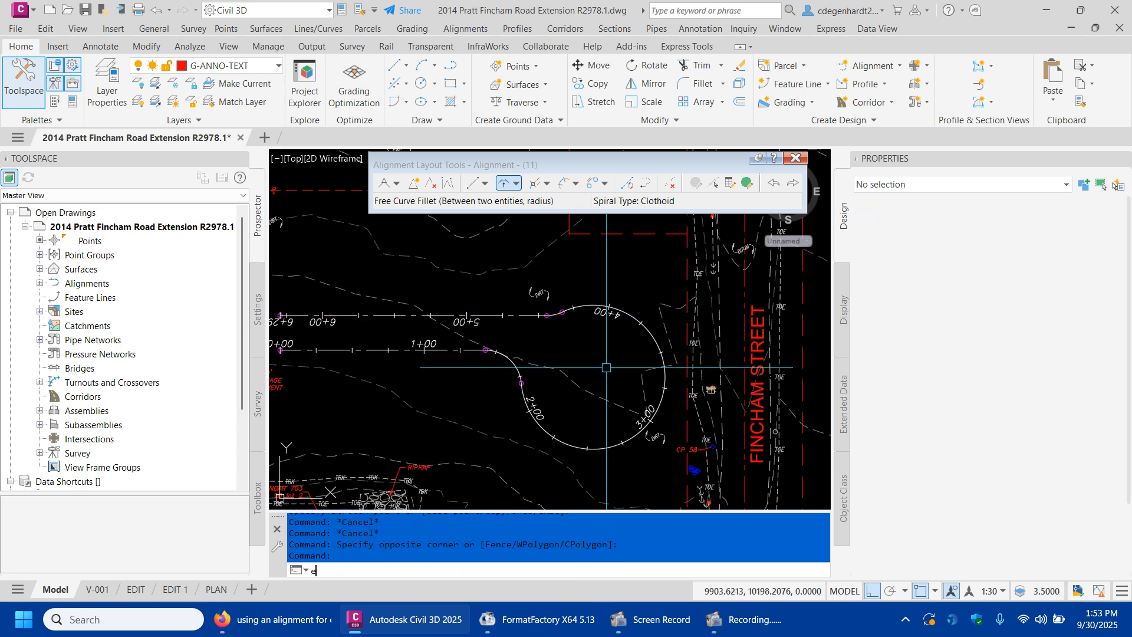
# Step: Move the bulb curve's center point east and up to the north side of the two straight edge lines
pyautogui.click(518, 367)
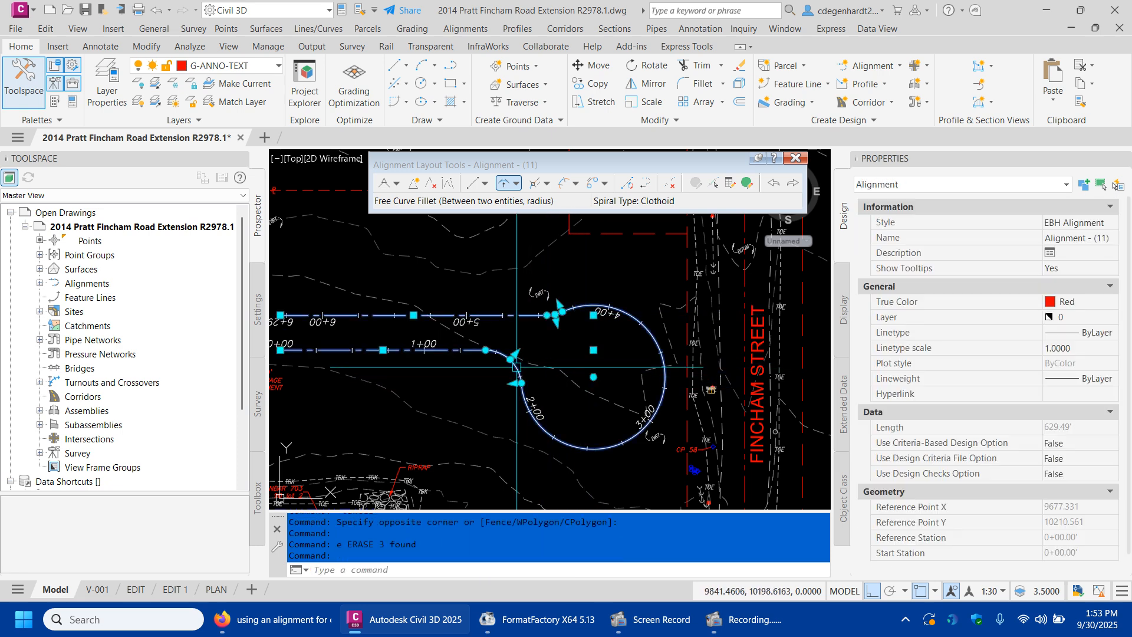
pyautogui.scroll(2, 598, 369)
pyautogui.click(598, 369)
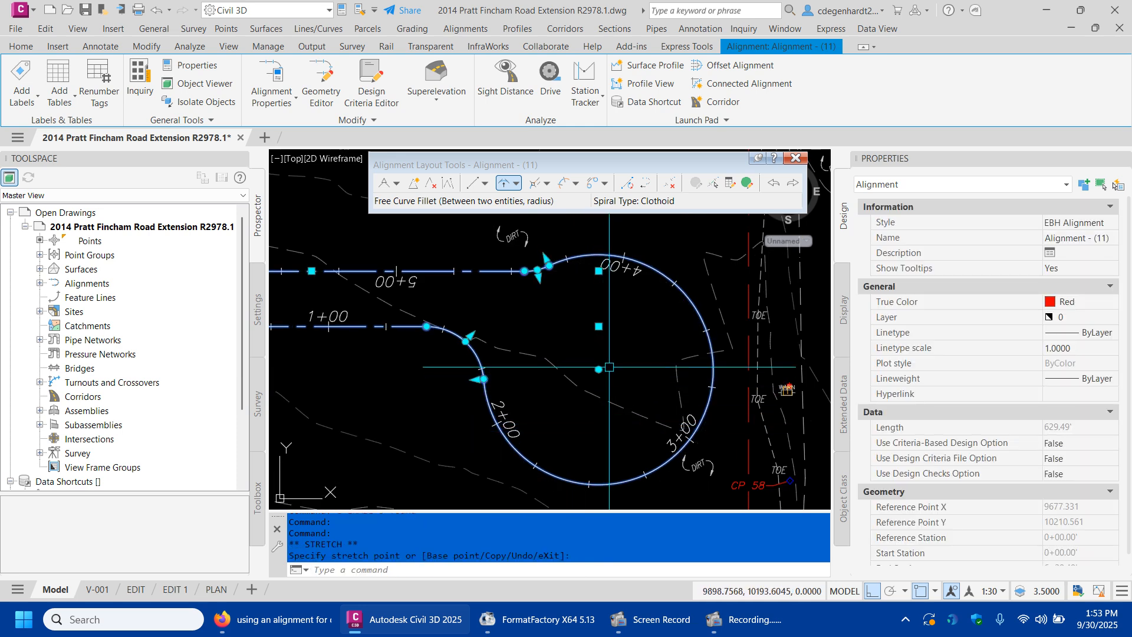
pyautogui.click(640, 369)
pyautogui.click(640, 369)
pyautogui.scroll(-3, 639, 369)
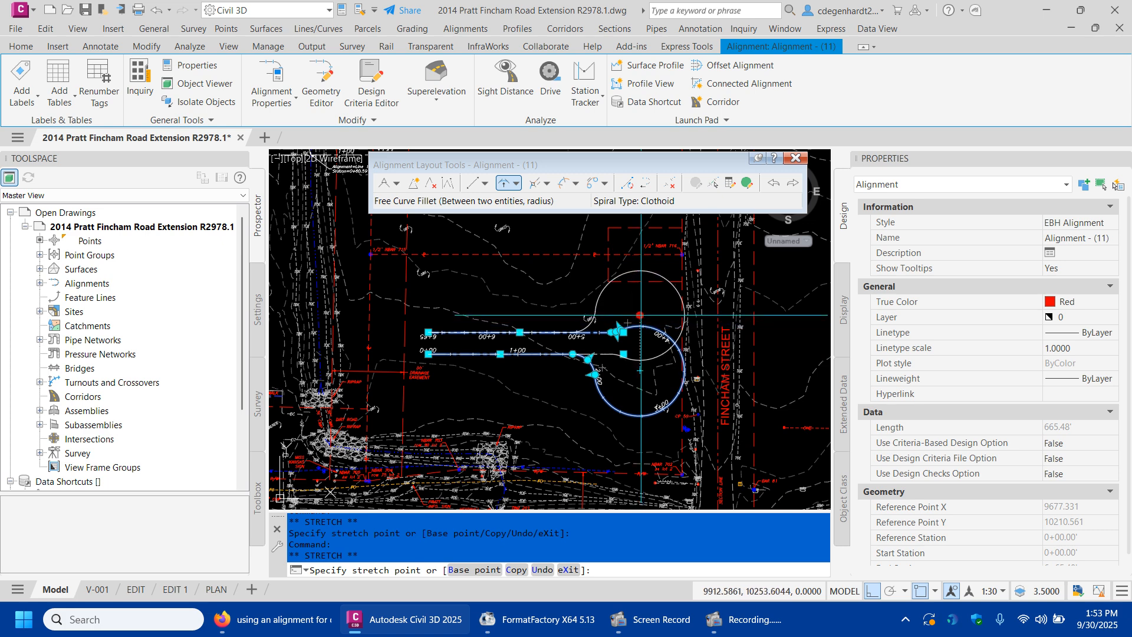
pyautogui.press('Escape')
pyautogui.press('Escape')
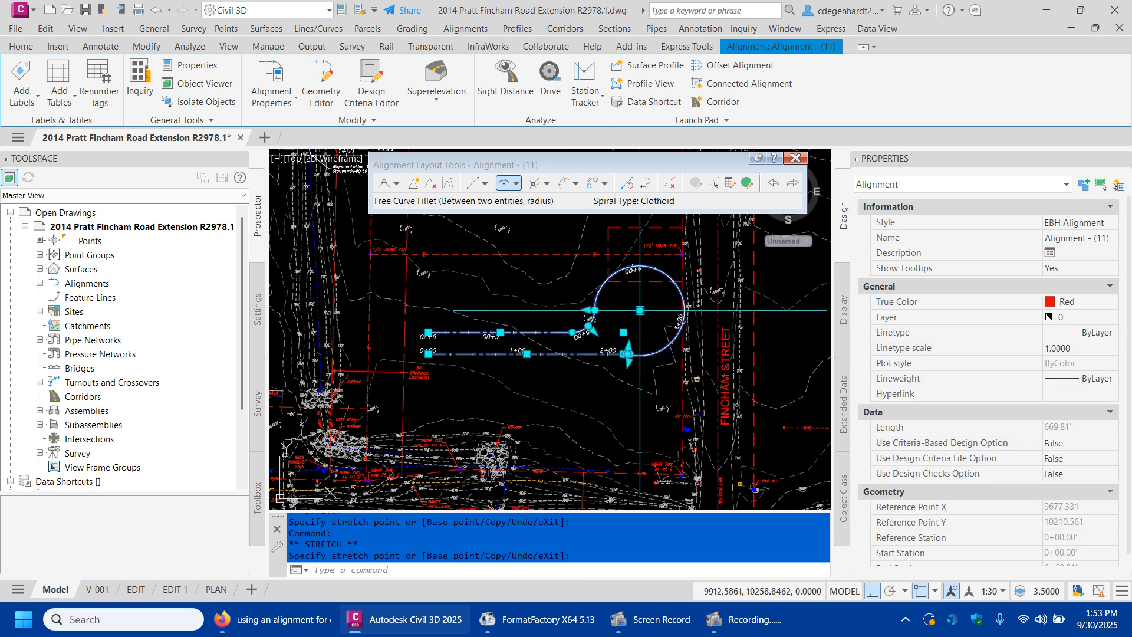
pyautogui.press('Escape')
# Step: Draw a horizontal reference line eastward from the tangent point where the south edge line meets its fillet curve
pyautogui.write('l')
pyautogui.press('Return')
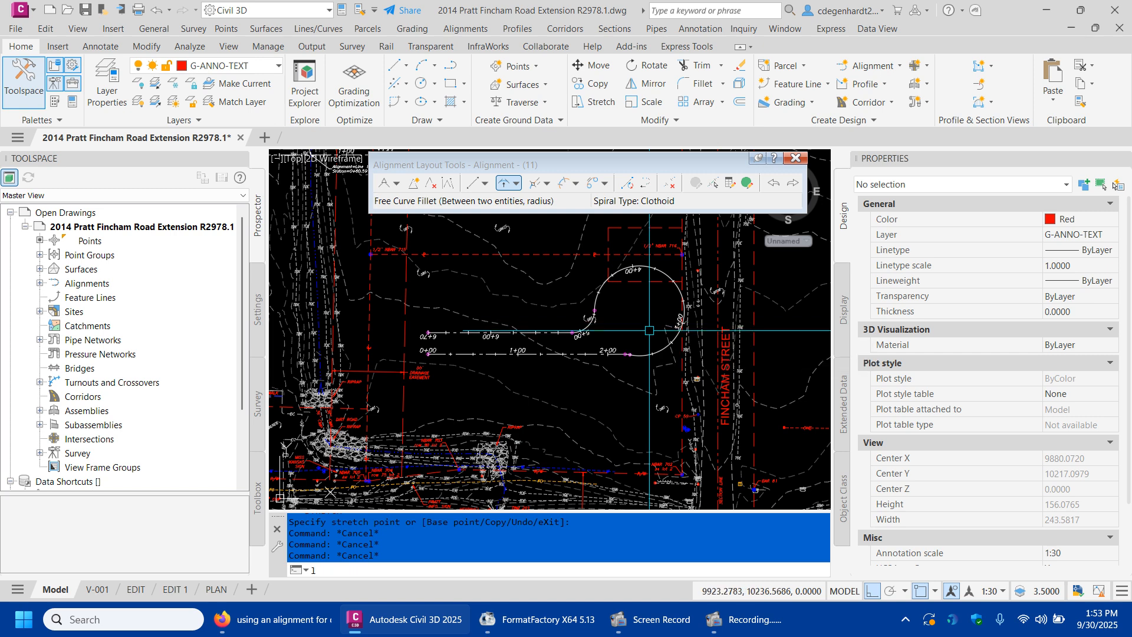
pyautogui.scroll(3, 602, 341)
pyautogui.scroll(3, 666, 323)
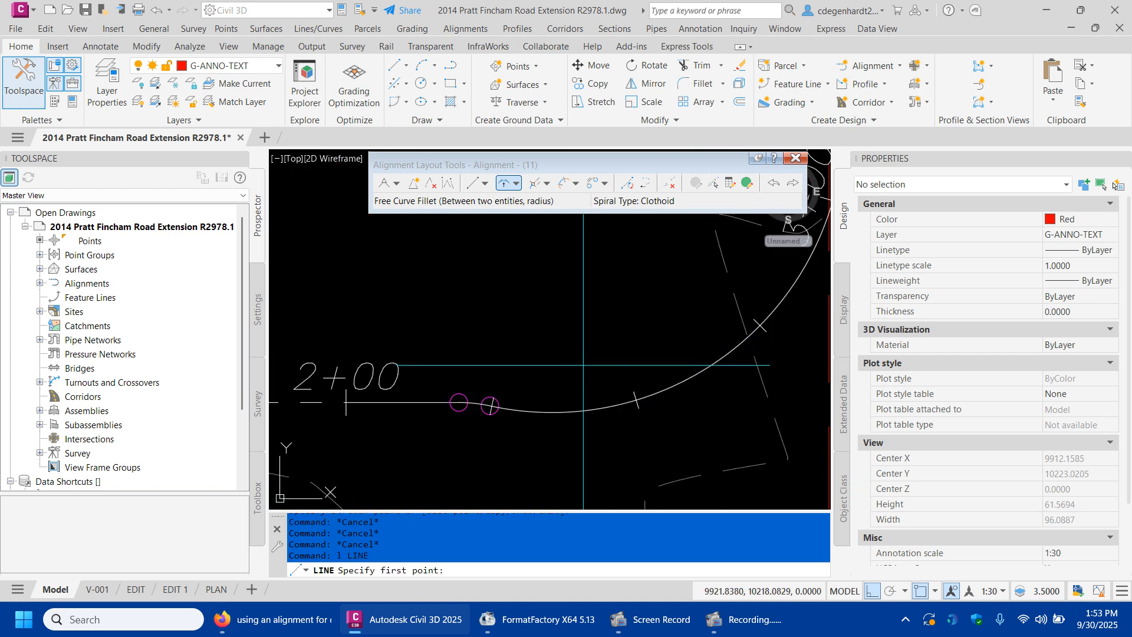
pyautogui.click(458, 402)
pyautogui.press('Escape')
# Step: Stretch the bulb curve's grip at the south fillet onto the reference line near its east end
pyautogui.click(504, 412)
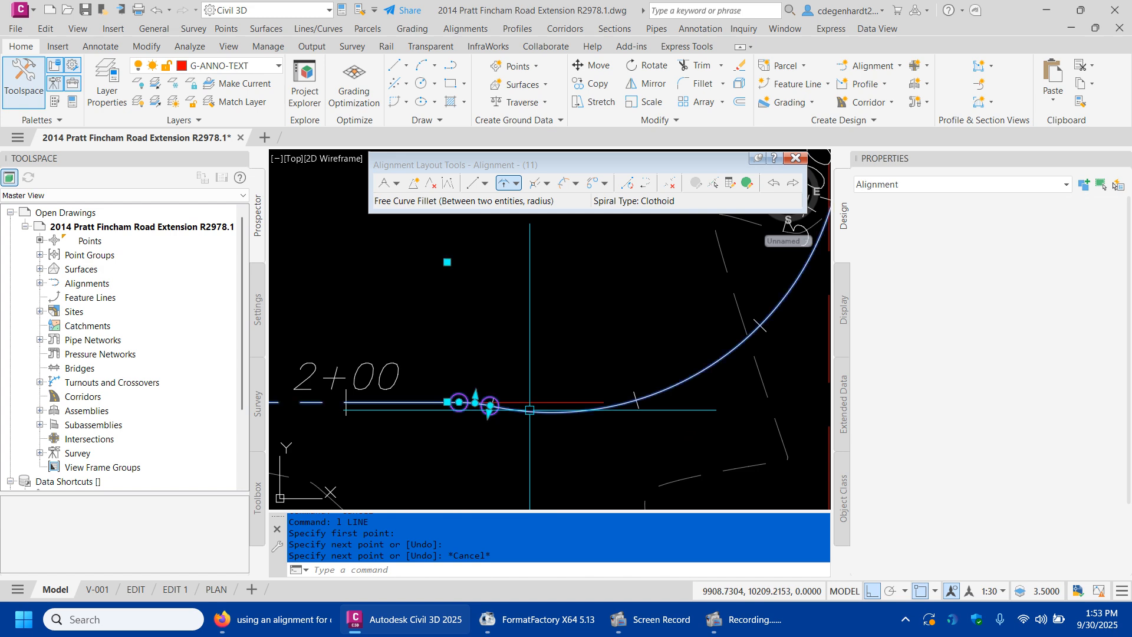
pyautogui.click(490, 406)
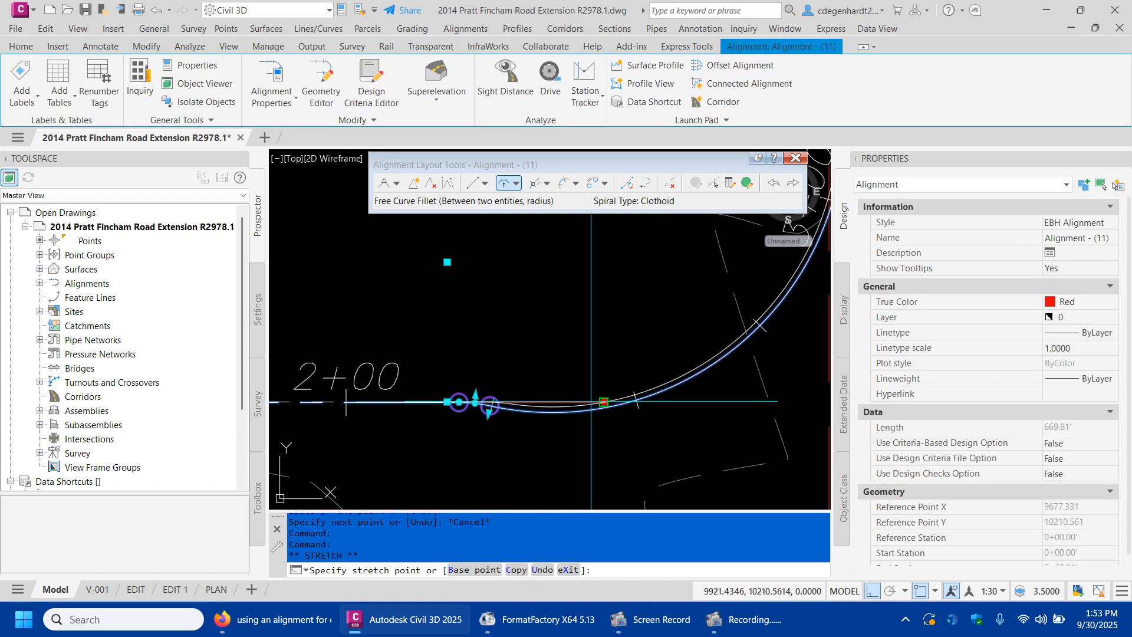
pyautogui.click(591, 402)
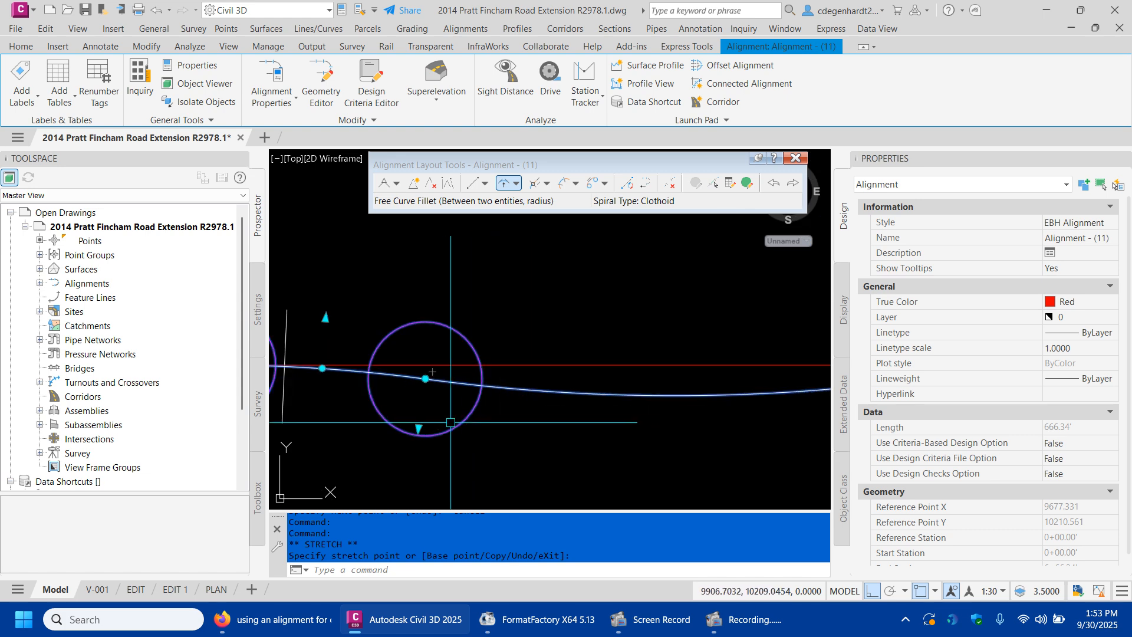
# Step: Stretch the alignment's curve grip south of the red reference line up onto that line
pyautogui.click(425, 379)
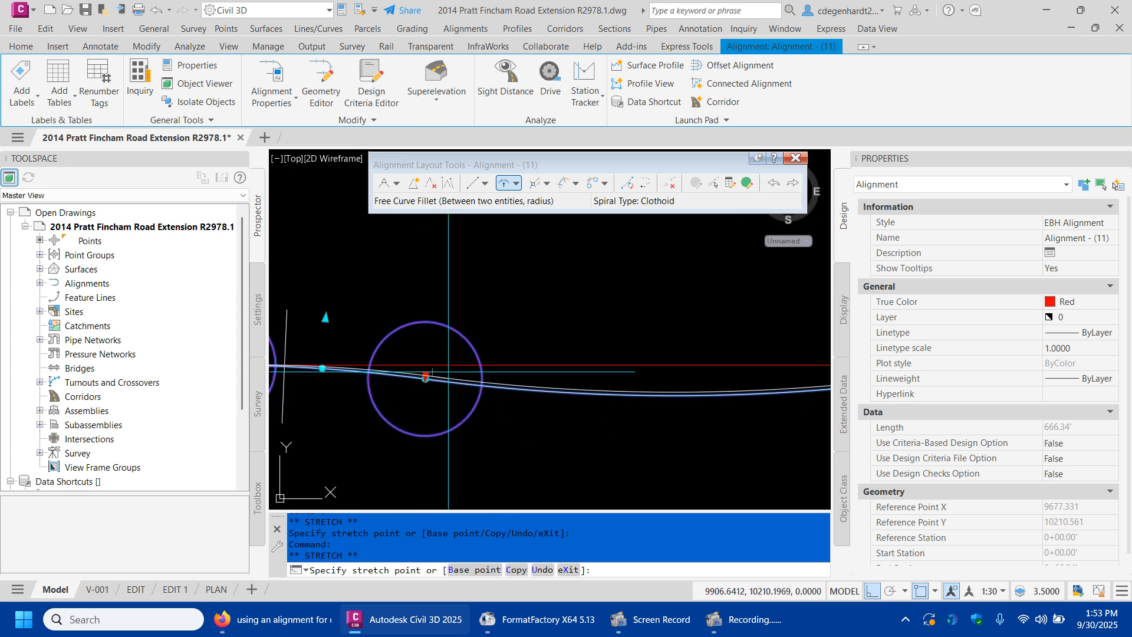
pyautogui.click(458, 364)
pyautogui.scroll(-4, 480, 406)
pyautogui.press('Escape')
pyautogui.press('Escape')
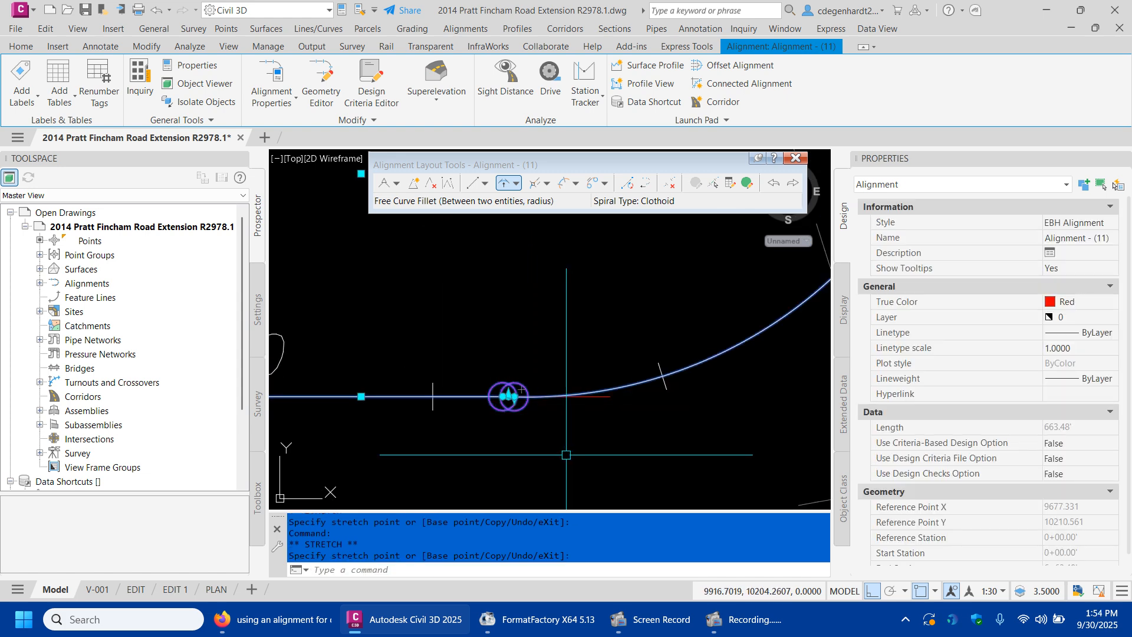
# Step: Erase the red horizontal reference line near the south edge line's fillet
pyautogui.click(597, 397)
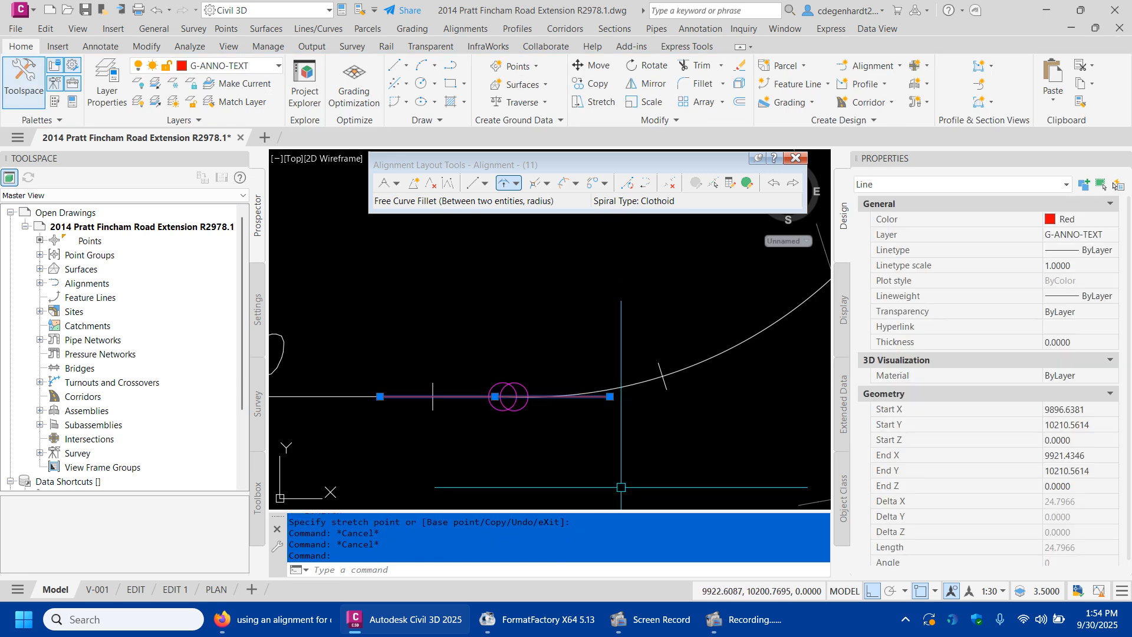
pyautogui.write('e')
pyautogui.press('Return')
pyautogui.scroll(-4, 586, 451)
pyautogui.scroll(-2, 586, 452)
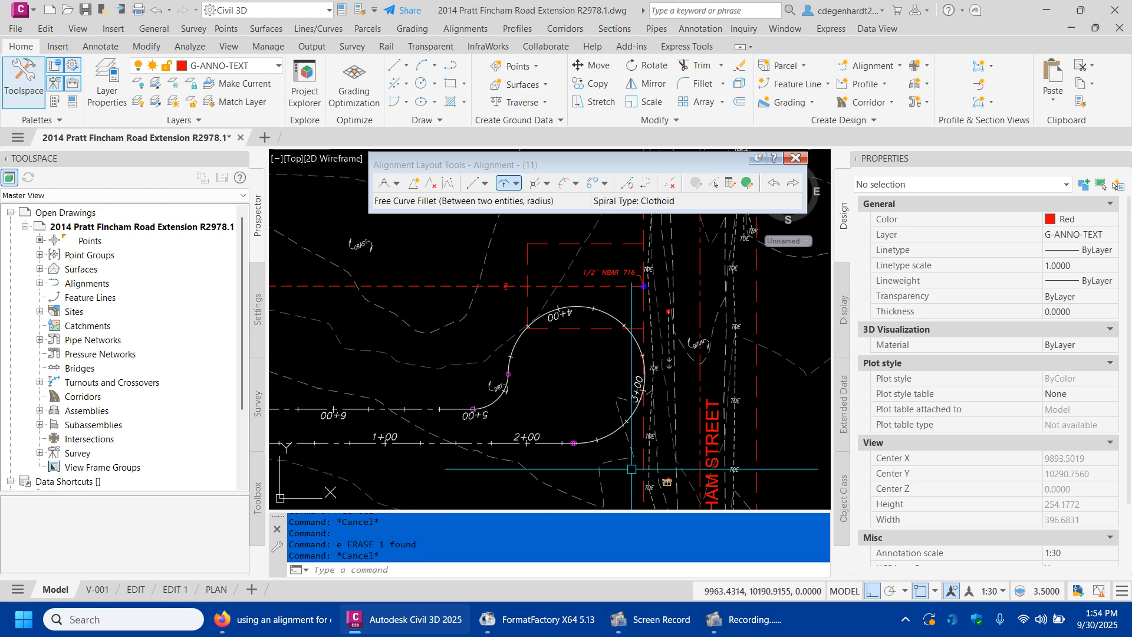
pyautogui.press('Escape')
pyautogui.press('Escape')
# Step: Change the cul-de-sac alignment's style to "no labels"
pyautogui.scroll(-2, 670, 502)
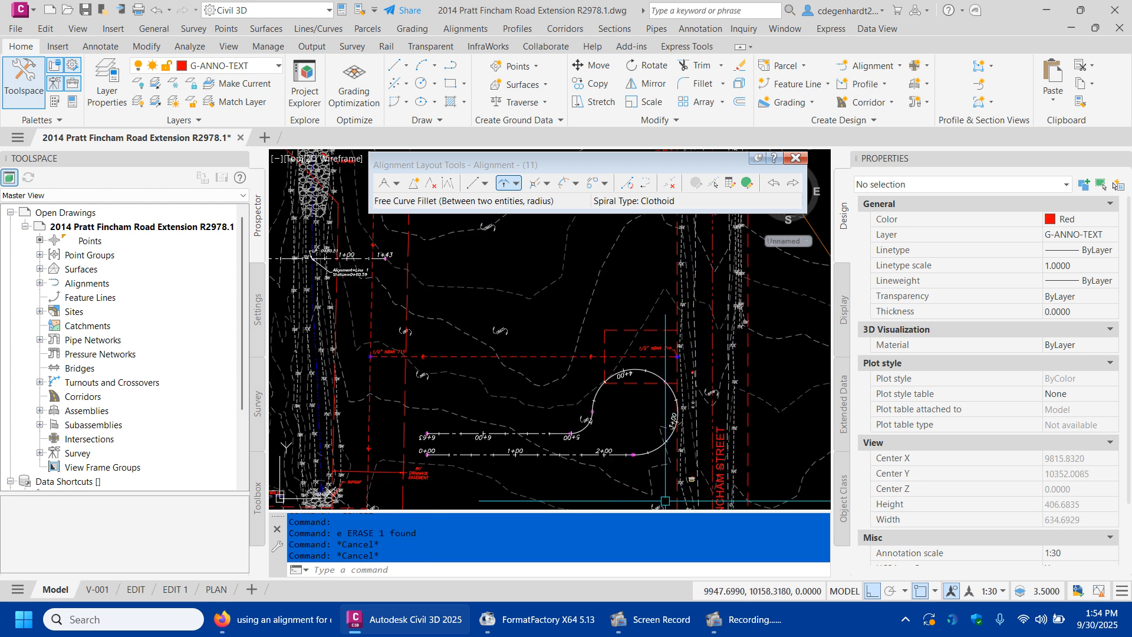
pyautogui.scroll(2, 616, 495)
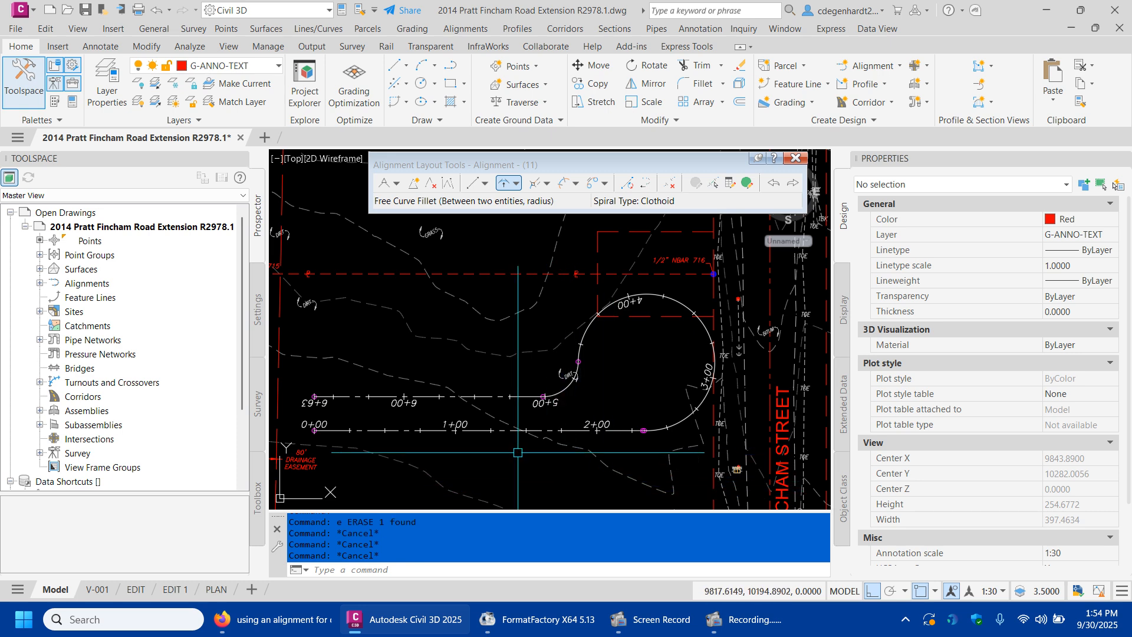
pyautogui.click(437, 433)
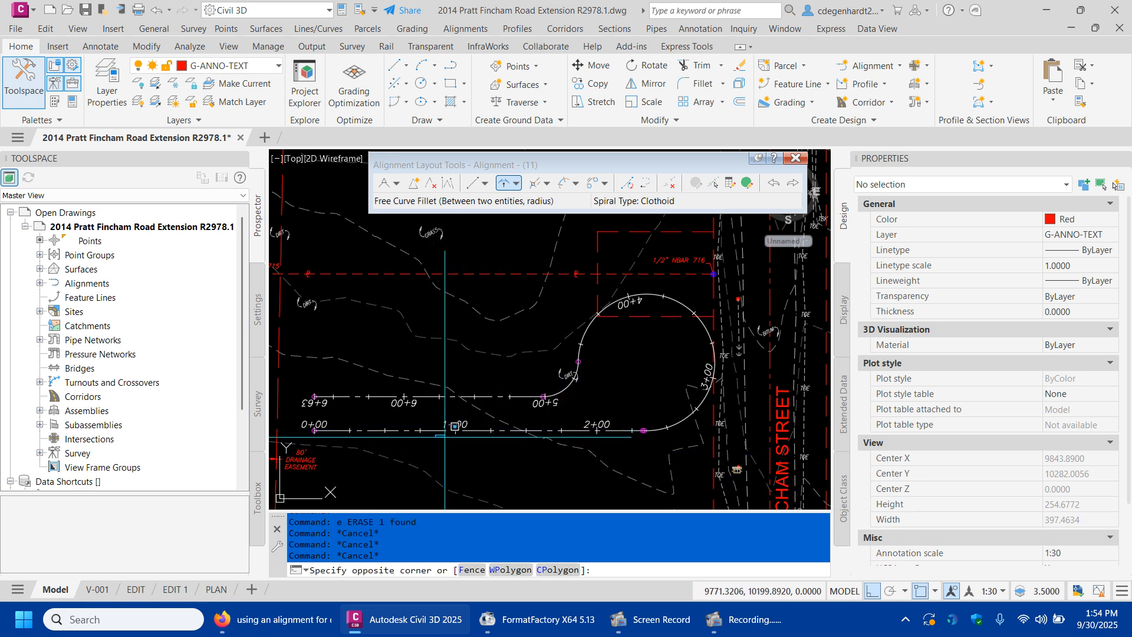
pyautogui.click(427, 420)
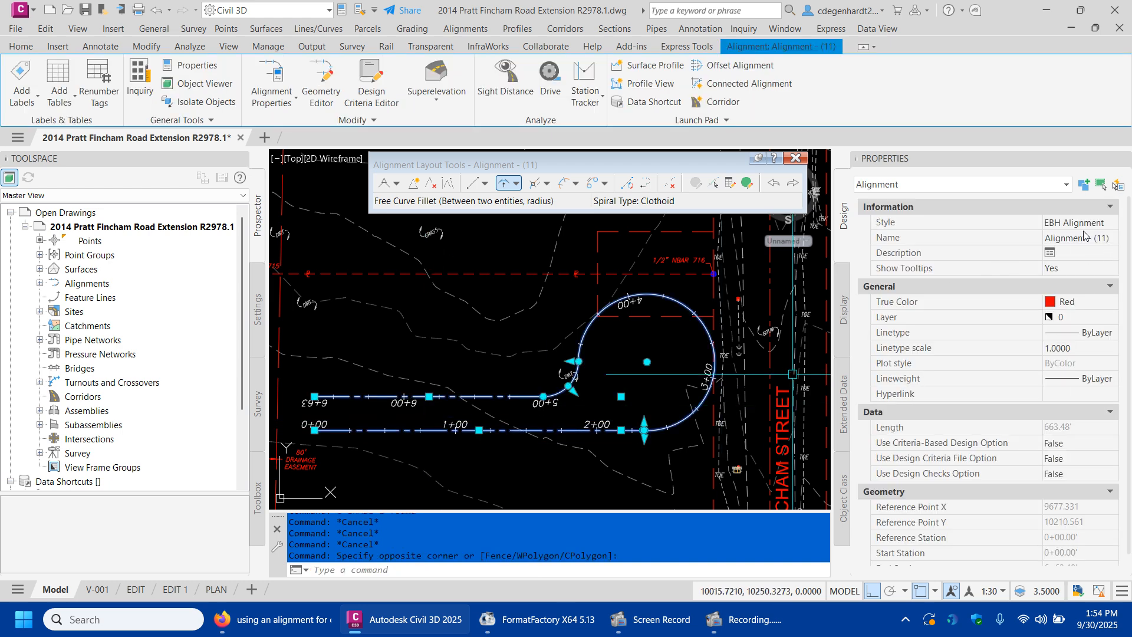
pyautogui.click(1085, 228)
pyautogui.click(1089, 249)
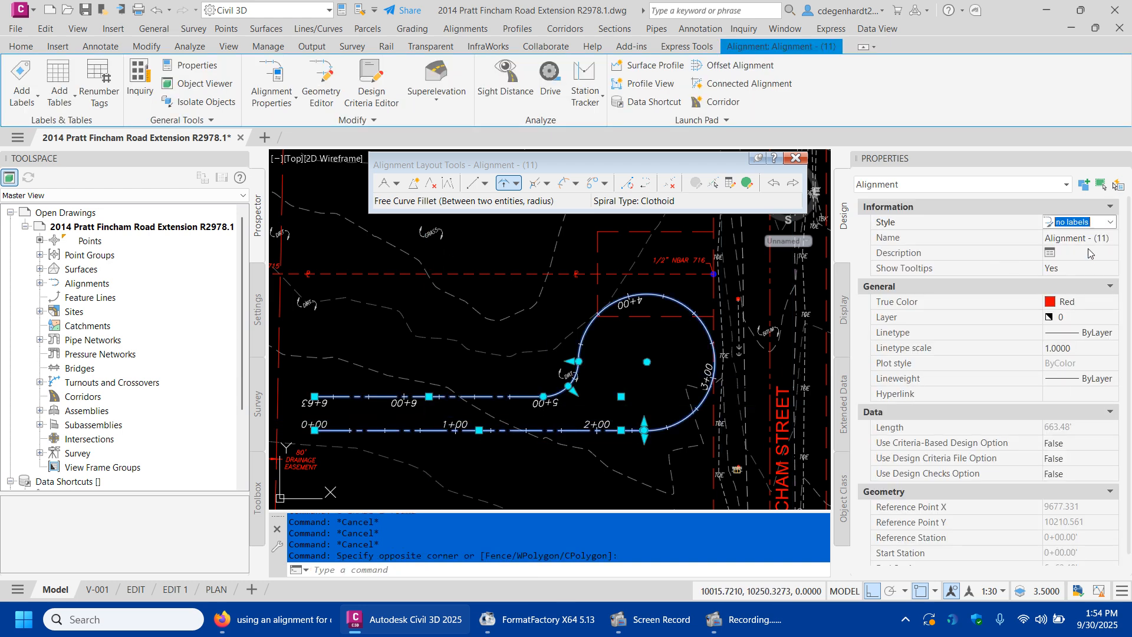
pyautogui.press('Escape')
pyautogui.press('Escape')
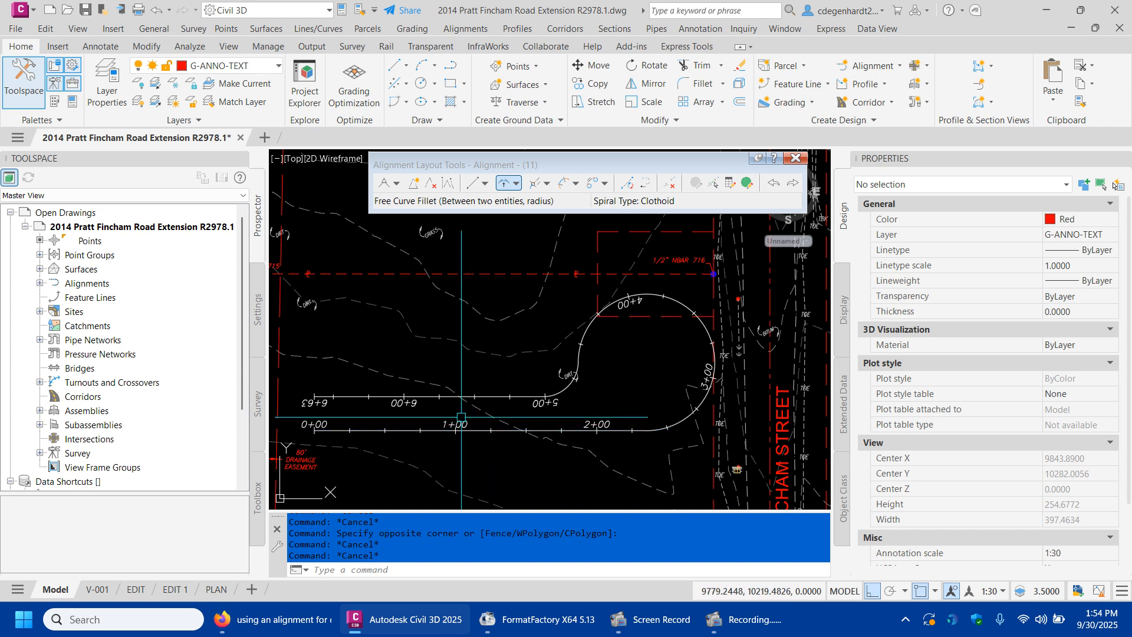
# Step: Erase the station labels along the cul-de-sac alignment
pyautogui.click(463, 422)
pyautogui.write('e')
pyautogui.press('Return')
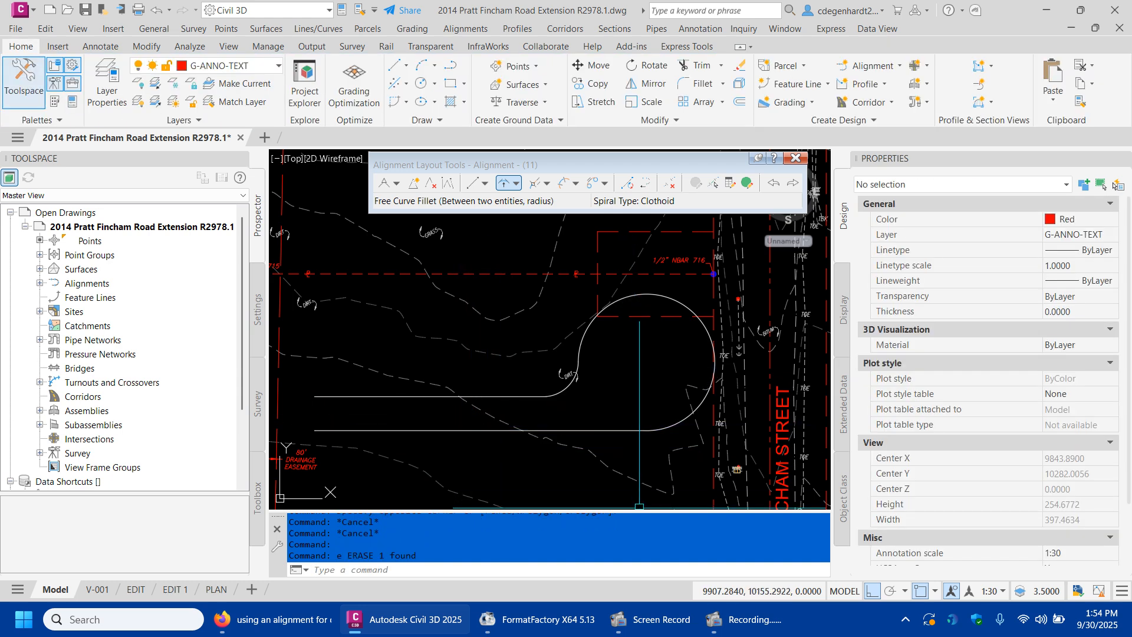
# Step: Move the bulb curve's center point south in two stages, ending near the level of the south edge line
pyautogui.click(644, 429)
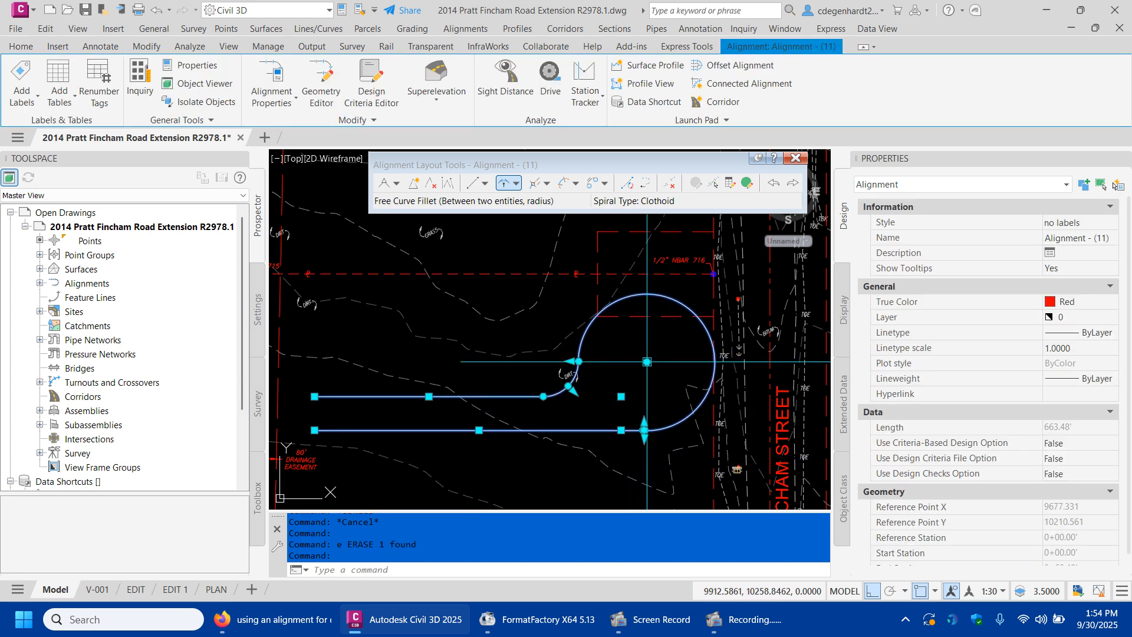
pyautogui.click(647, 361)
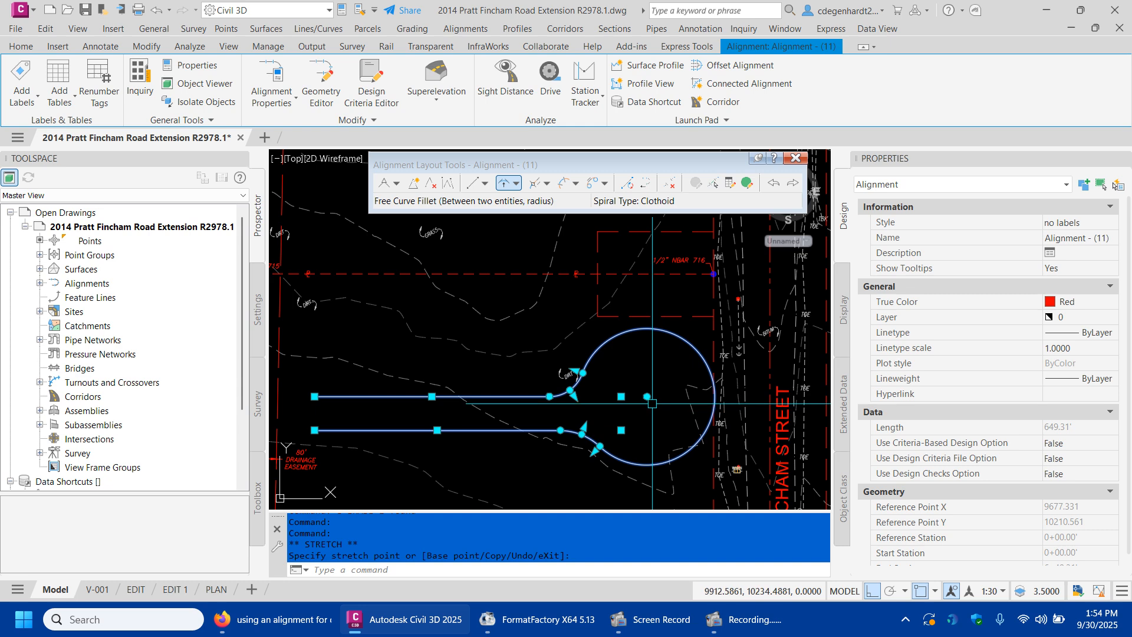
pyautogui.click(646, 420)
pyautogui.click(646, 420)
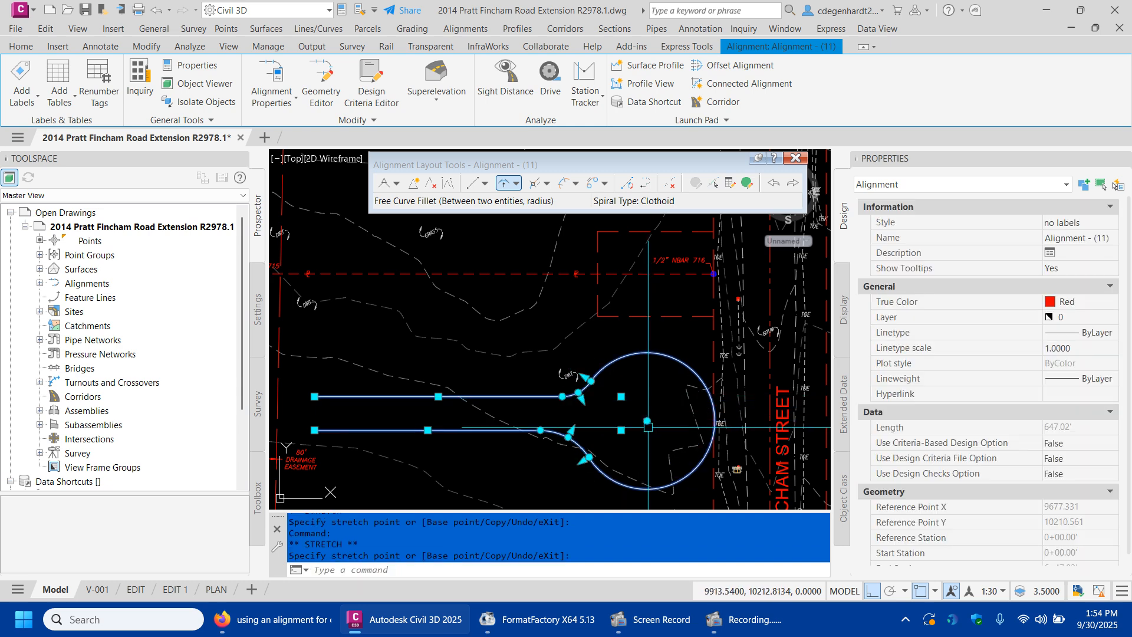
pyautogui.press('Escape')
pyautogui.press('Escape')
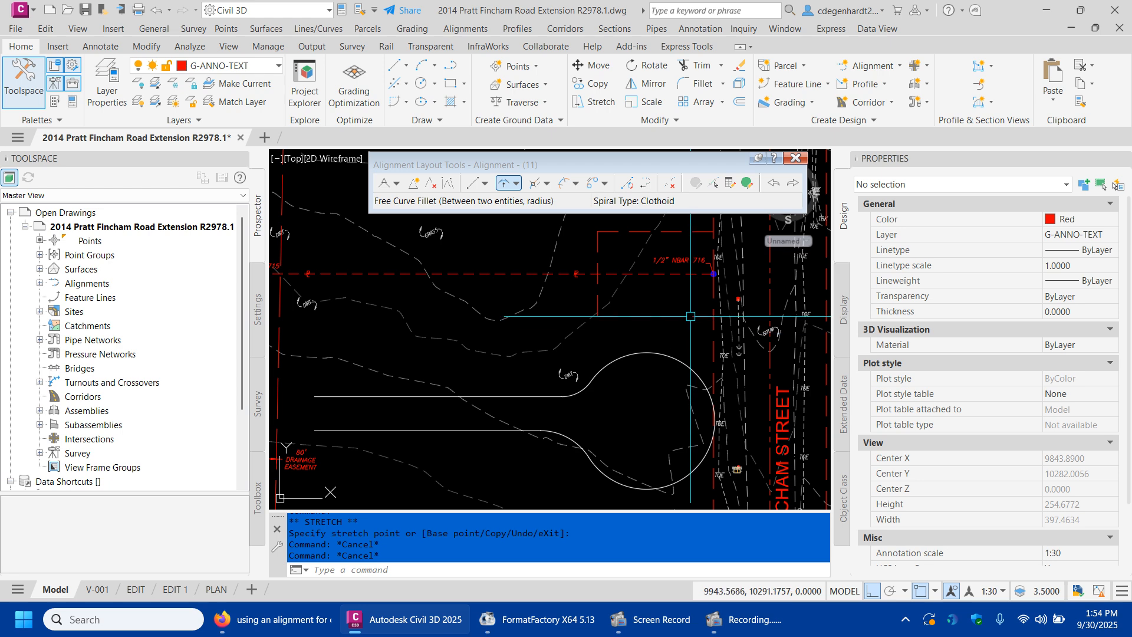
# Step: Undo the bulb center moves and the erasure of the station labels
pyautogui.write('u')
pyautogui.press('Return')
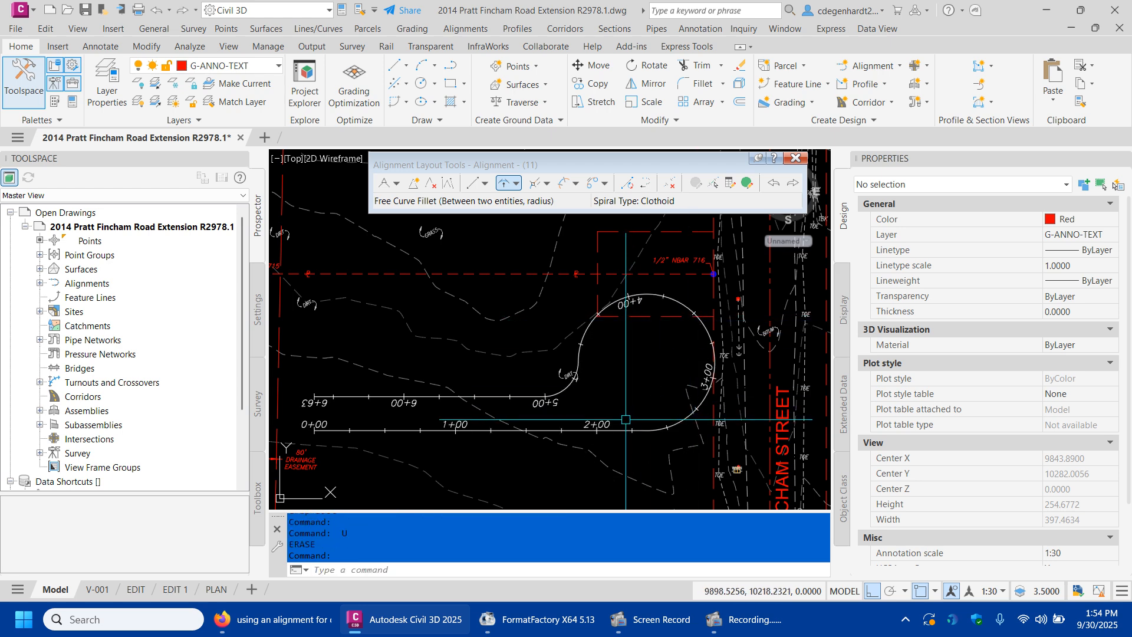
pyautogui.press('Escape')
# Step: Stretch the west end of the north edge line northward so the line slopes down toward the bulb
pyautogui.click(486, 396)
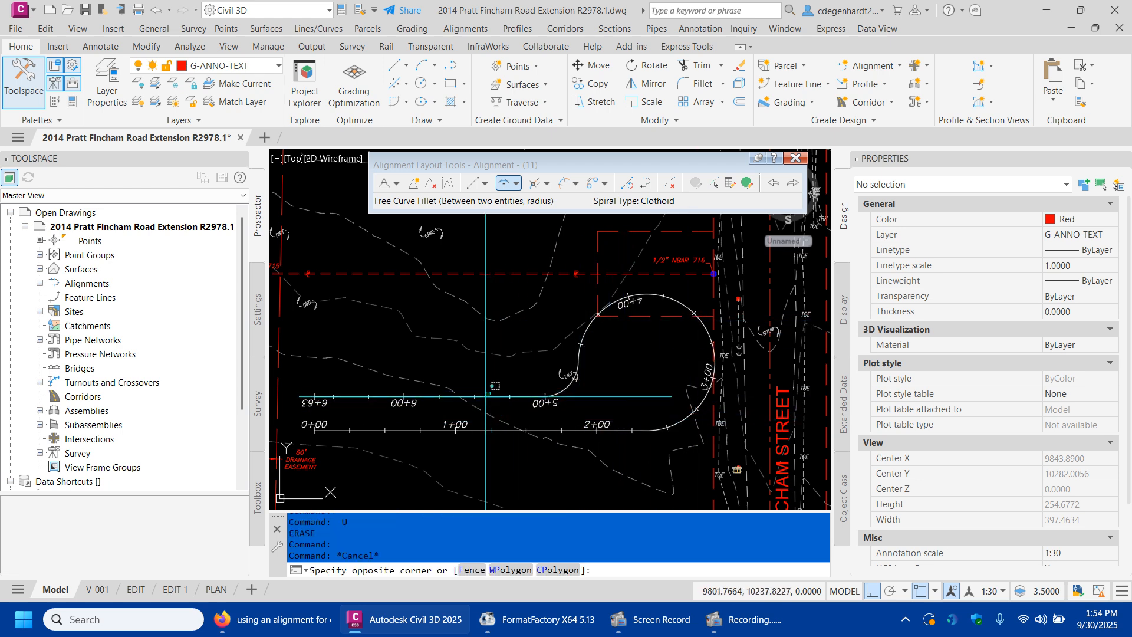
pyautogui.press('Escape')
pyautogui.click(490, 396)
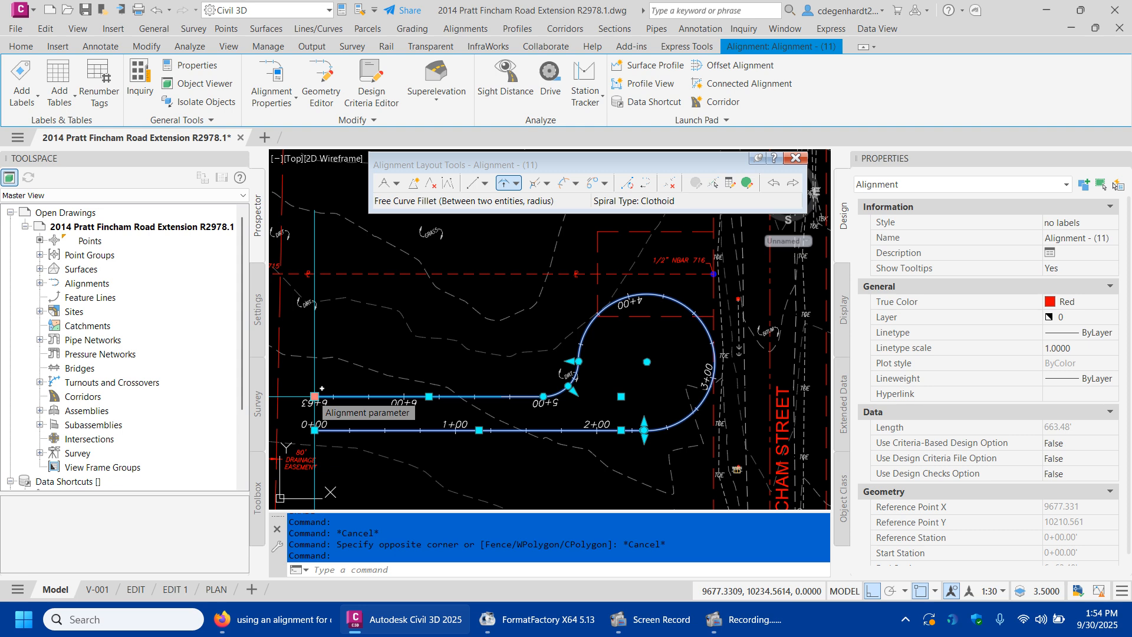
pyautogui.keyDown('shift'); pyautogui.click(314, 396); pyautogui.keyUp('shift')
pyautogui.keyDown('shift'); pyautogui.click(314, 430); pyautogui.keyUp('shift')
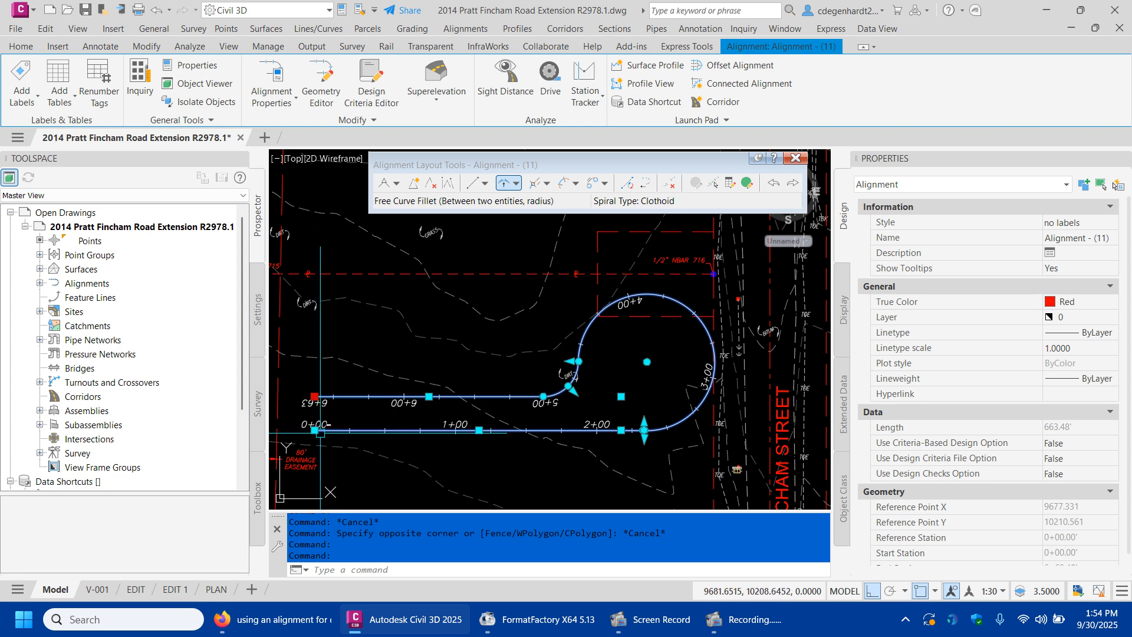
pyautogui.click(314, 396)
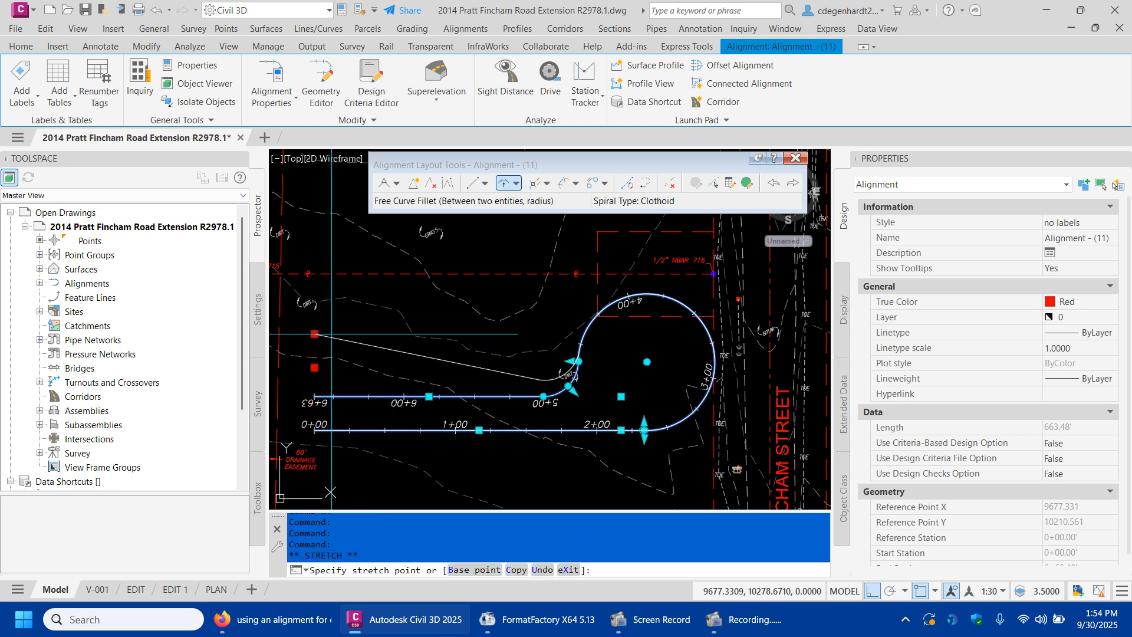
pyautogui.click(315, 334)
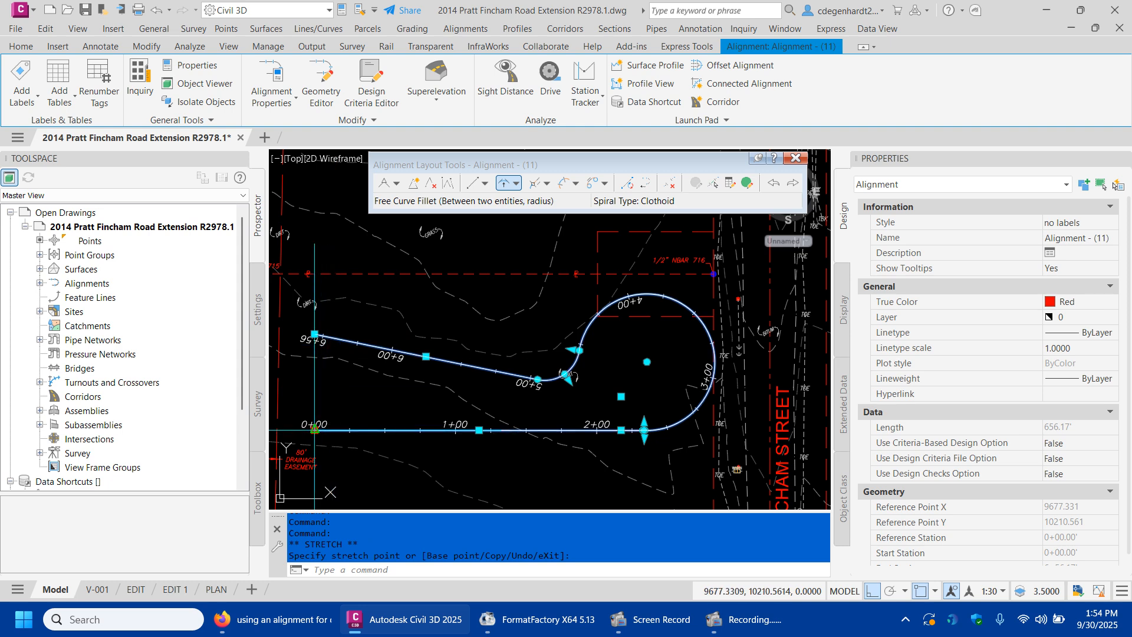
# Step: Try to stretch the south edge line's west end northward, and turn object snap off
pyautogui.click(315, 429)
pyautogui.click(314, 374)
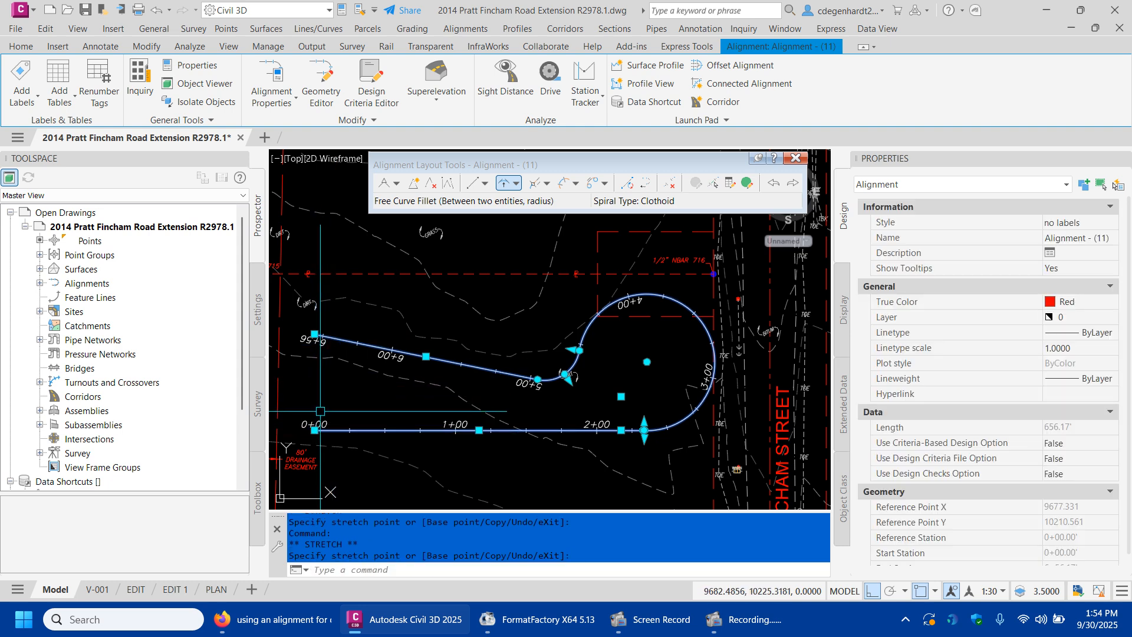
pyautogui.click(314, 430)
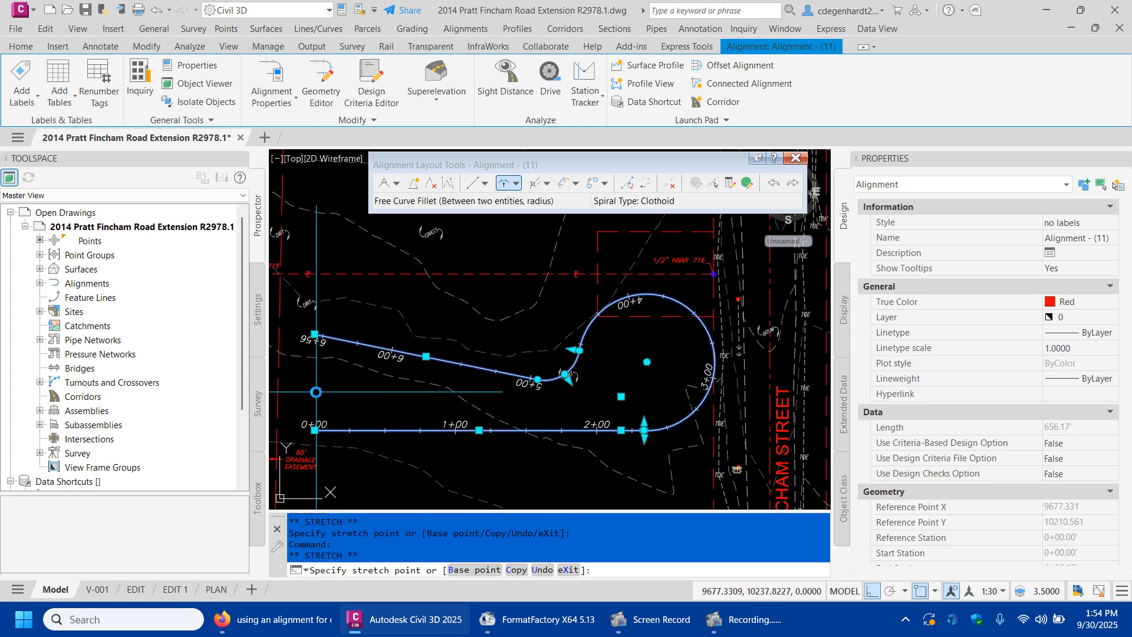
pyautogui.press('F3')
pyautogui.click(314, 430)
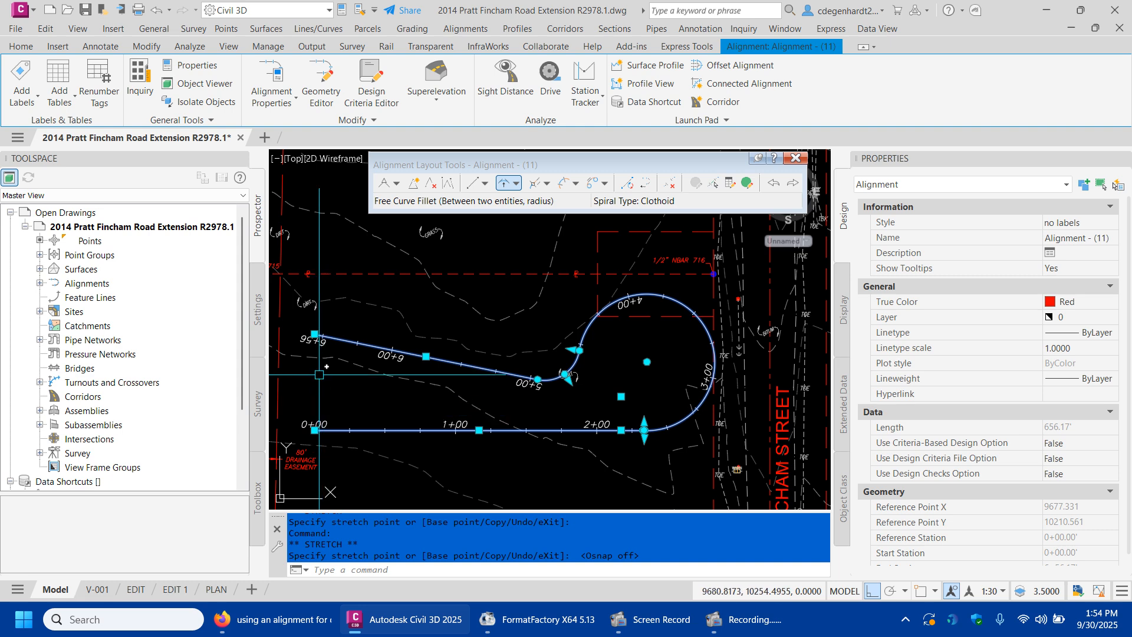
# Step: Stretch the north edge line's west end back south to level the line, and the south edge line's west end farther south
pyautogui.click(314, 334)
pyautogui.click(314, 397)
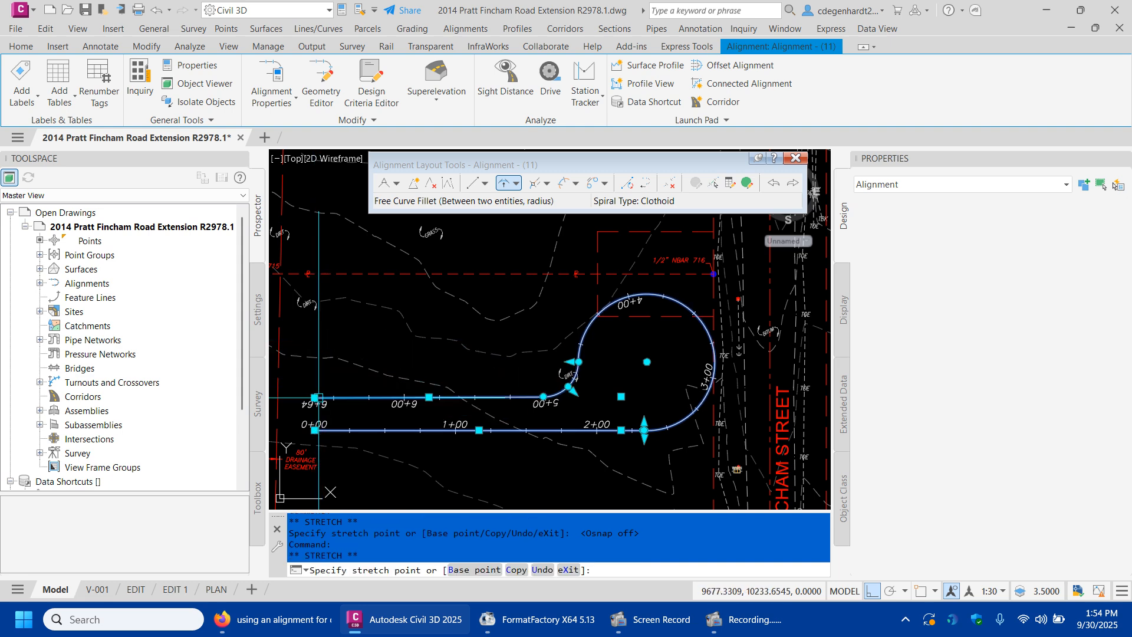
pyautogui.click(314, 429)
pyautogui.click(314, 455)
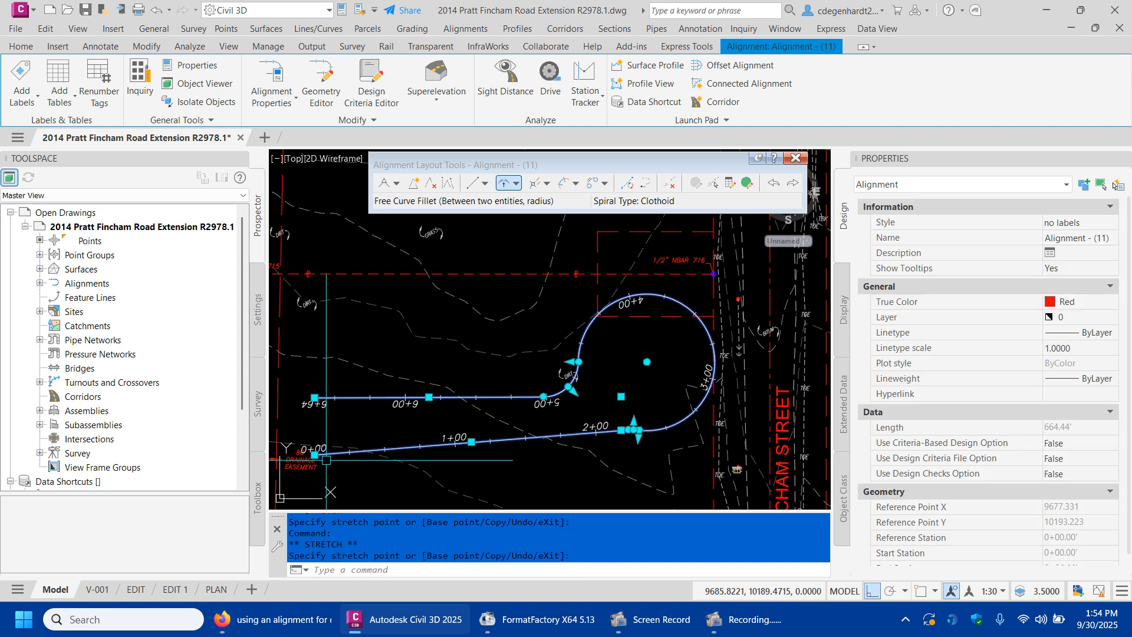
# Step: Shorten both edge lines by stretching their west ends east, bringing the north line's end slightly south
pyautogui.click(315, 455)
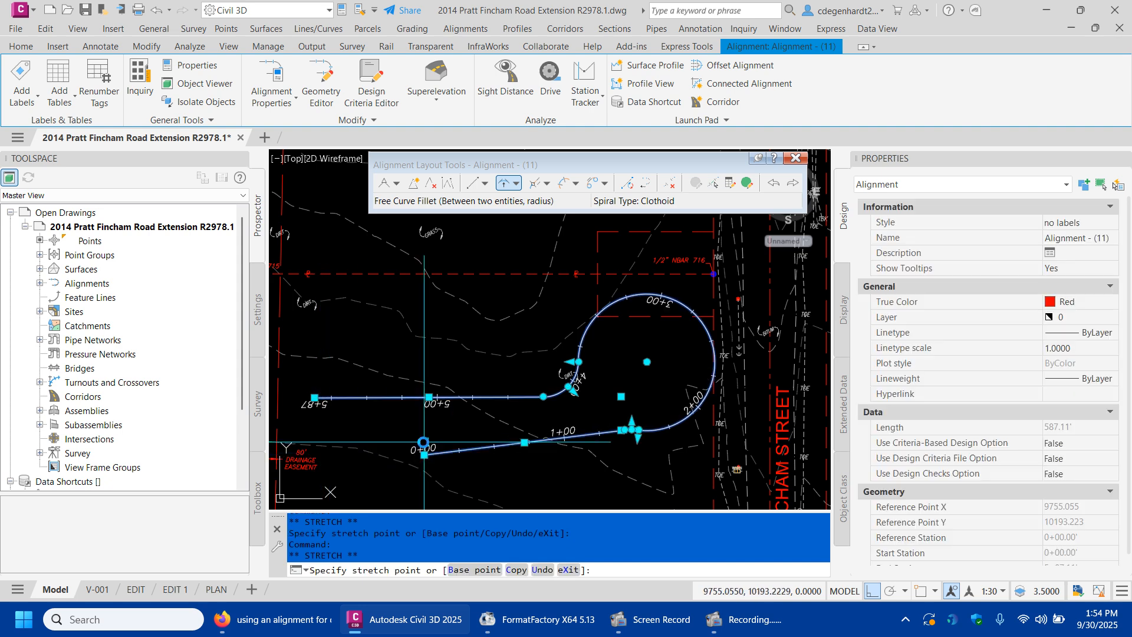
pyautogui.click(425, 455)
pyautogui.click(428, 396)
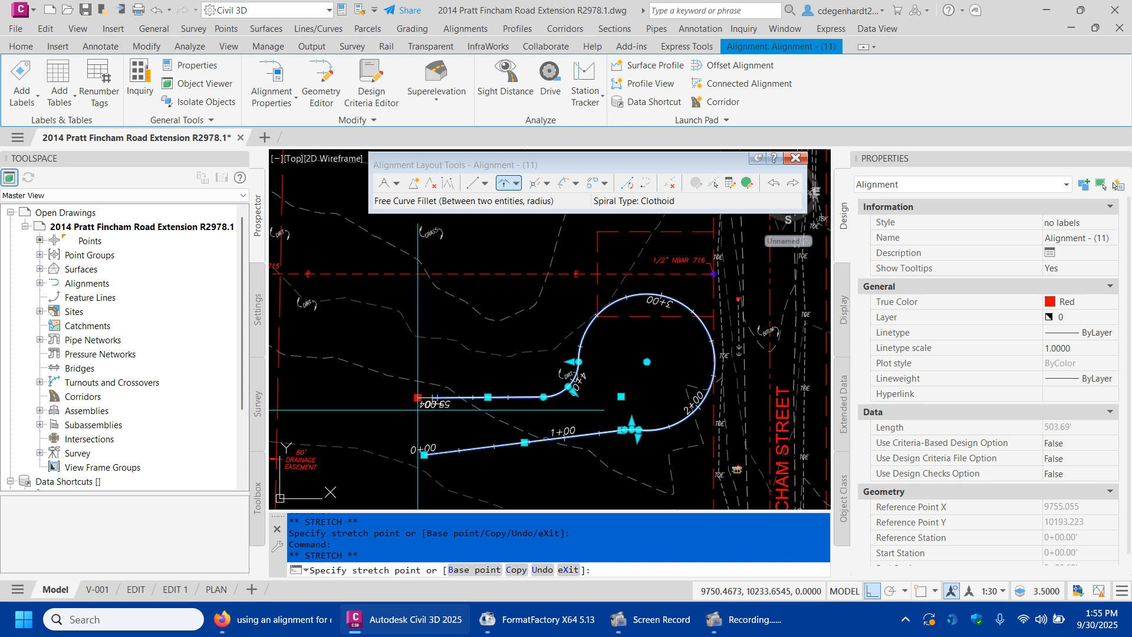
pyautogui.press('Escape')
pyautogui.press('Escape')
# Step: Open the alignment entities table for the cul-de-sac alignment
pyautogui.scroll(-4, 520, 409)
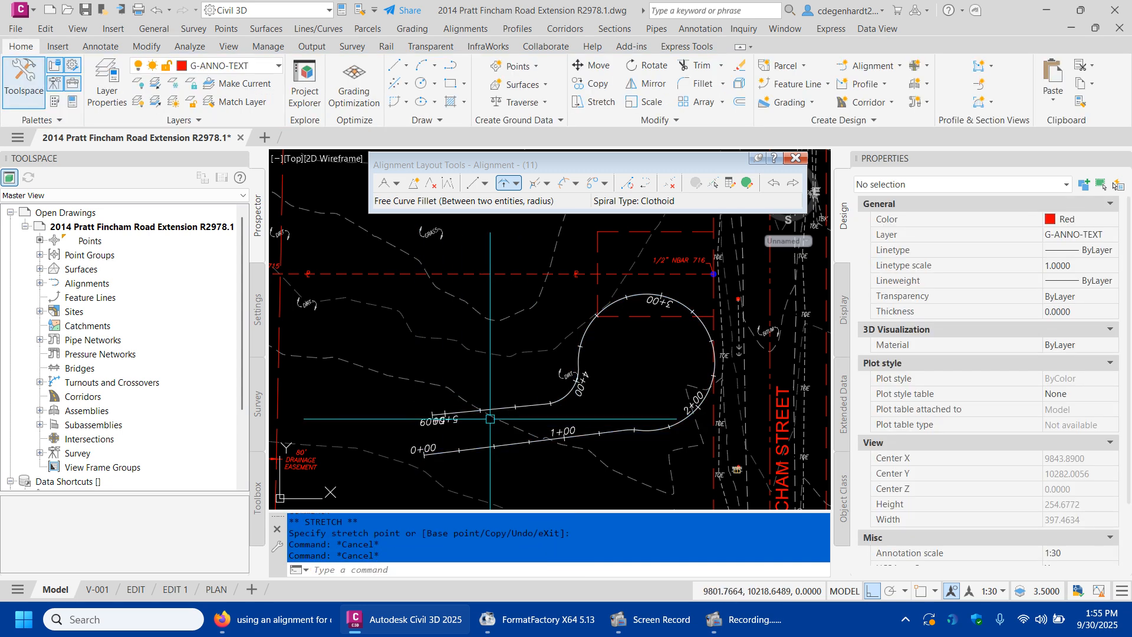
pyautogui.scroll(5, 519, 409)
pyautogui.click(519, 409)
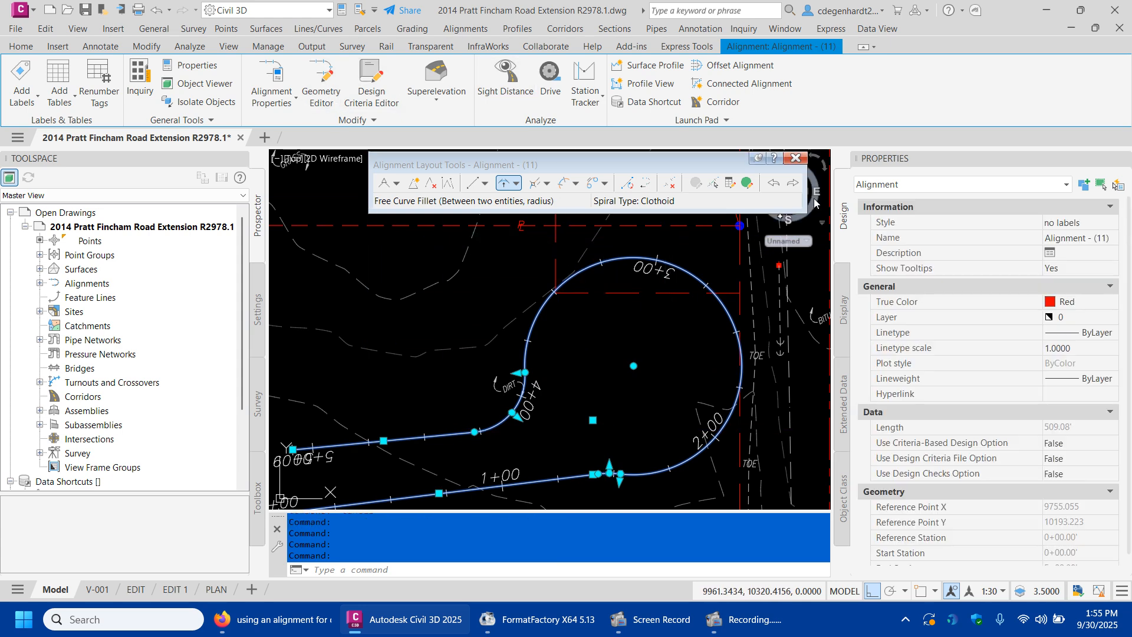
pyautogui.click(750, 185)
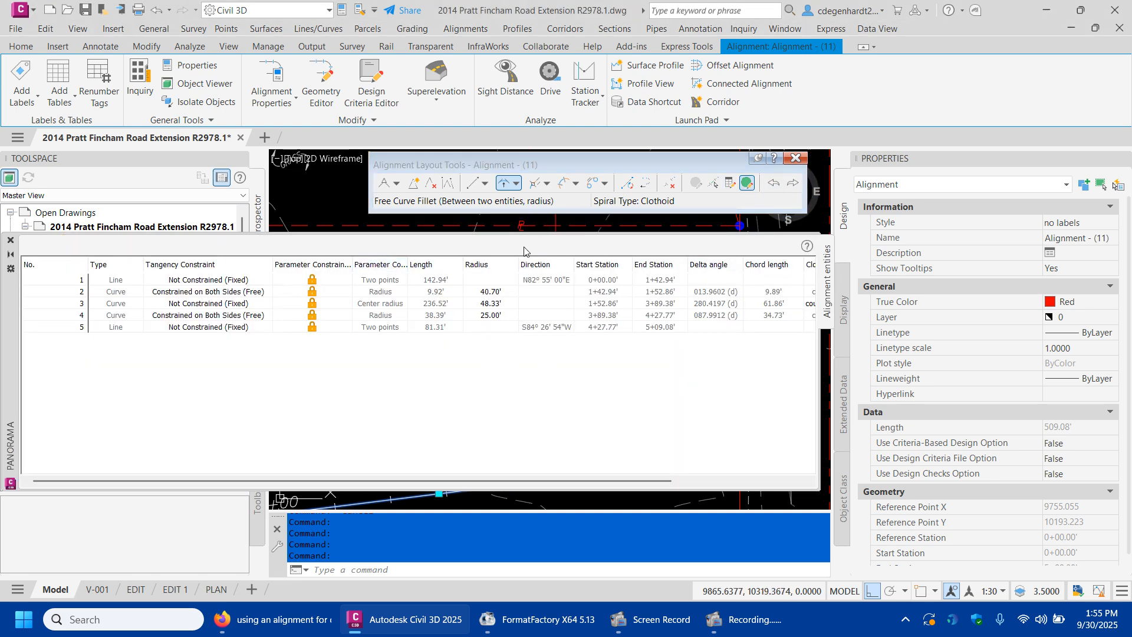
# Step: Narrow the alignment entities table, move it west of the bulb, and bring its Radius column into view
pyautogui.moveTo(11, 320); pyautogui.dragTo(337, 390)
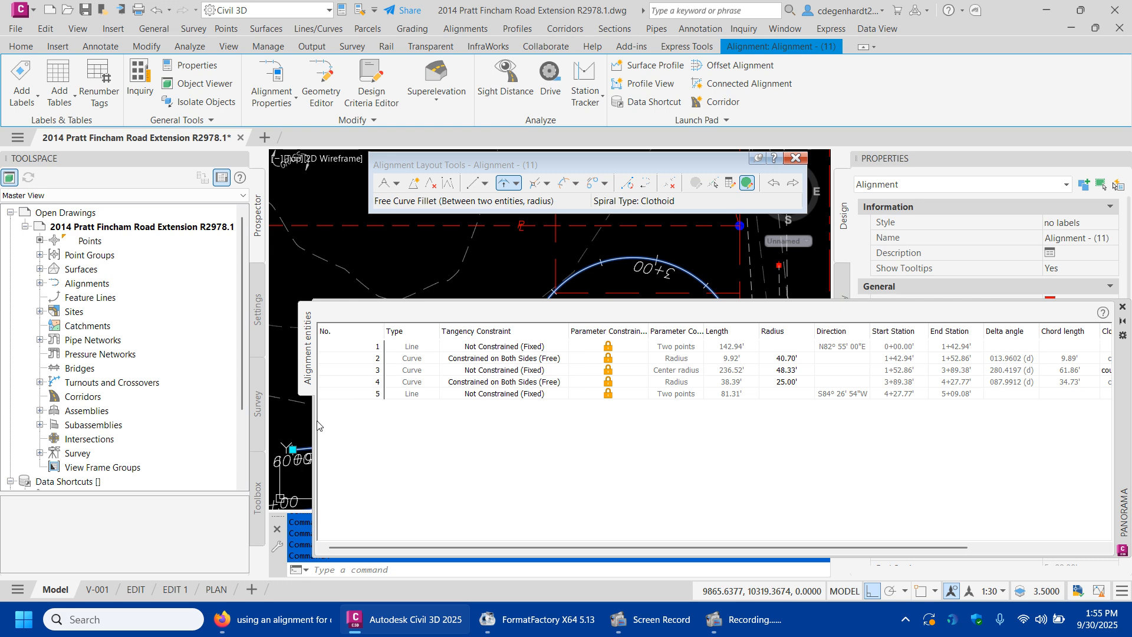
pyautogui.moveTo(312, 420)
pyautogui.mouseDown()
pyautogui.moveTo(662, 480)
pyautogui.moveTo(749, 412)
pyautogui.mouseUp()
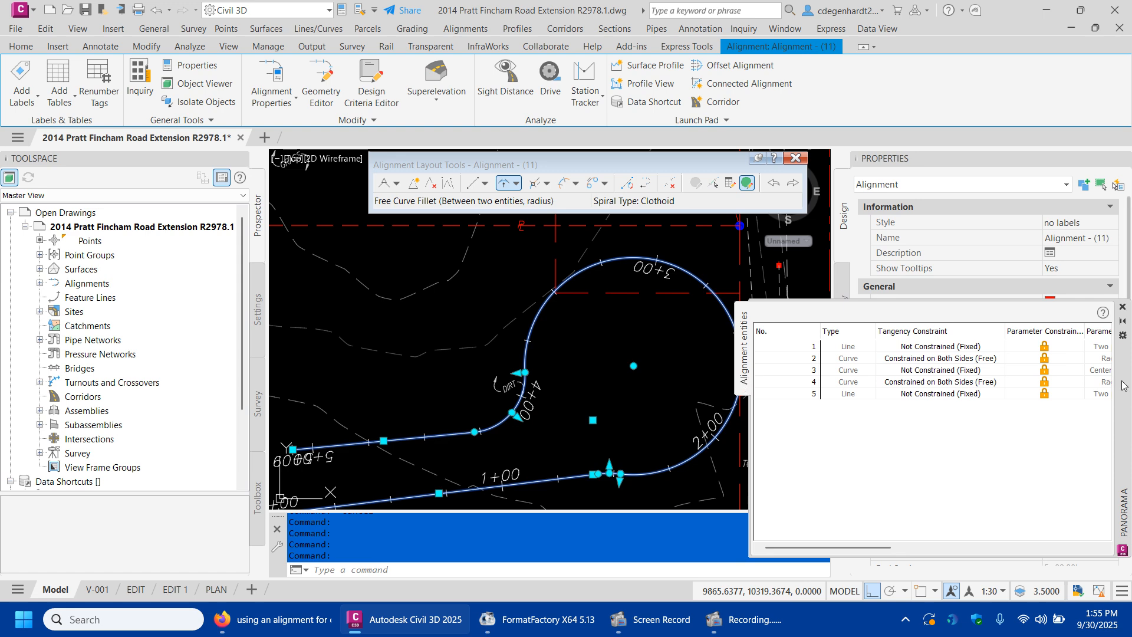
pyautogui.moveTo(1123, 386); pyautogui.dragTo(526, 367)
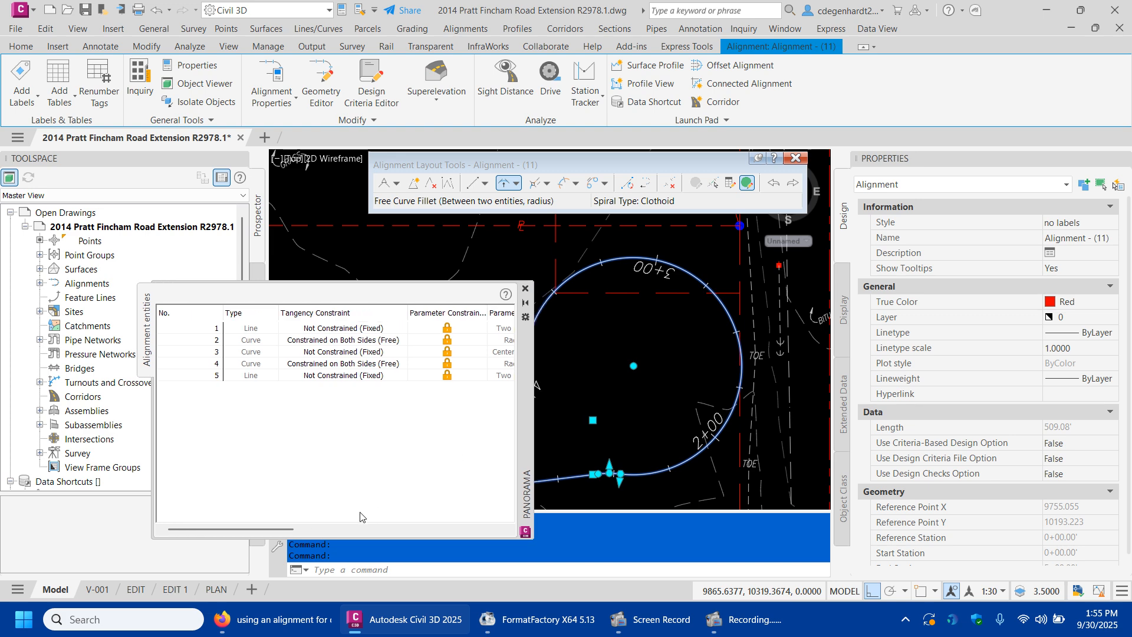
pyautogui.moveTo(289, 533); pyautogui.dragTo(375, 539)
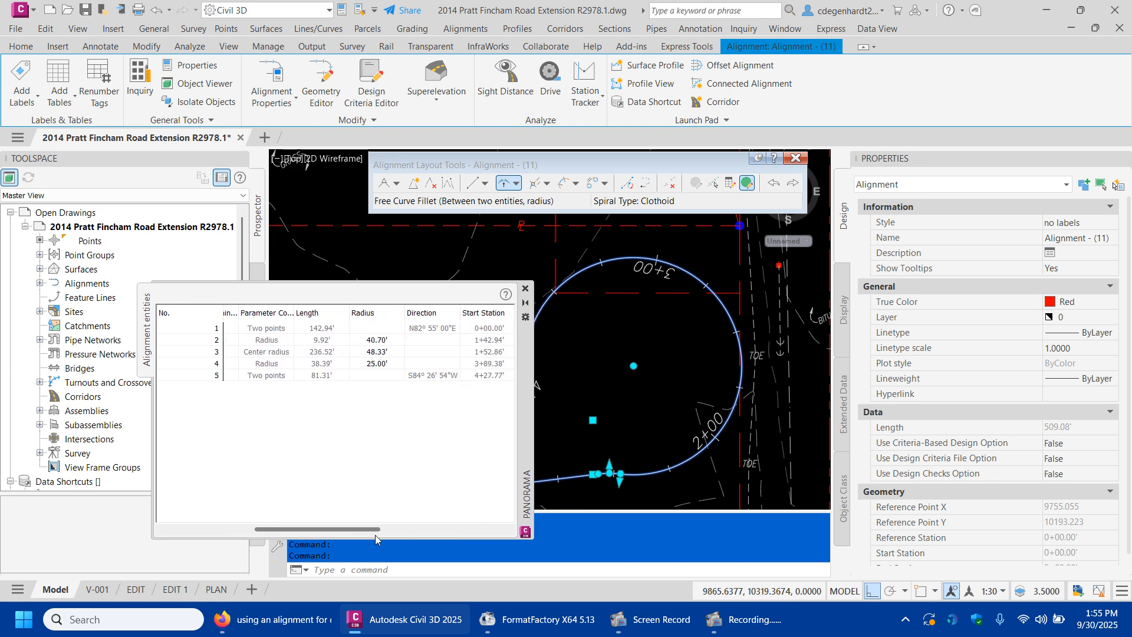
# Step: In the alignment entities table, set the radii of the small south curve (entity 2) and the bulb curve (entity 3) to 50 ft
pyautogui.click(386, 341)
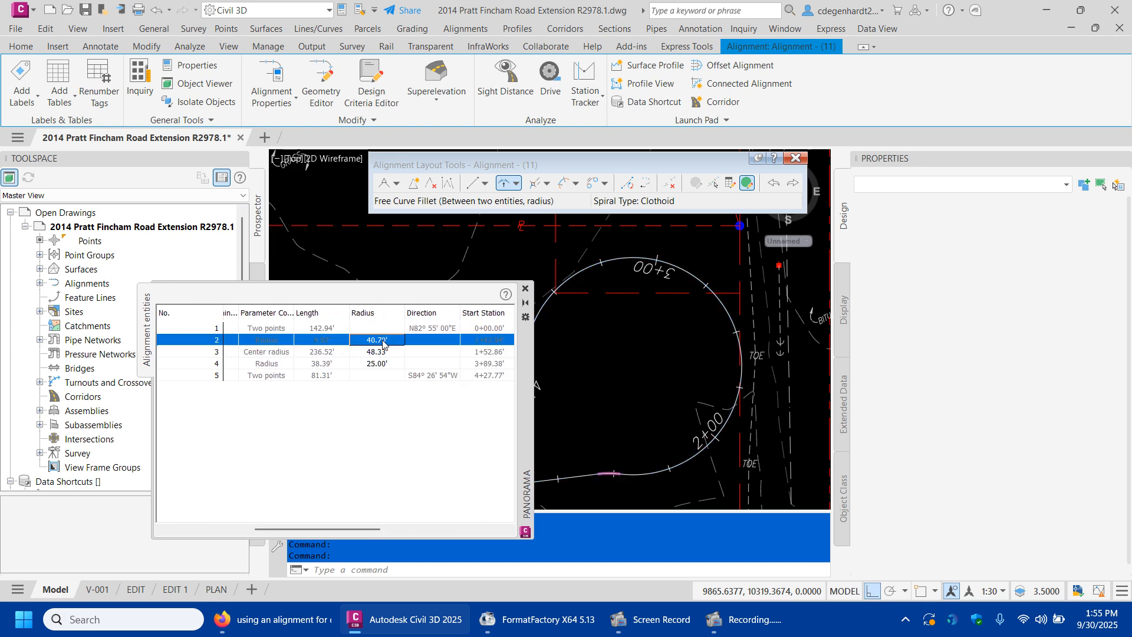
pyautogui.click(383, 340)
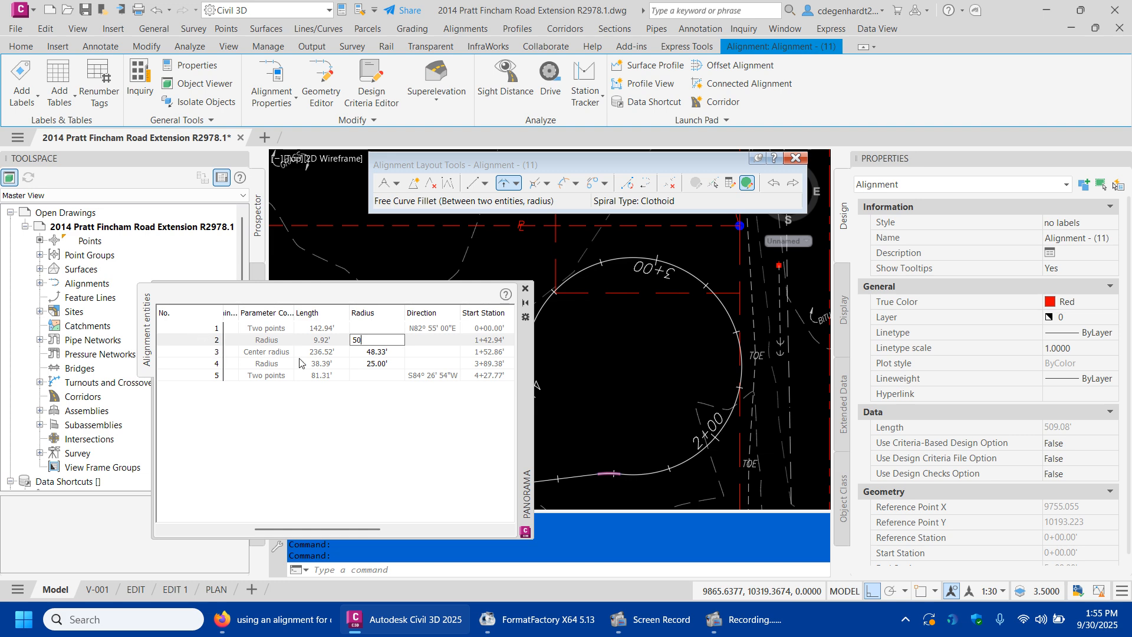
pyautogui.write('50')
pyautogui.click(387, 356)
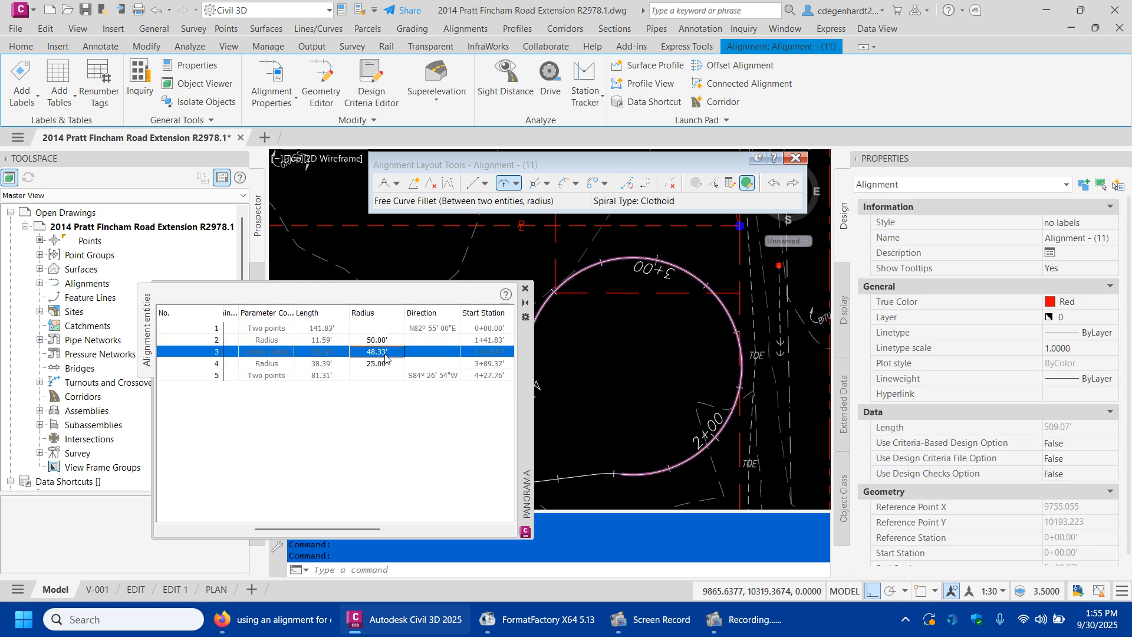
pyautogui.scroll(-3, 723, 365)
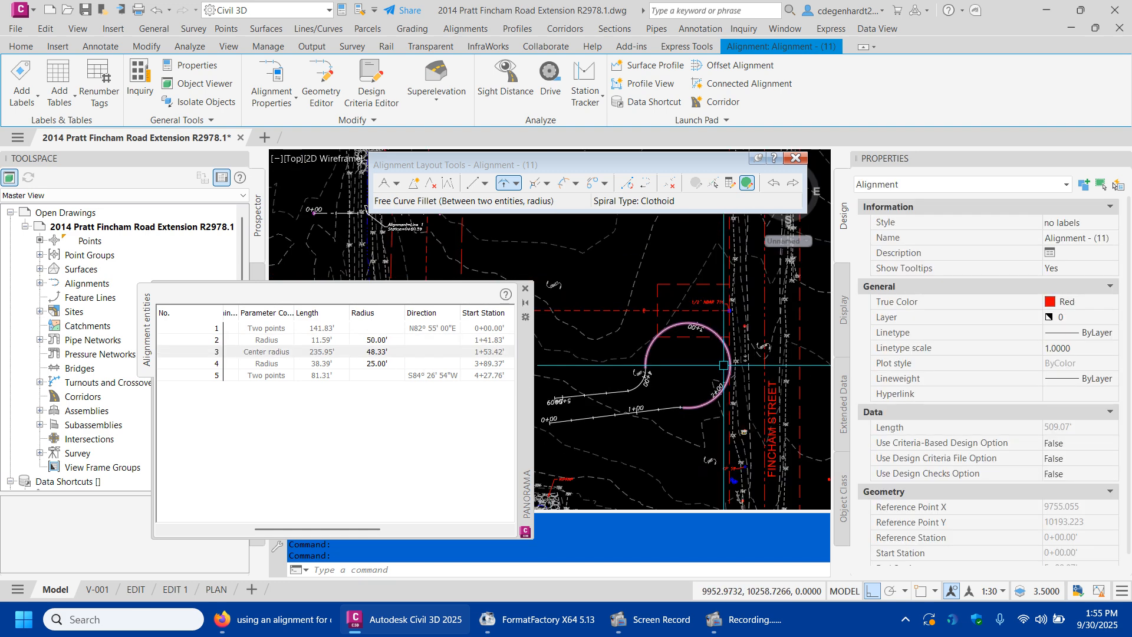
pyautogui.click(377, 353)
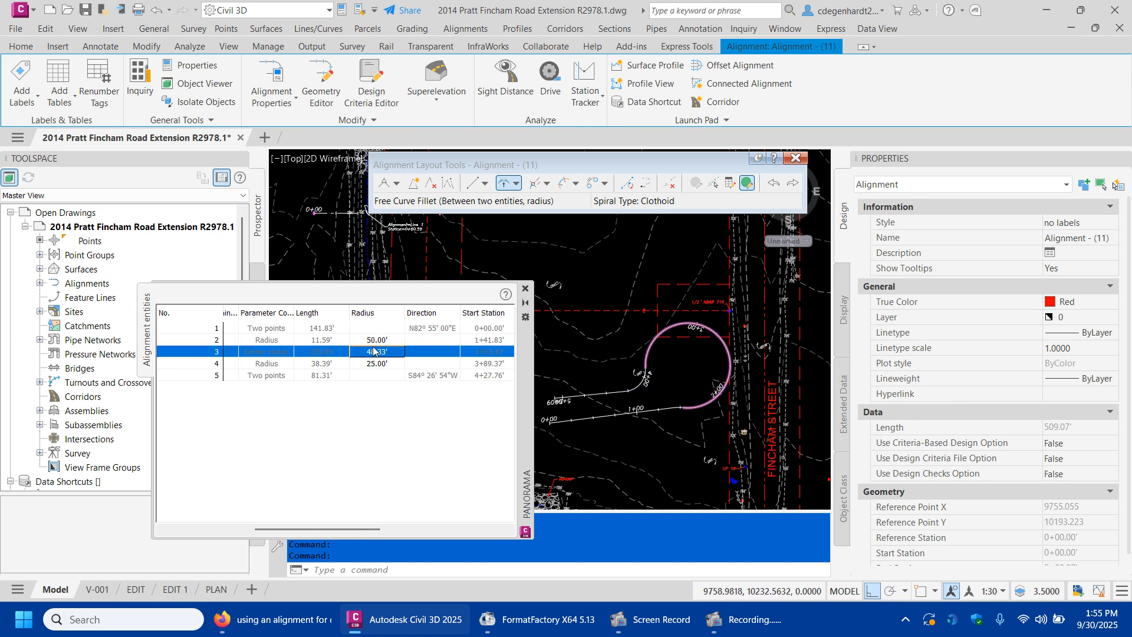
pyautogui.click(381, 351)
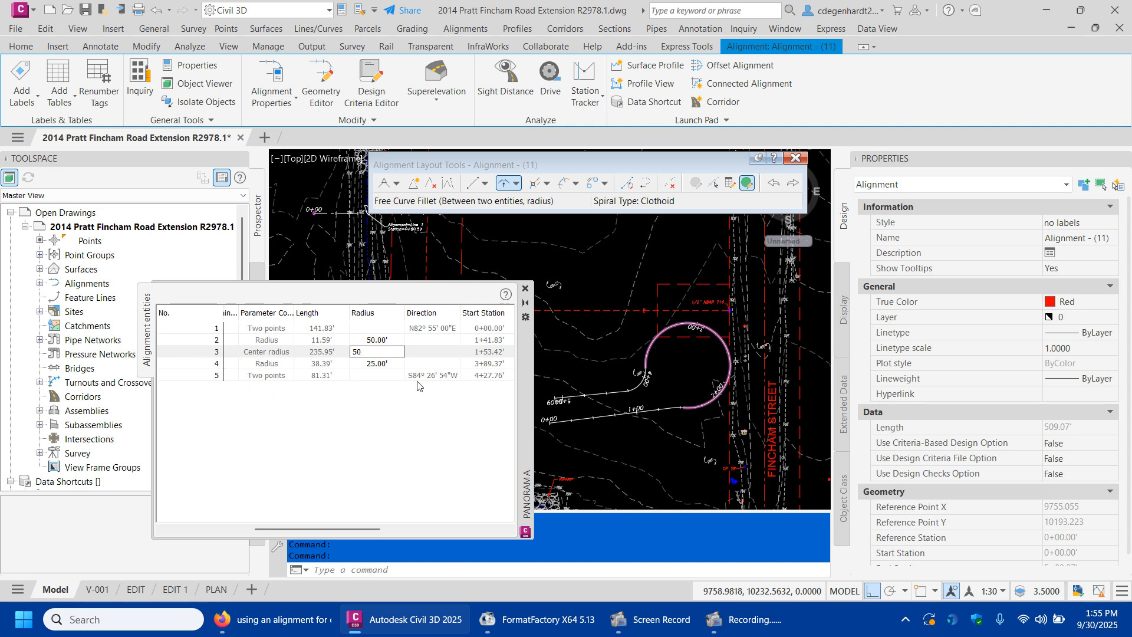
pyautogui.click(386, 364)
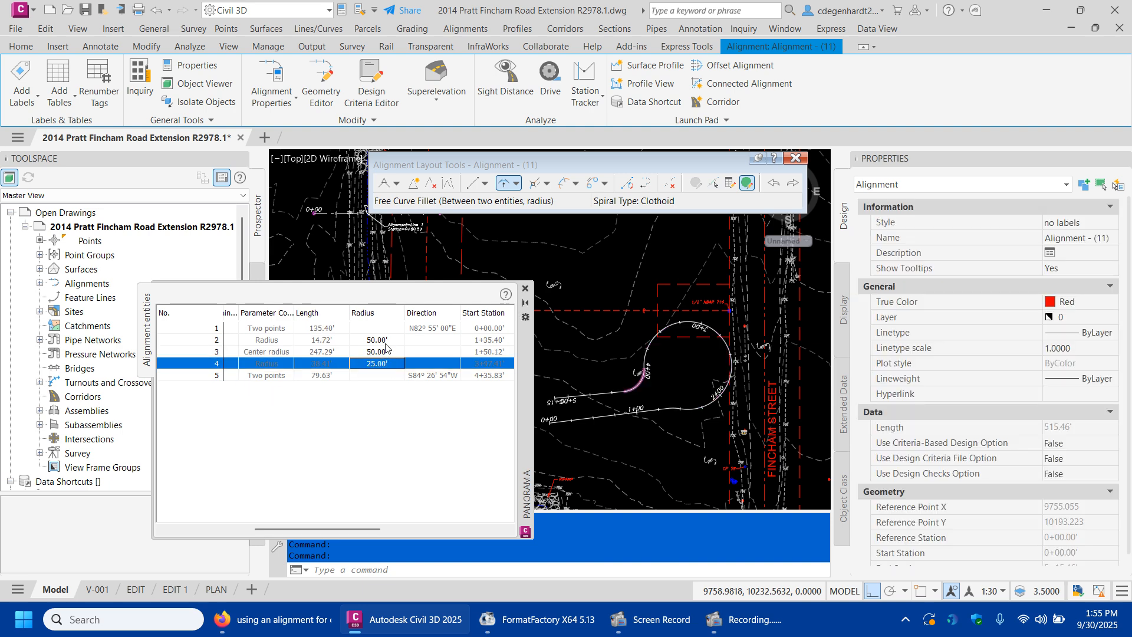
# Step: Set the radii of the small south curve and the bulb curve to 100 ft
pyautogui.doubleClick(382, 339)
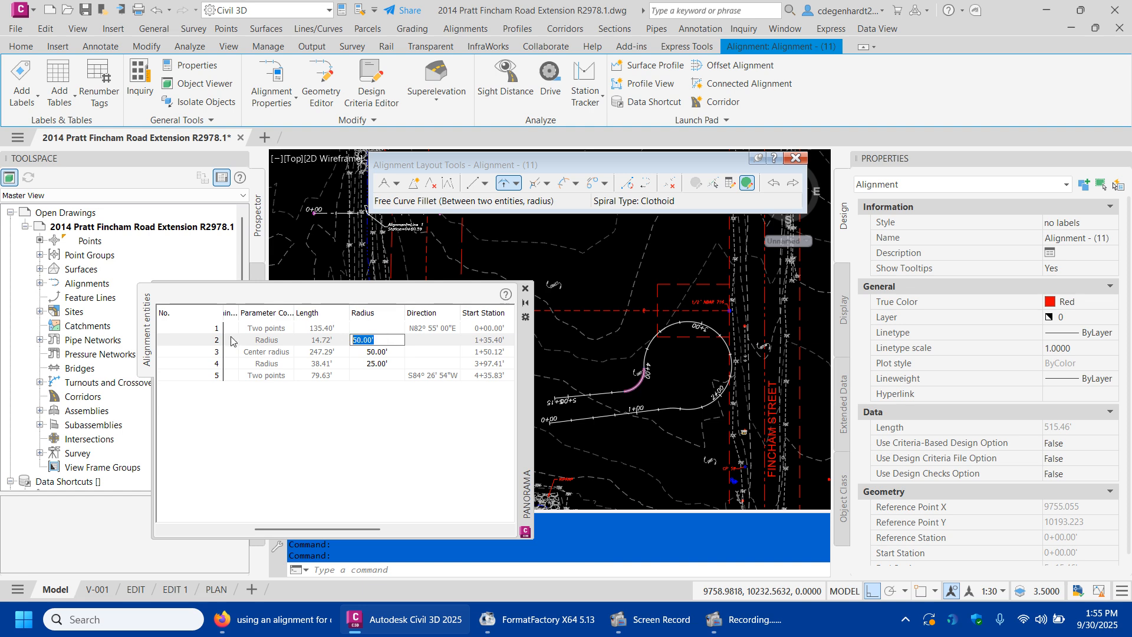
pyautogui.click(381, 352)
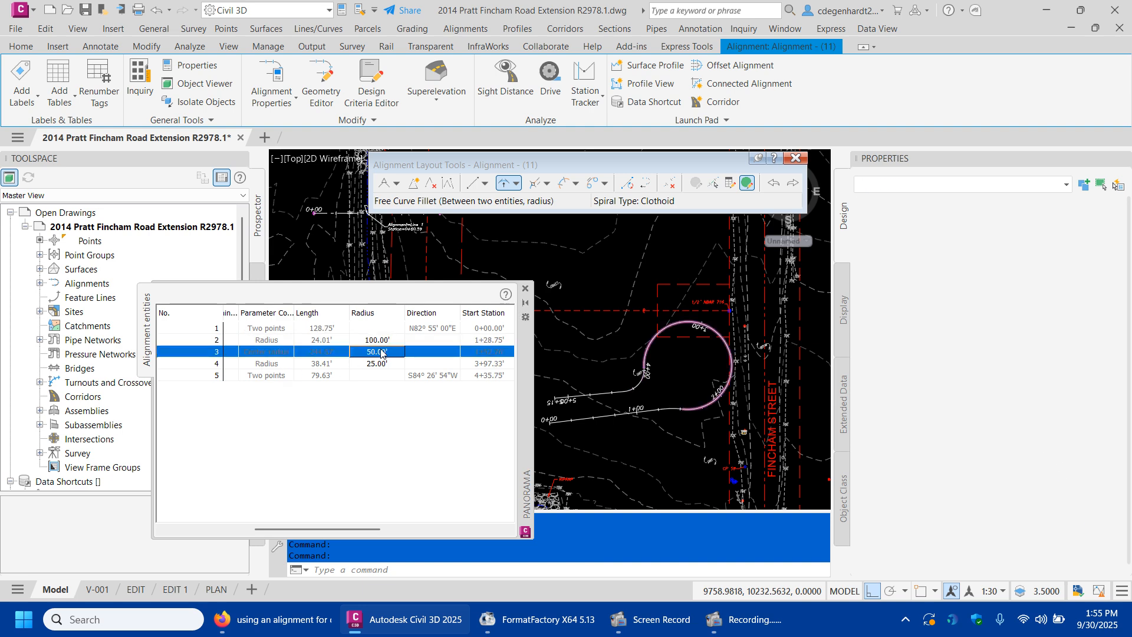
pyautogui.doubleClick(381, 351)
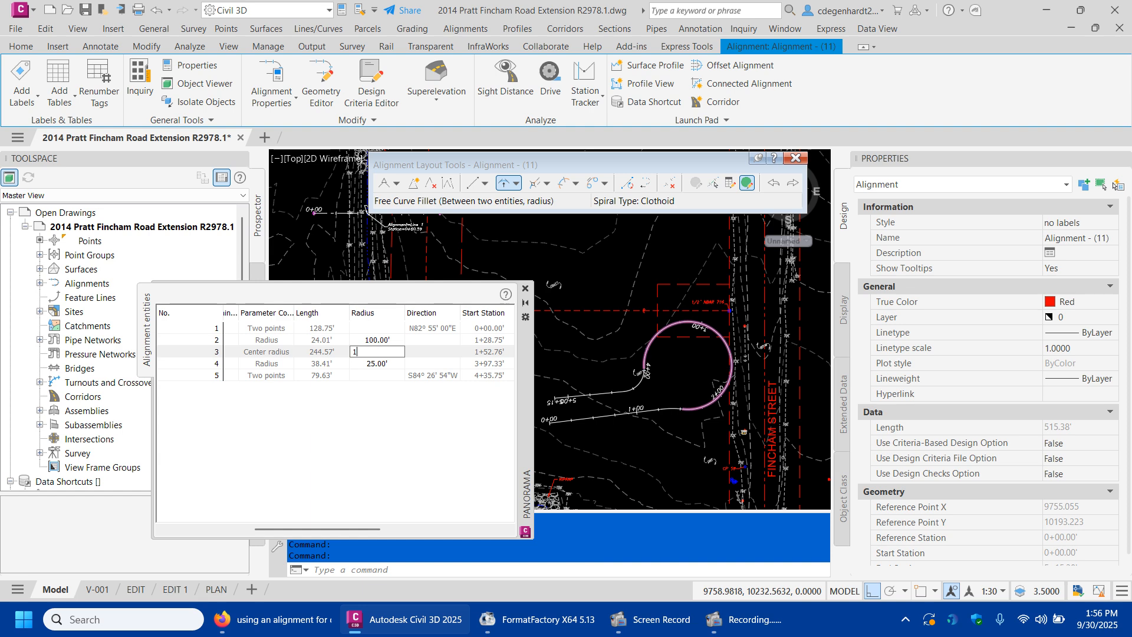
pyautogui.write("100.00'")
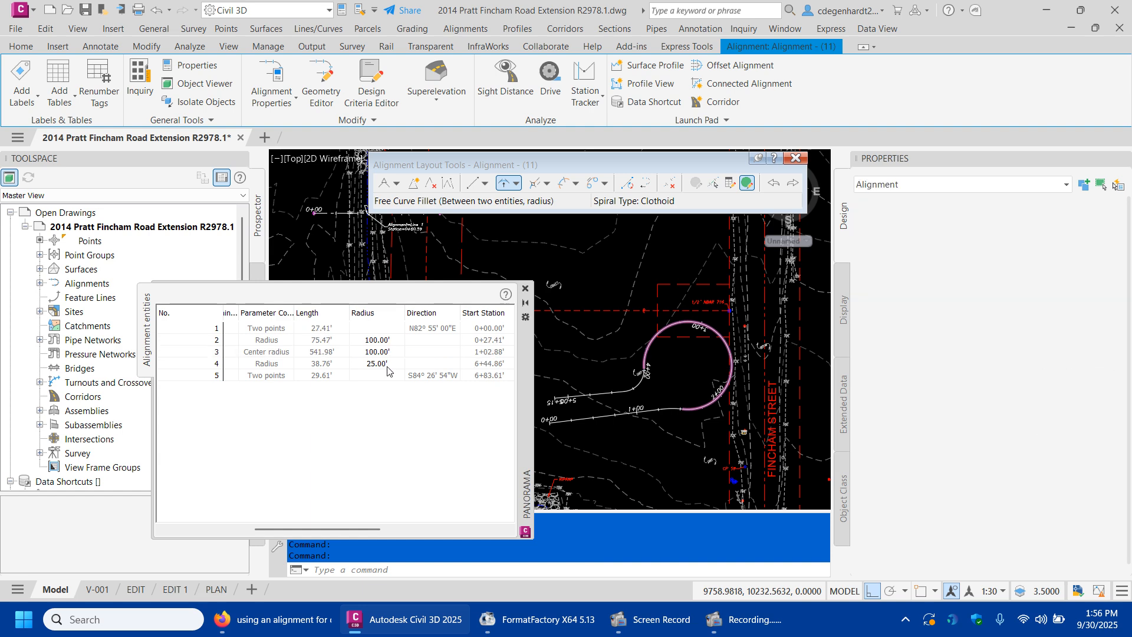
pyautogui.click(387, 364)
pyautogui.press('Escape')
pyautogui.press('Escape')
pyautogui.scroll(5, 676, 432)
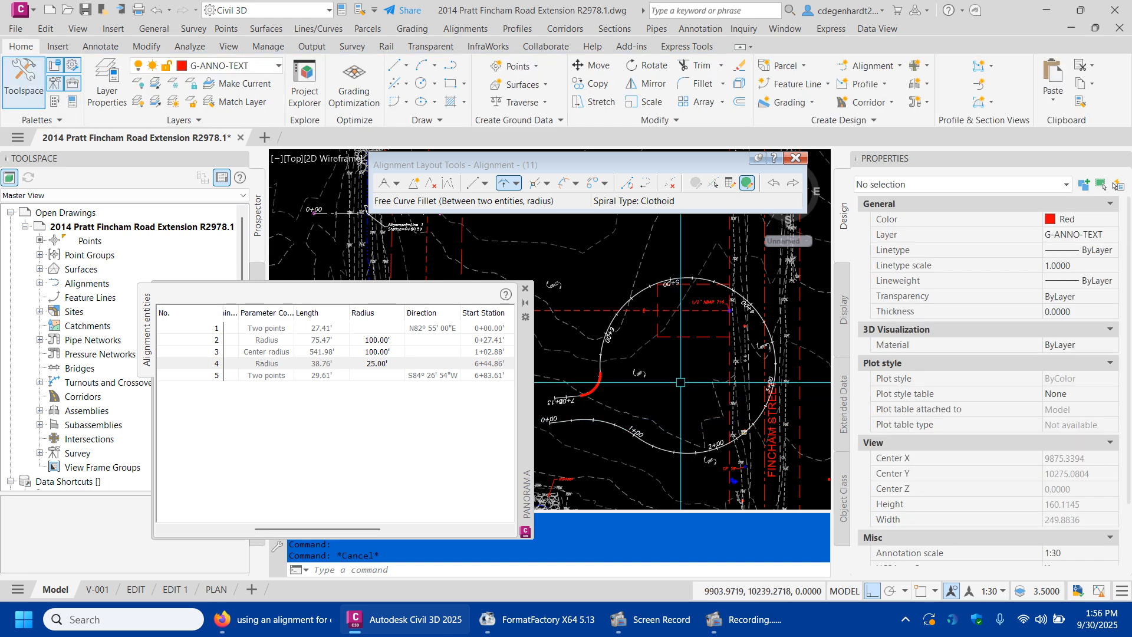
pyautogui.scroll(-4, 673, 398)
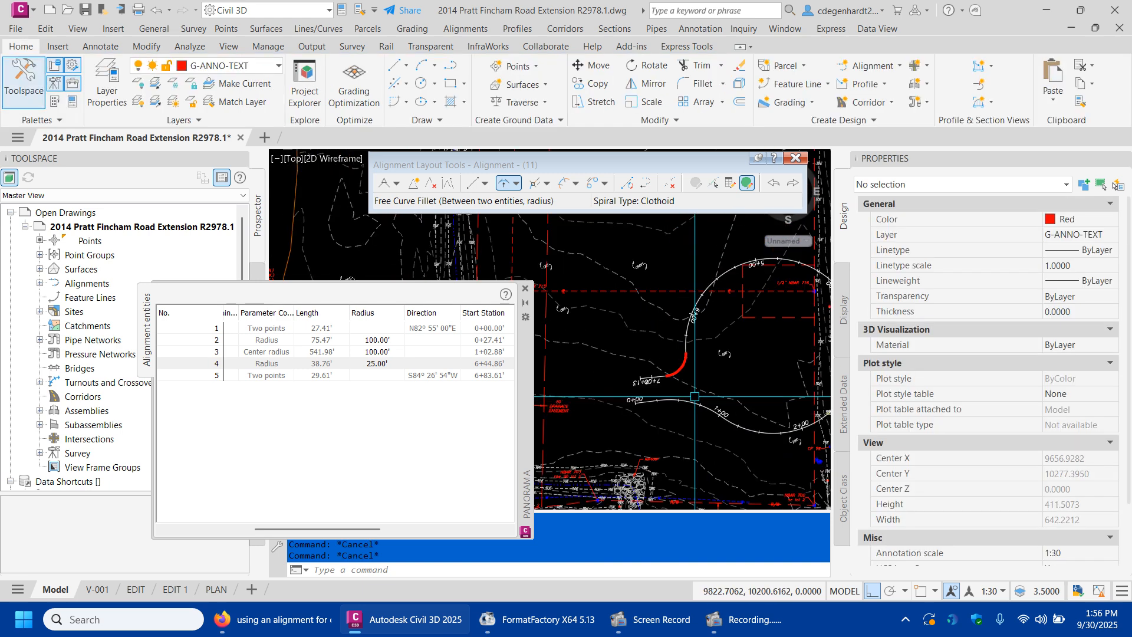
# Step: Set the radius of the north fillet curve (entity 4) to 20 ft
pyautogui.click(378, 363)
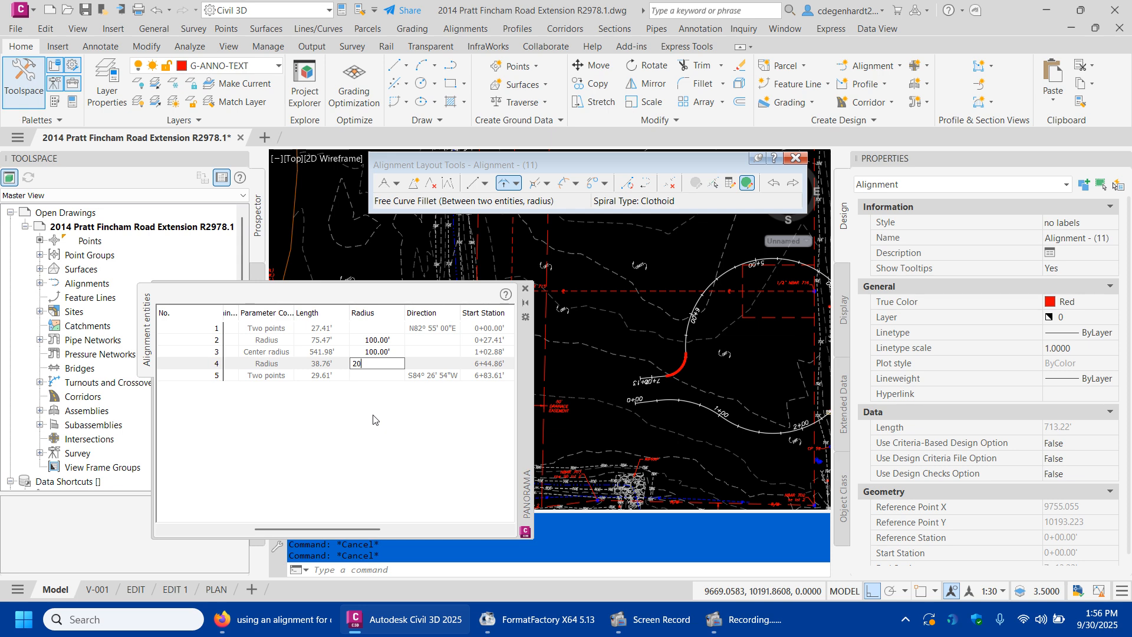
pyautogui.write('20')
pyautogui.press('Return')
pyautogui.scroll(2, 677, 412)
pyautogui.press('Escape')
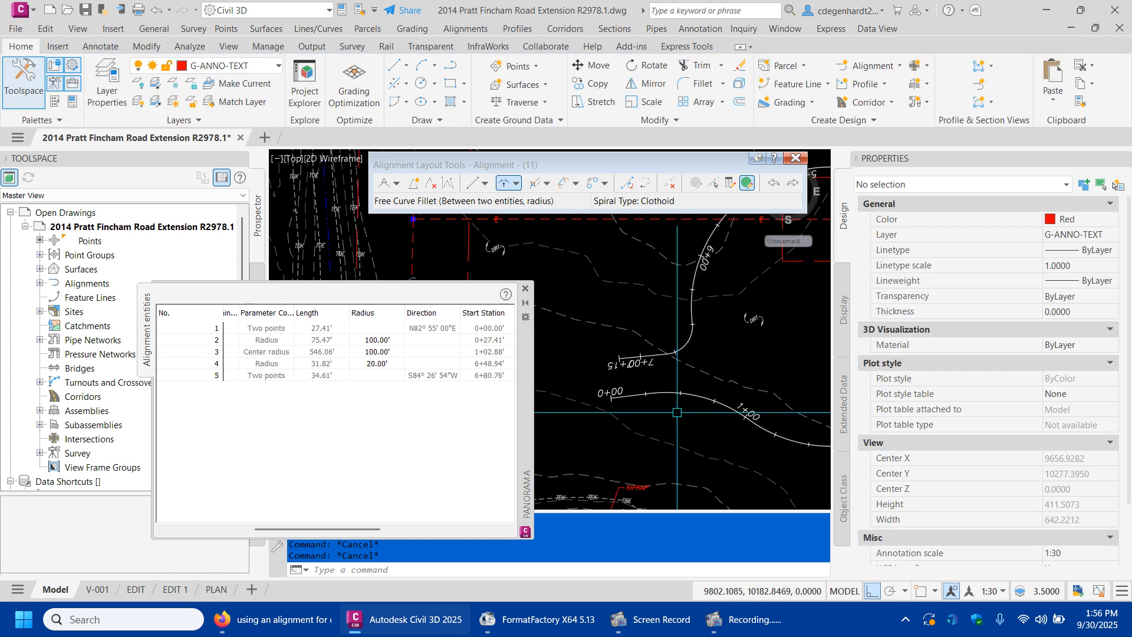
# Step: Stretch both edge lines' west ends farther west, to about 77 ft for the south line and about 109 ft for the north line
pyautogui.click(731, 407)
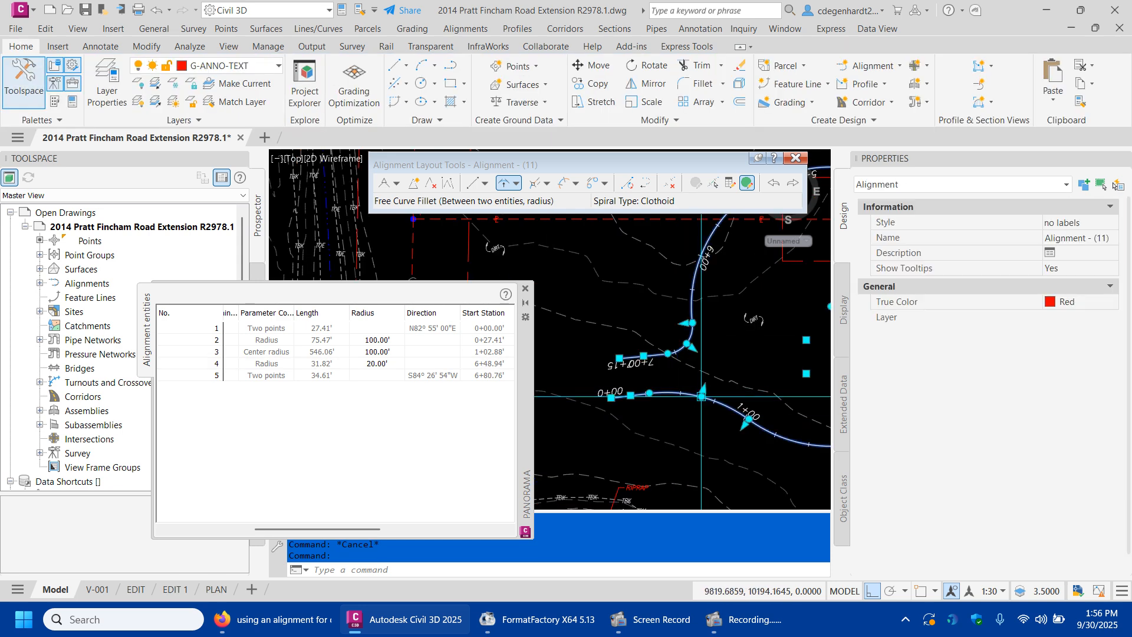
pyautogui.click(611, 397)
pyautogui.scroll(-4, 566, 423)
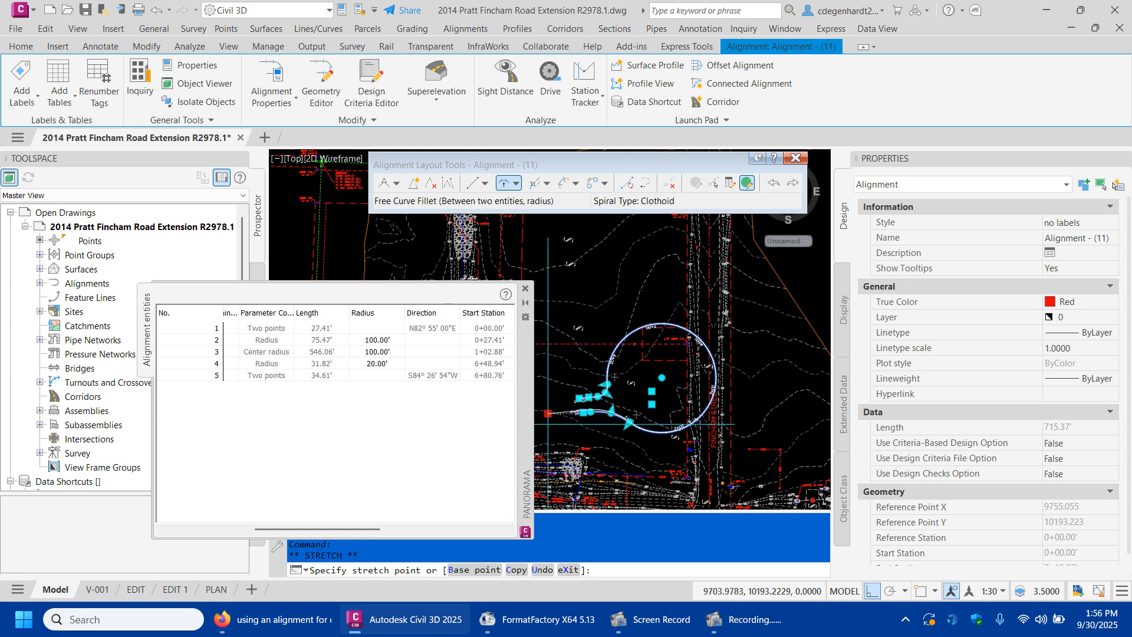
pyautogui.click(547, 423)
pyautogui.scroll(-4, 752, 403)
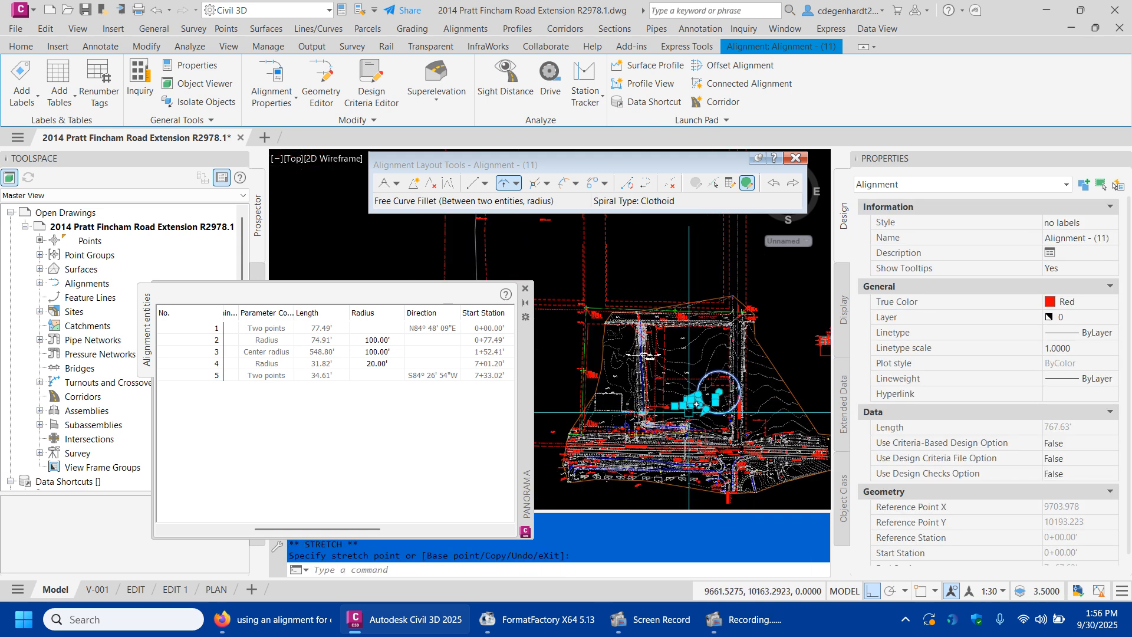
pyautogui.scroll(5, 699, 403)
pyautogui.click(653, 399)
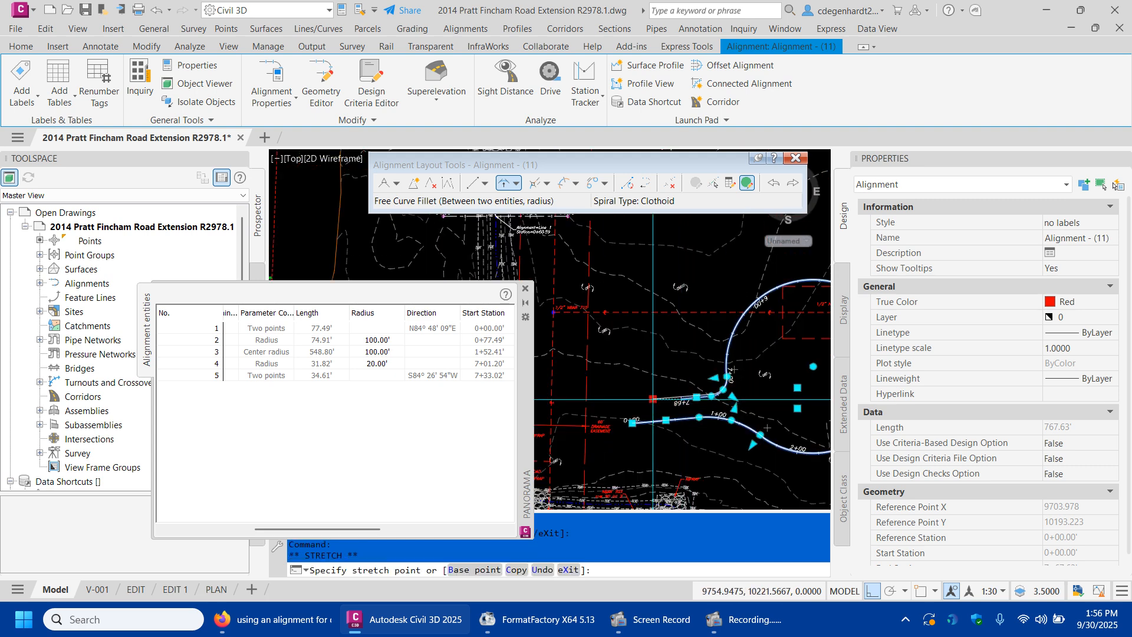
pyautogui.click(615, 402)
pyautogui.scroll(-4, 666, 402)
pyautogui.press('Escape')
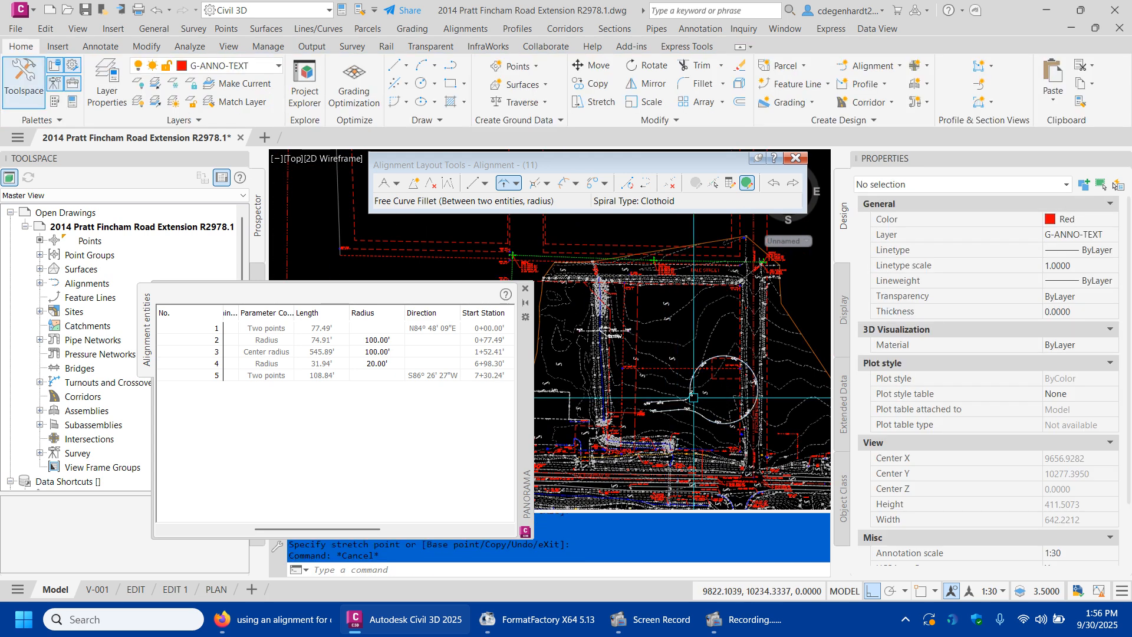
# Step: Try to set the bulb curve's radius to 25 ft
pyautogui.scroll(2, 731, 400)
pyautogui.doubleClick(378, 339)
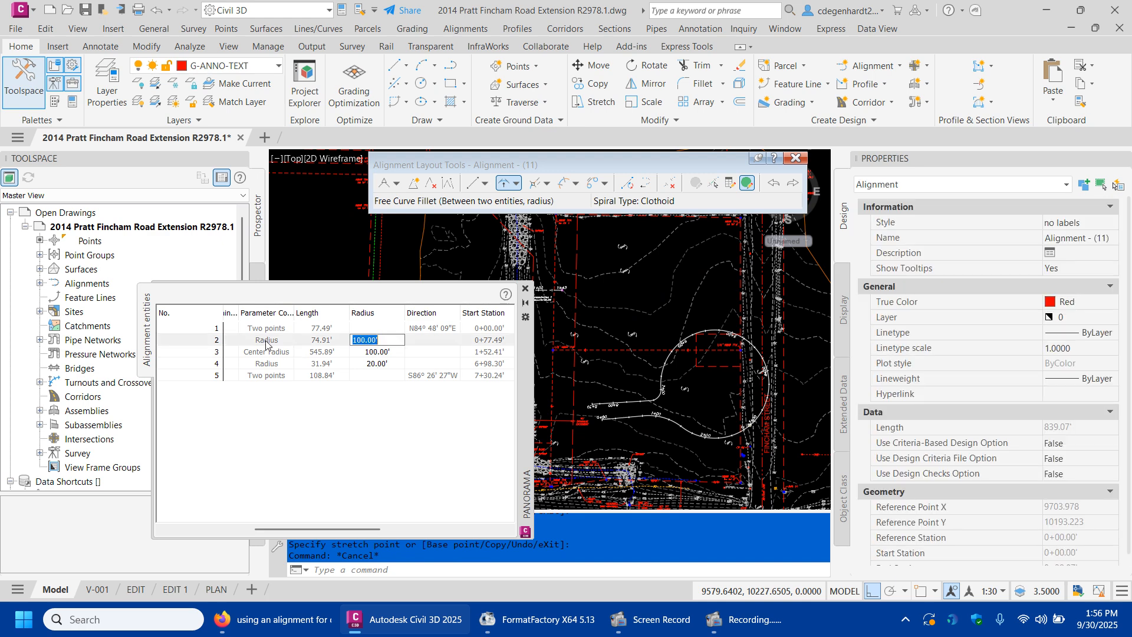
pyautogui.doubleClick(384, 351)
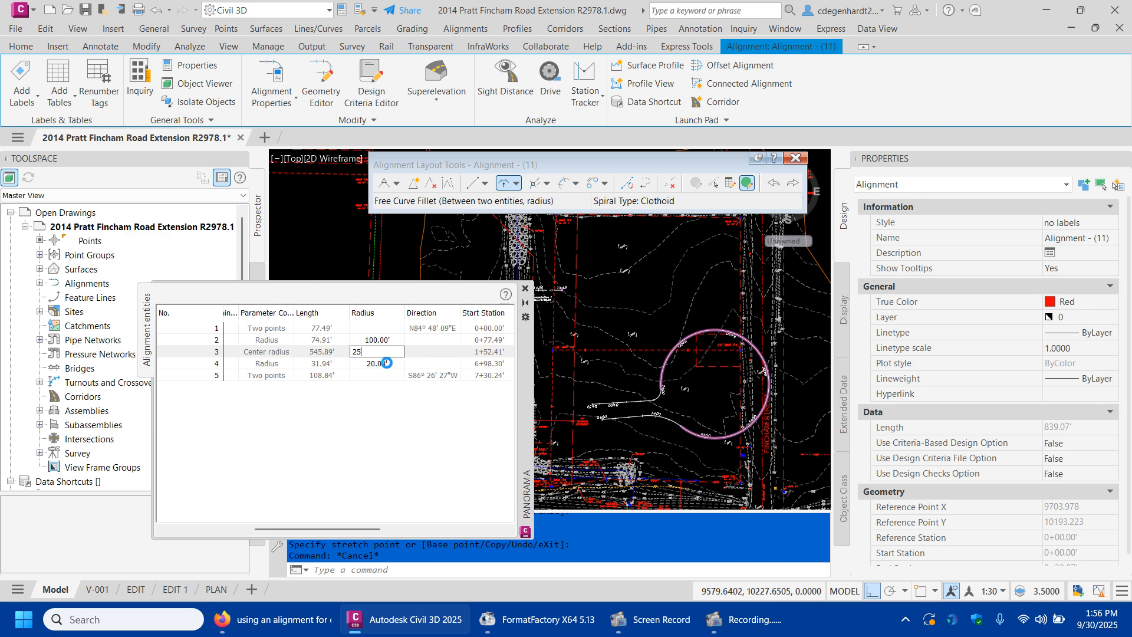
pyautogui.write('25')
pyautogui.press('Return')
pyautogui.click(600, 342)
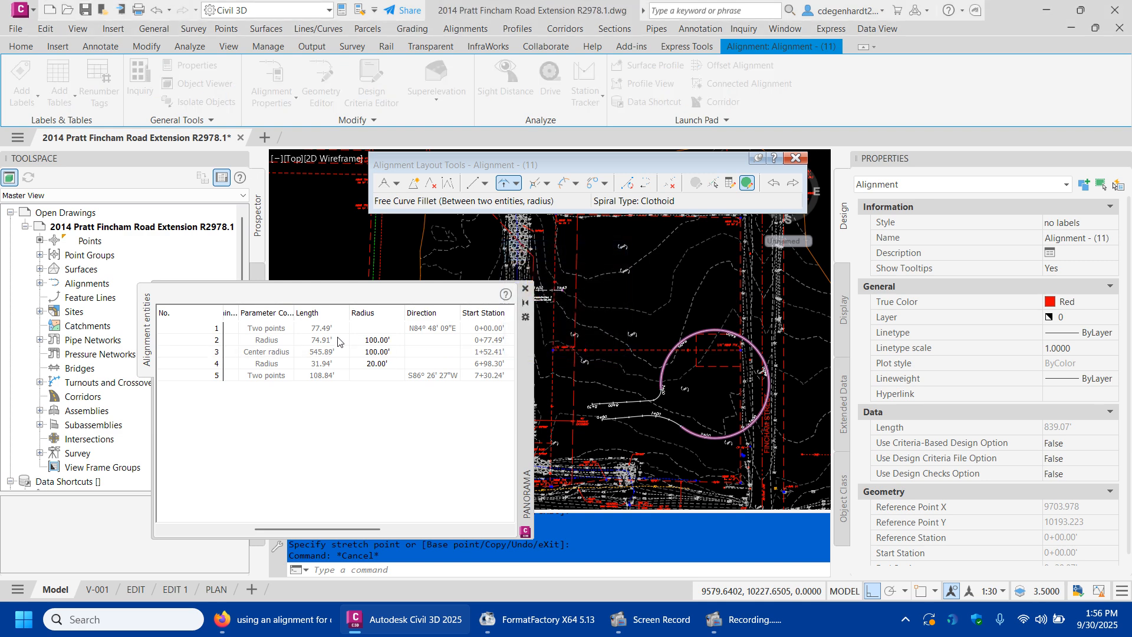
# Step: Set the small south curve's radius to 50 ft and the bulb curve's radius to 50 ft
pyautogui.click(377, 353)
pyautogui.doubleClick(380, 341)
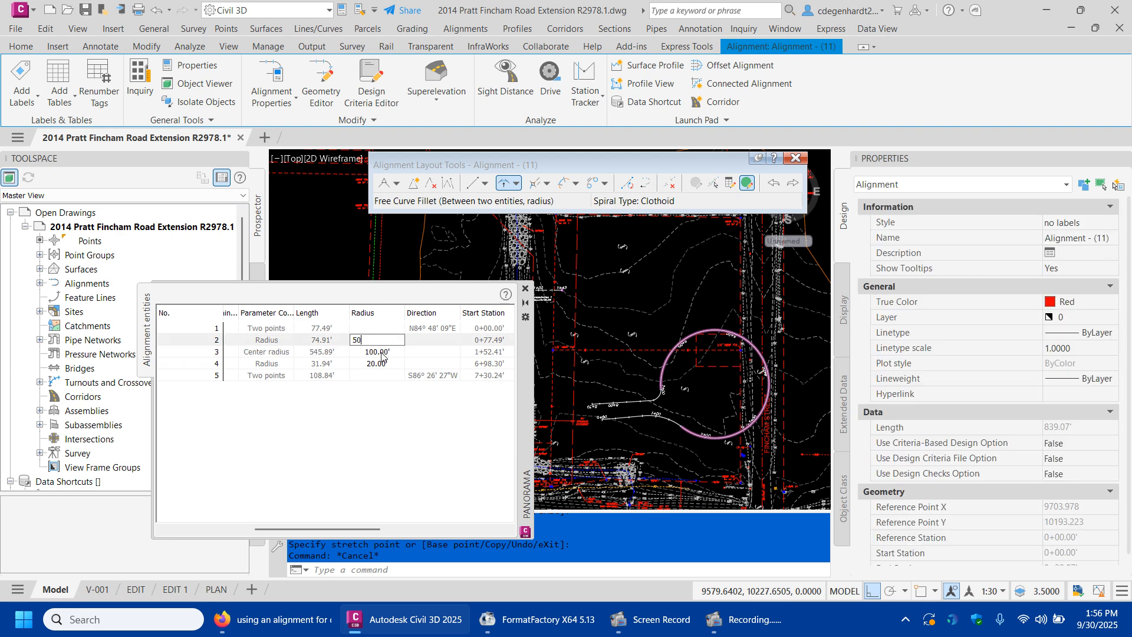
pyautogui.write('50')
pyautogui.press('Return')
pyautogui.click(380, 352)
pyautogui.click(381, 352)
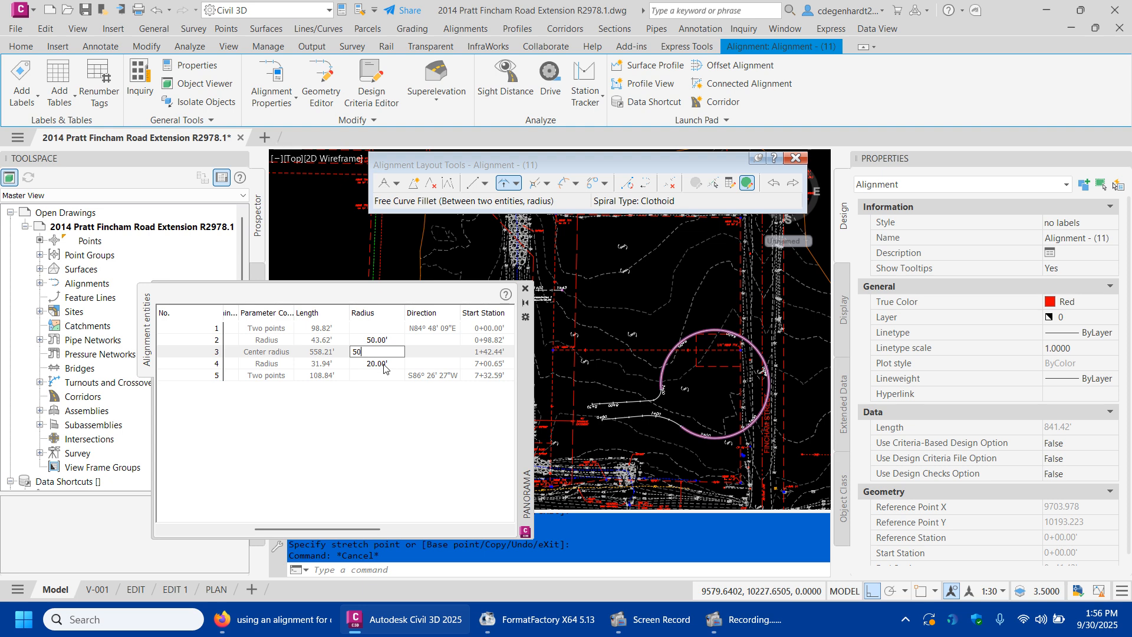
pyautogui.press('Return')
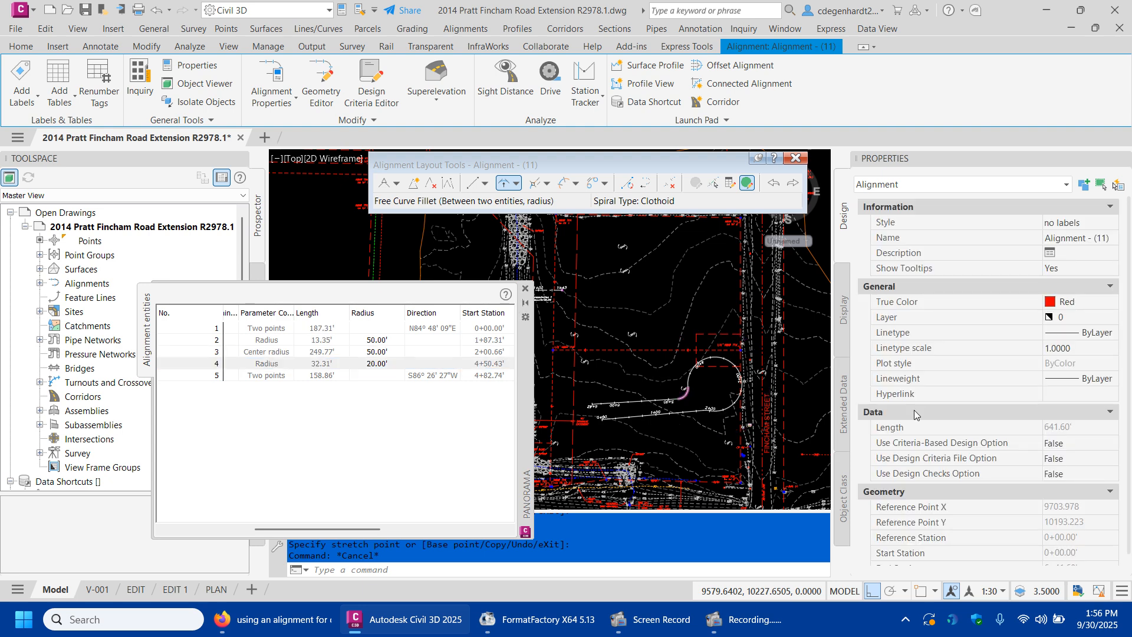
# Step: Deselect the alignment and close the alignment entities table
pyautogui.press('Escape')
pyautogui.scroll(5, 716, 431)
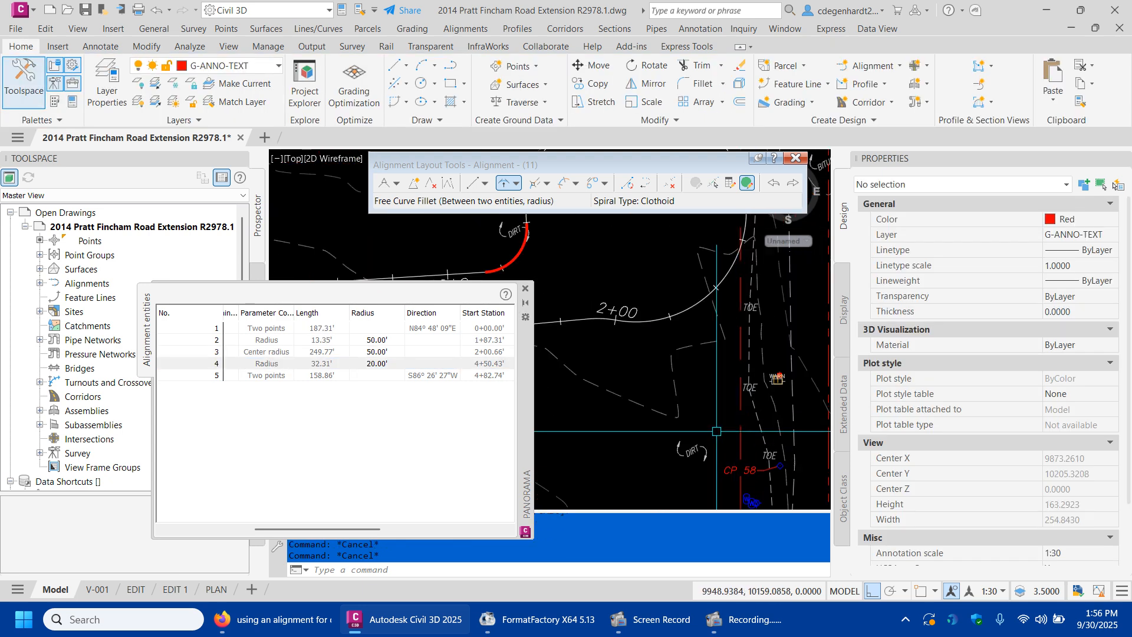
pyautogui.scroll(-2, 716, 431)
pyautogui.click(648, 360)
pyautogui.press('Escape')
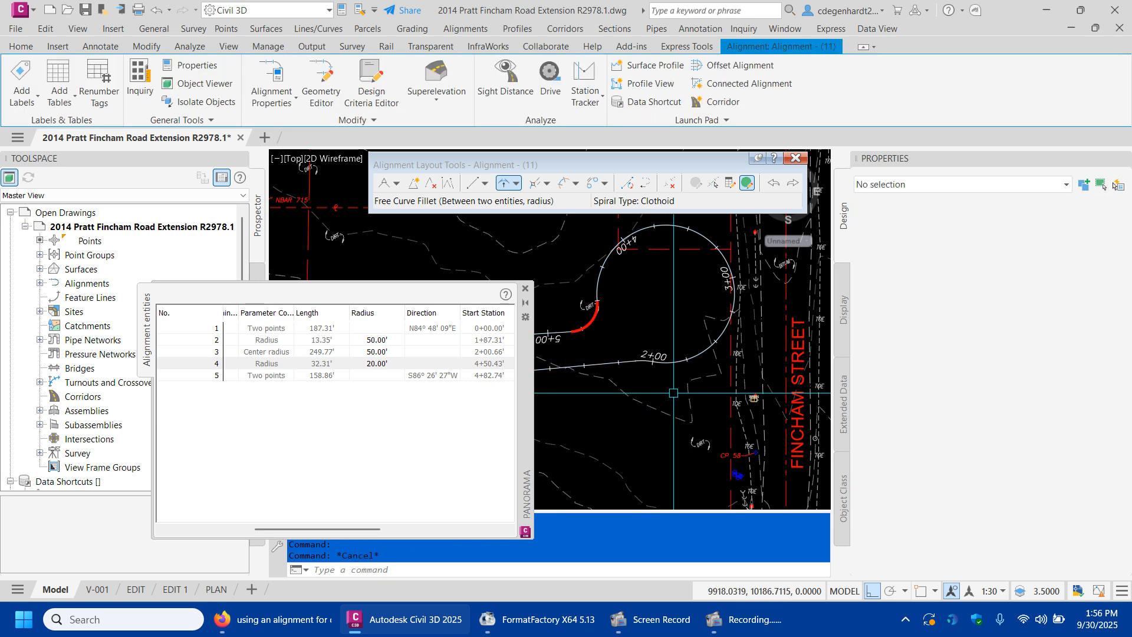
pyautogui.scroll(-4, 673, 393)
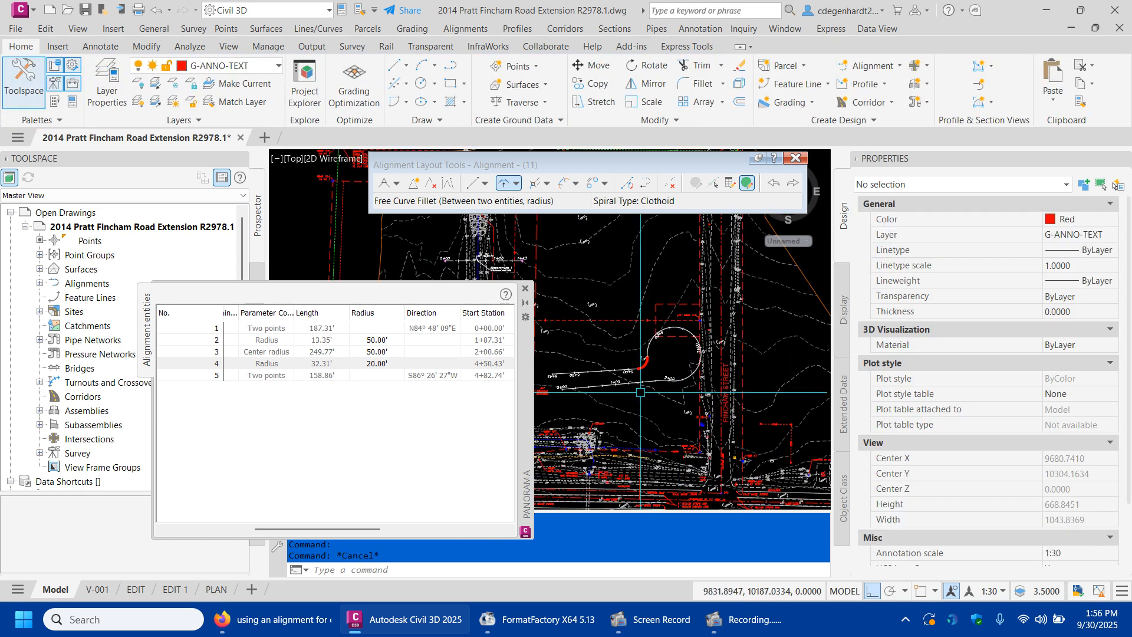
pyautogui.click(525, 289)
# Step: Stretch the south edge line's west end about 23 ft farther west and deselect the alignment
pyautogui.scroll(5, 549, 375)
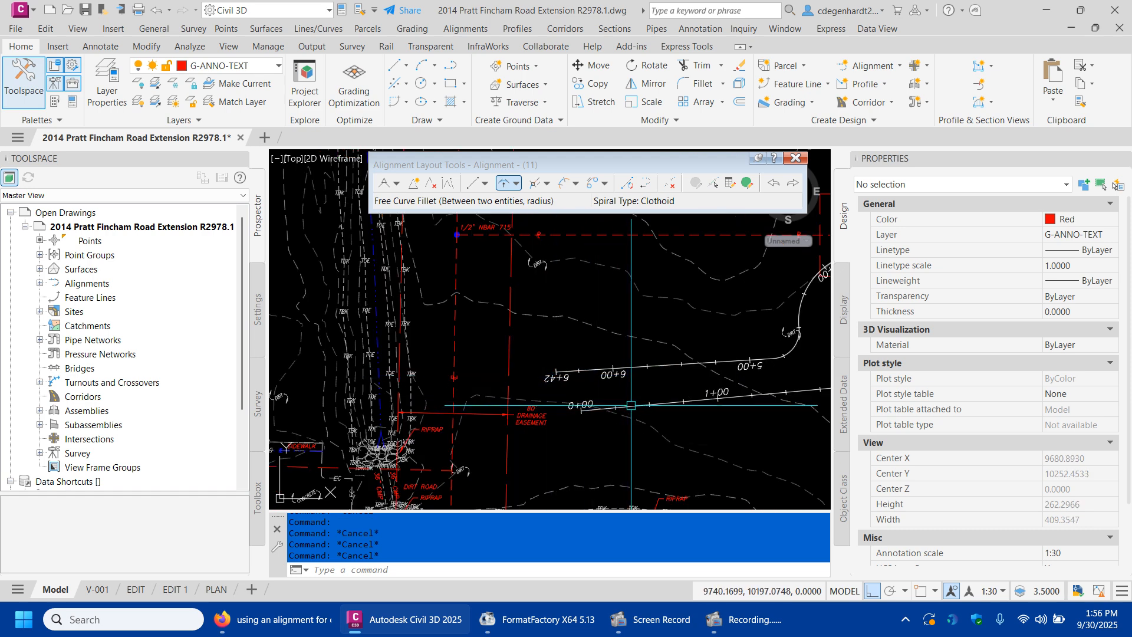
pyautogui.click(576, 411)
pyautogui.click(581, 411)
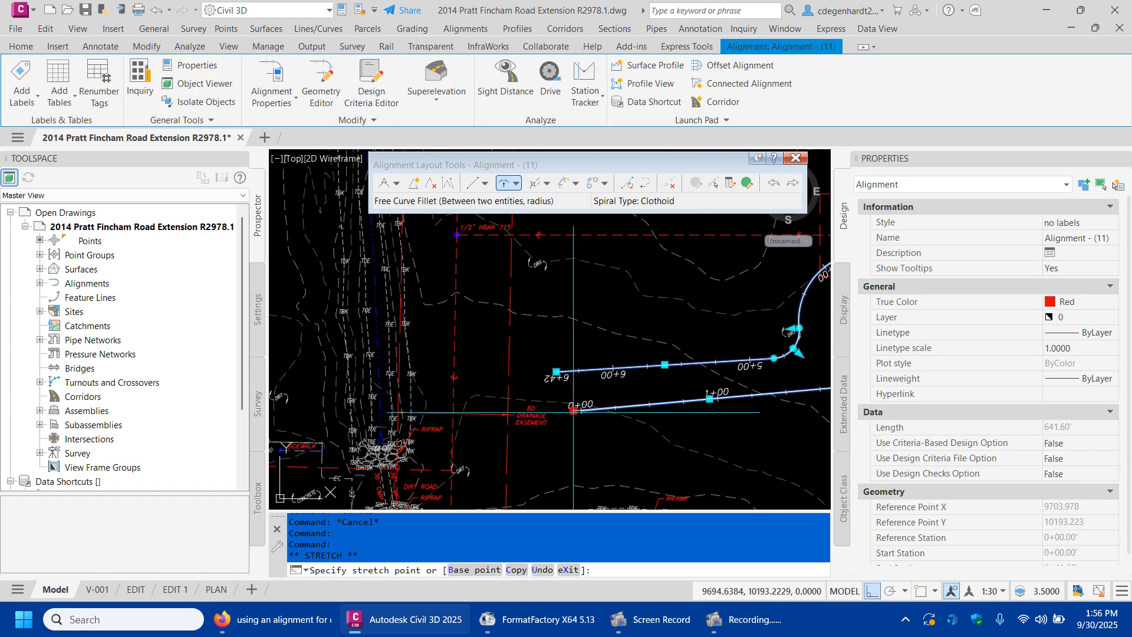
pyautogui.press('Escape')
pyautogui.press('Escape')
pyautogui.scroll(-2, 377, 421)
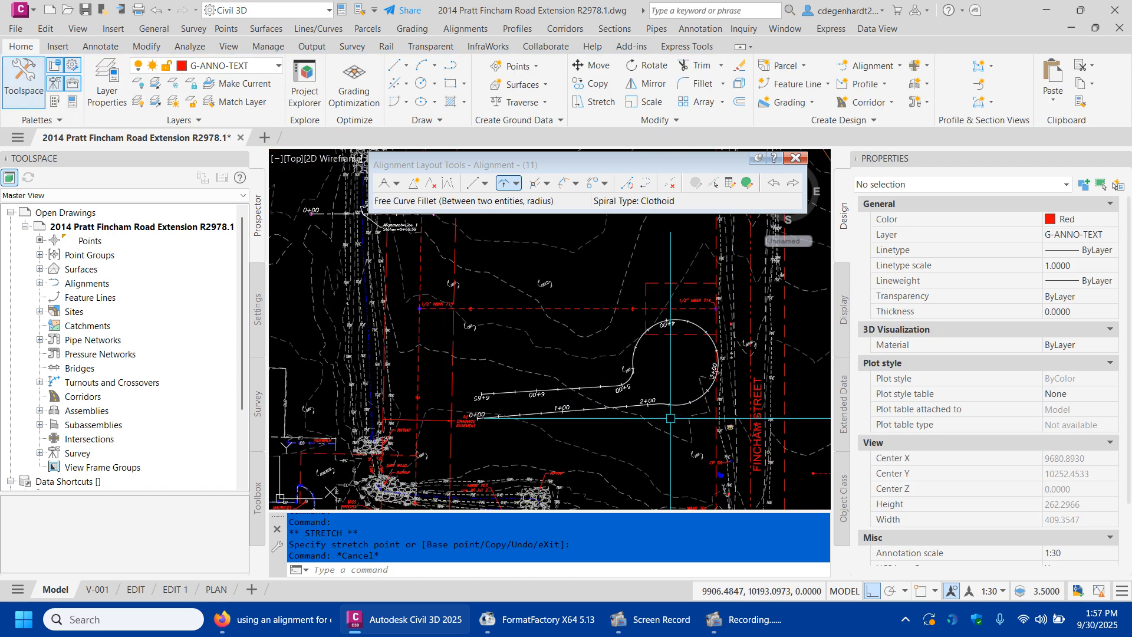
pyautogui.click(585, 387)
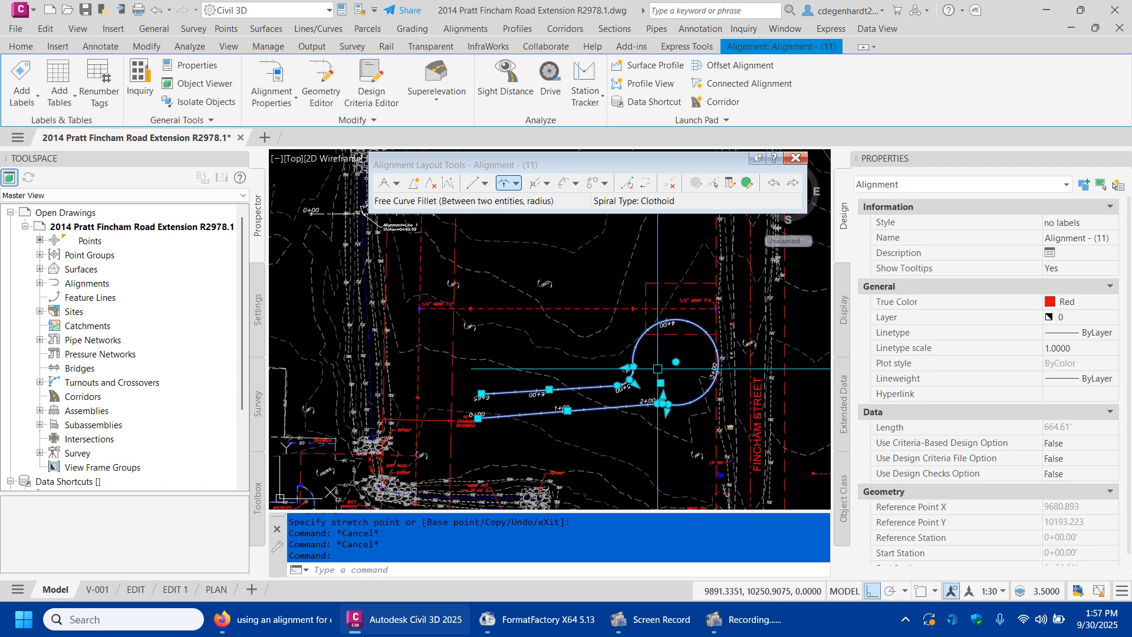
pyautogui.press('Escape')
pyautogui.press('Escape')
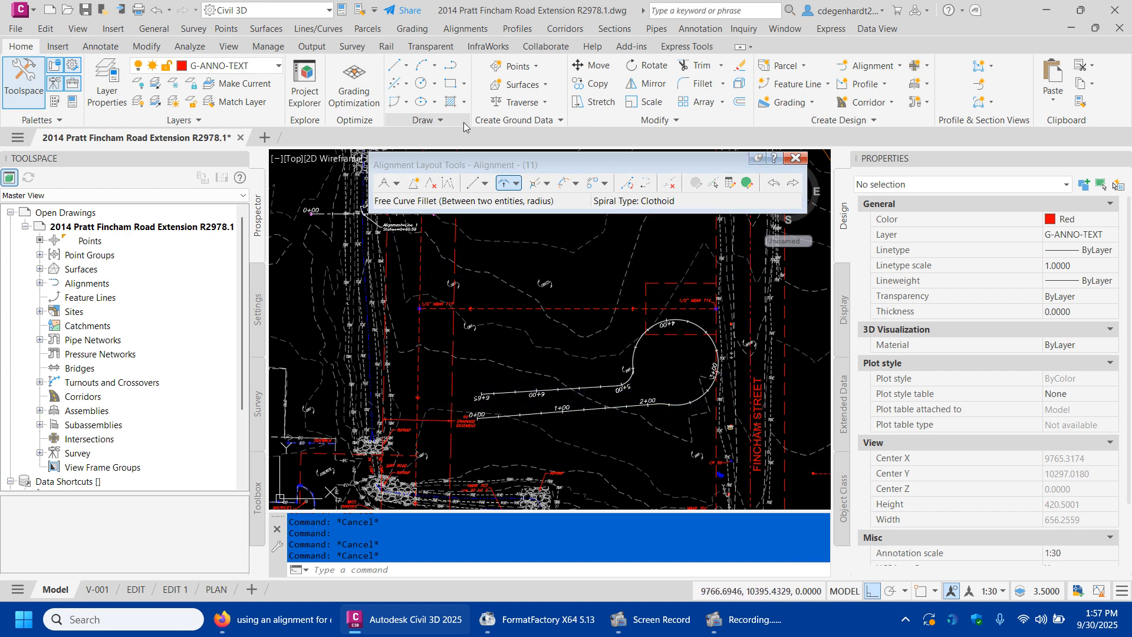
# Step: Offset the cul-de-sac alignment 5 ft to its outer side and deselect the alignment labels
pyautogui.click(740, 103)
pyautogui.write('5')
pyautogui.press('Return')
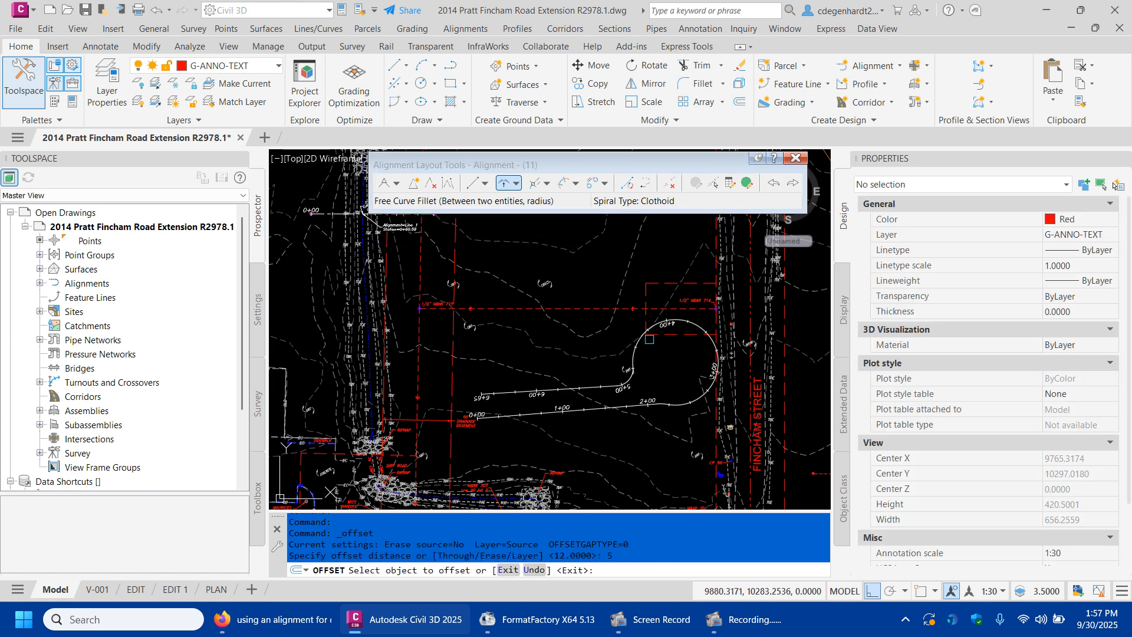
pyautogui.scroll(3, 575, 389)
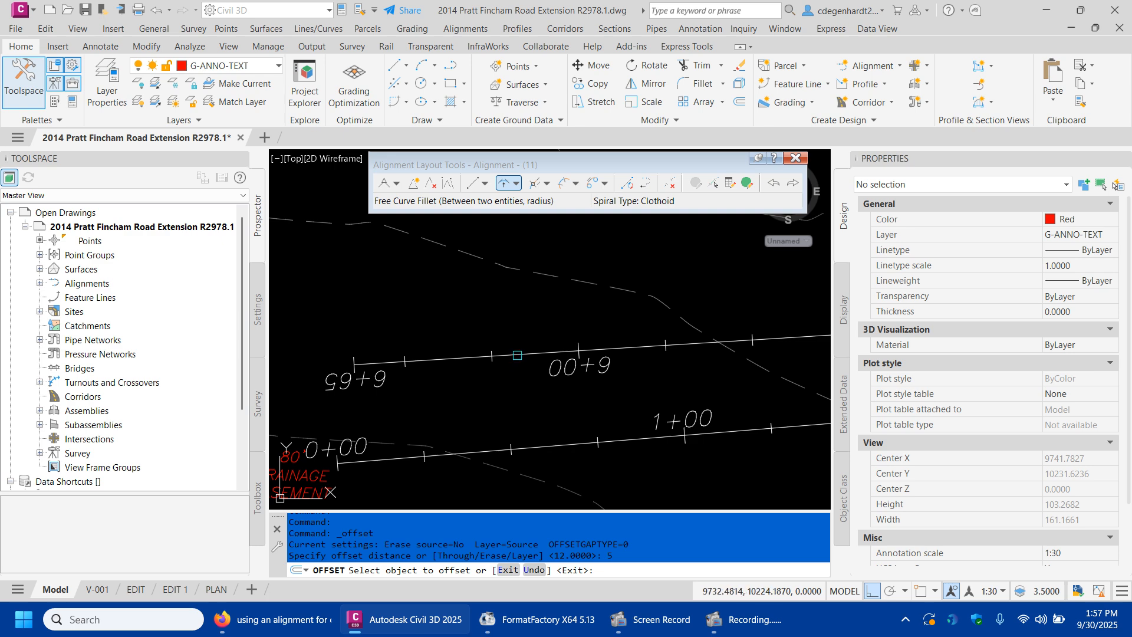
pyautogui.click(516, 355)
pyautogui.click(505, 290)
pyautogui.scroll(-4, 520, 334)
pyautogui.press('Escape')
pyautogui.click(573, 340)
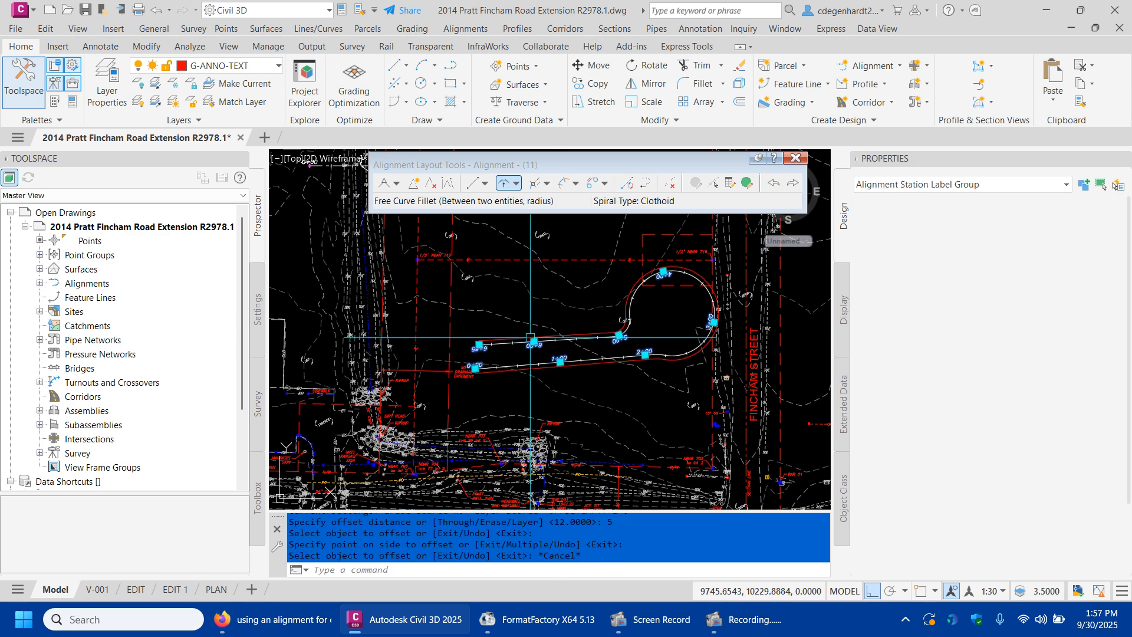
pyautogui.press('Escape')
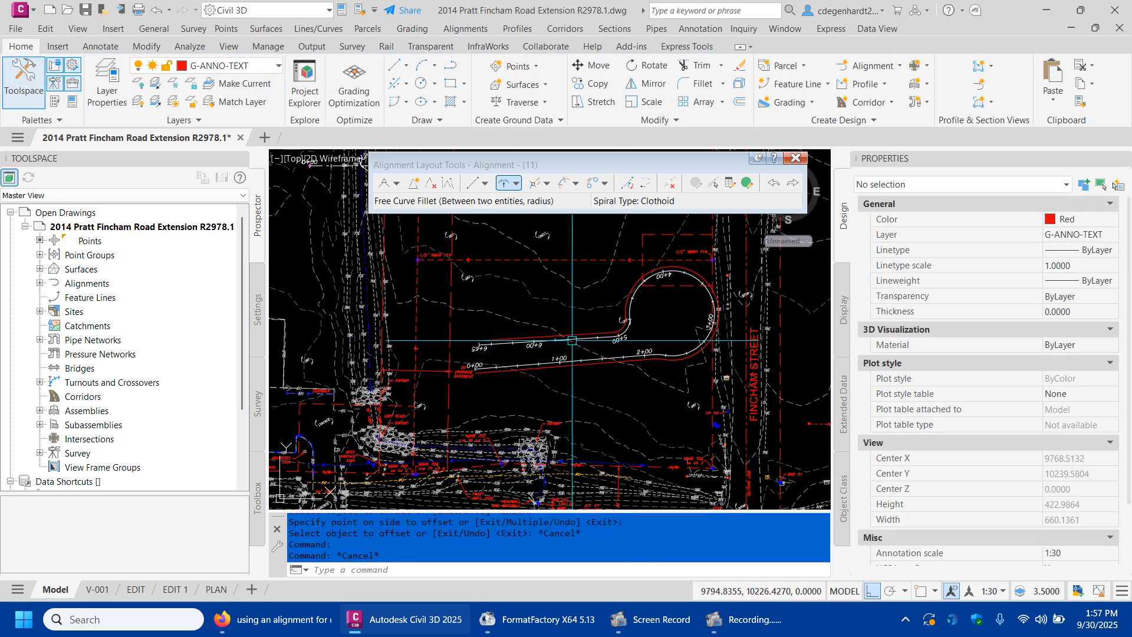
# Step: Copy the red offset polyline to the empty area east of the site
pyautogui.press('Return')
pyautogui.scroll(4, 570, 338)
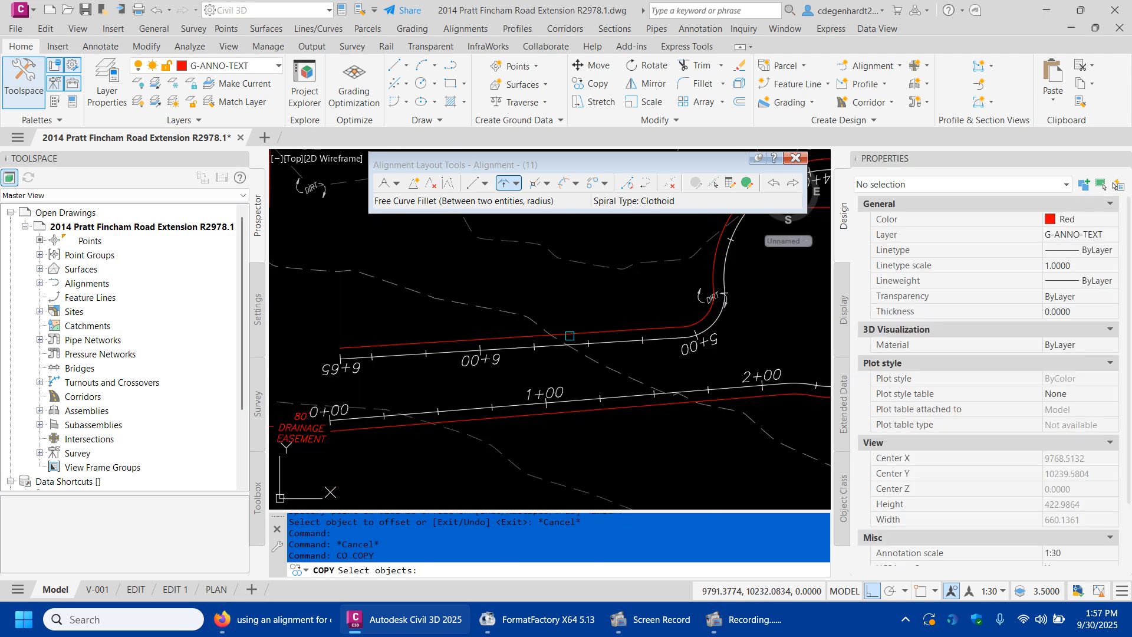
pyautogui.click(574, 335)
pyautogui.press('Return')
pyautogui.click(572, 316)
pyautogui.scroll(-10, 588, 410)
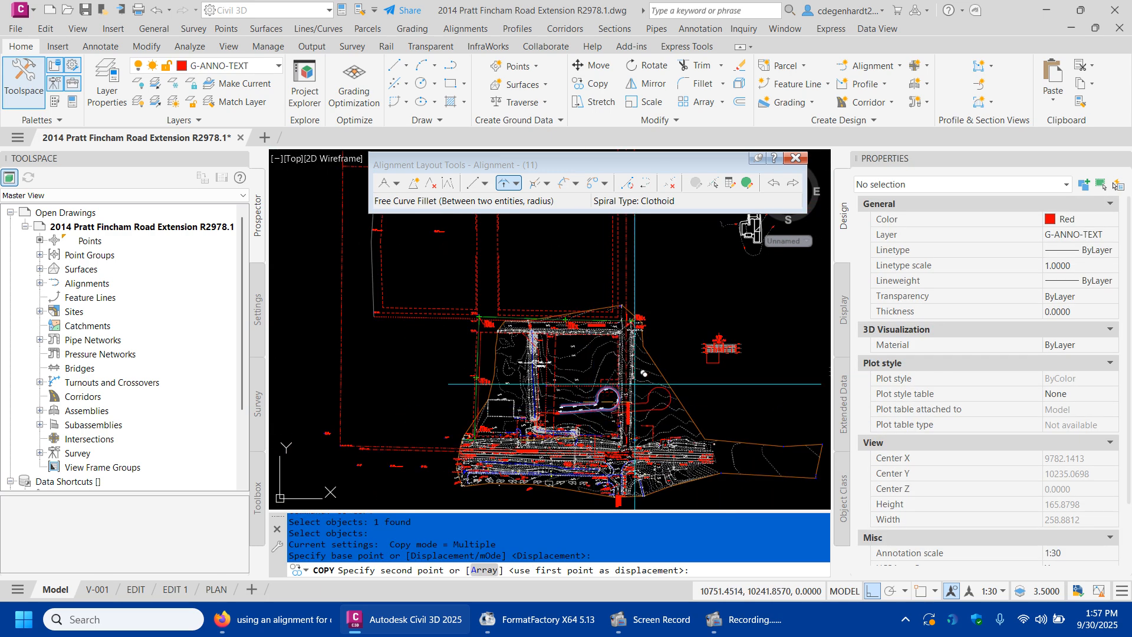
pyautogui.click(759, 284)
pyautogui.press('Escape')
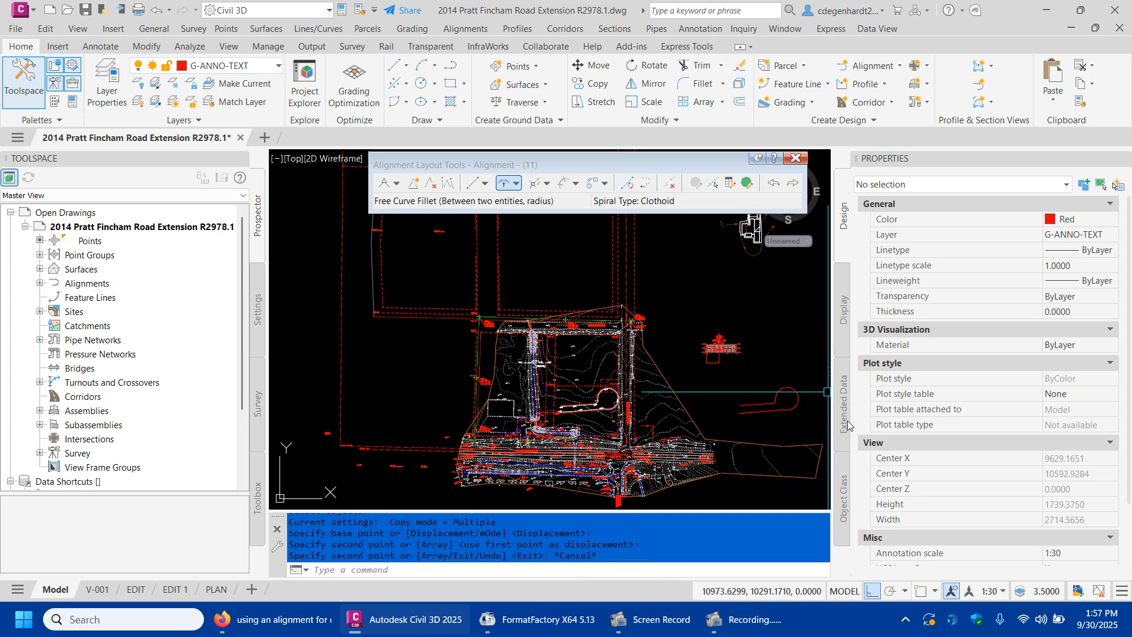
# Step: Stretch the copied polyline's vertex west of the bulb about 10 ft east and the south edge line's east vertex about 33 ft south
pyautogui.scroll(3, 802, 421)
pyautogui.scroll(3, 784, 412)
pyautogui.click(736, 386)
pyautogui.scroll(4, 717, 397)
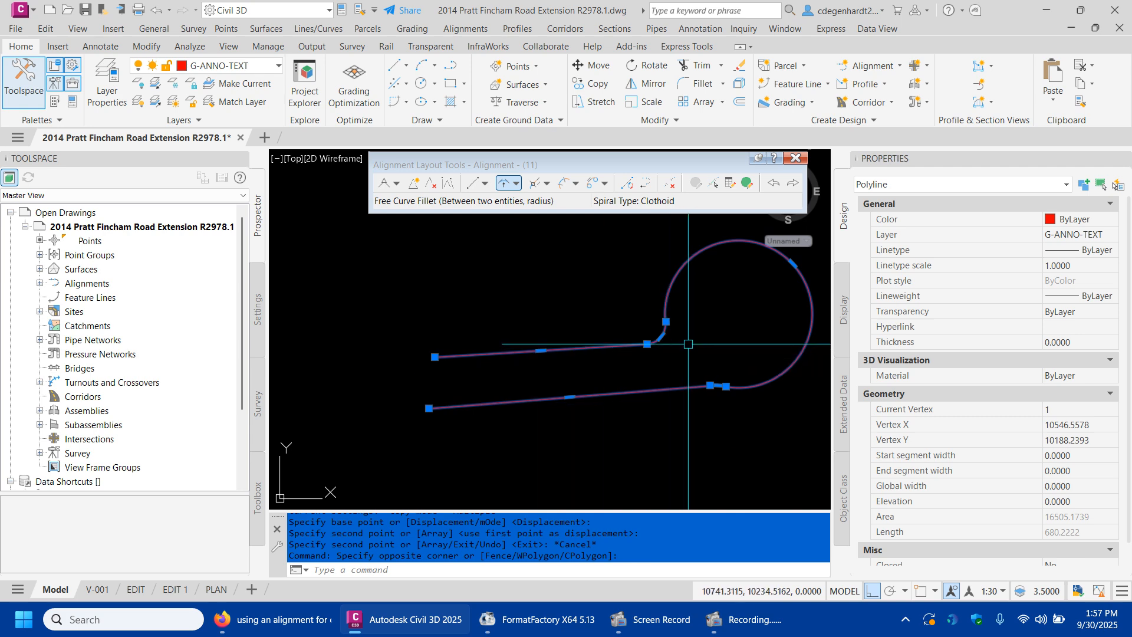
pyautogui.click(666, 321)
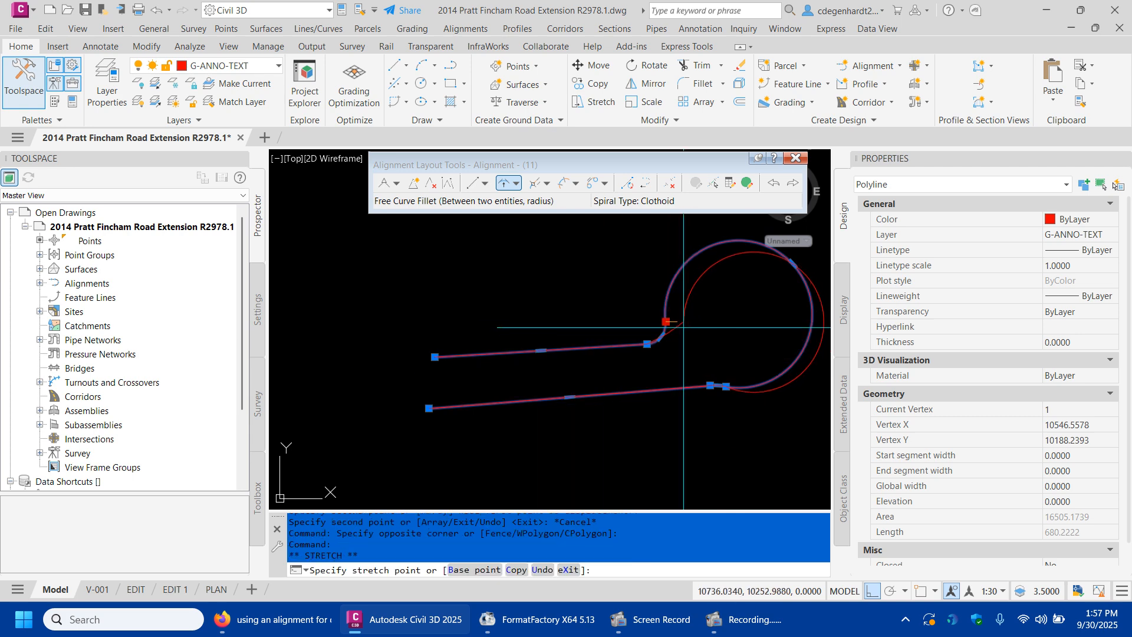
pyautogui.click(678, 321)
pyautogui.click(710, 385)
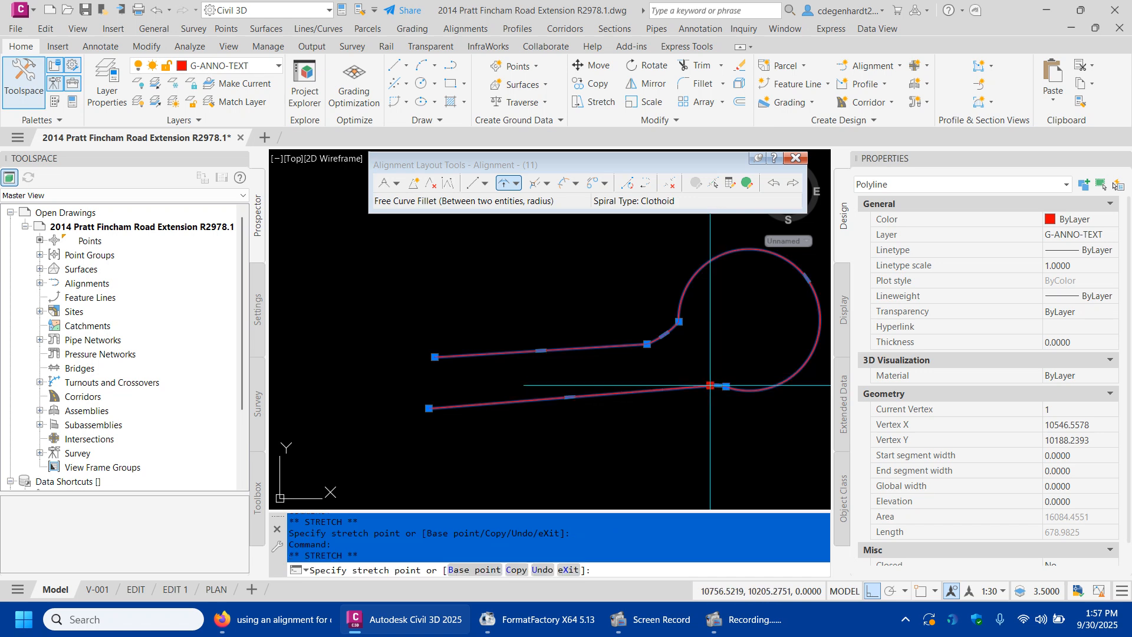
pyautogui.click(710, 426)
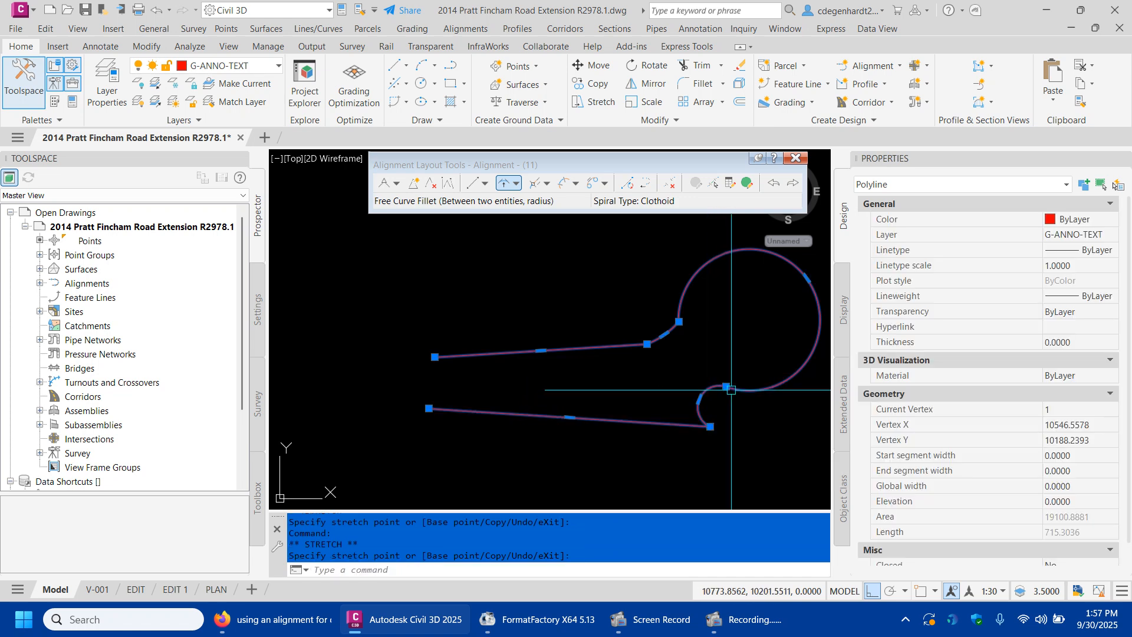
pyautogui.scroll(-6, 731, 390)
pyautogui.press('Escape')
pyautogui.press('Escape')
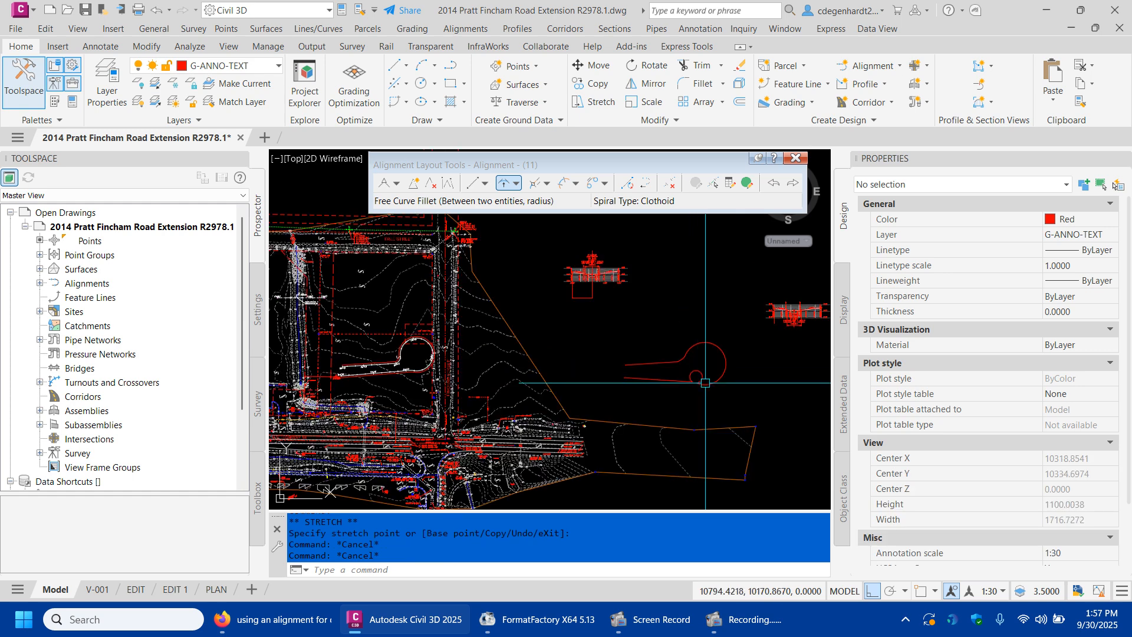
# Step: Erase the stretched polyline copy east of the site and the original offset polyline around the alignment
pyautogui.click(705, 381)
pyautogui.write('e')
pyautogui.press('Return')
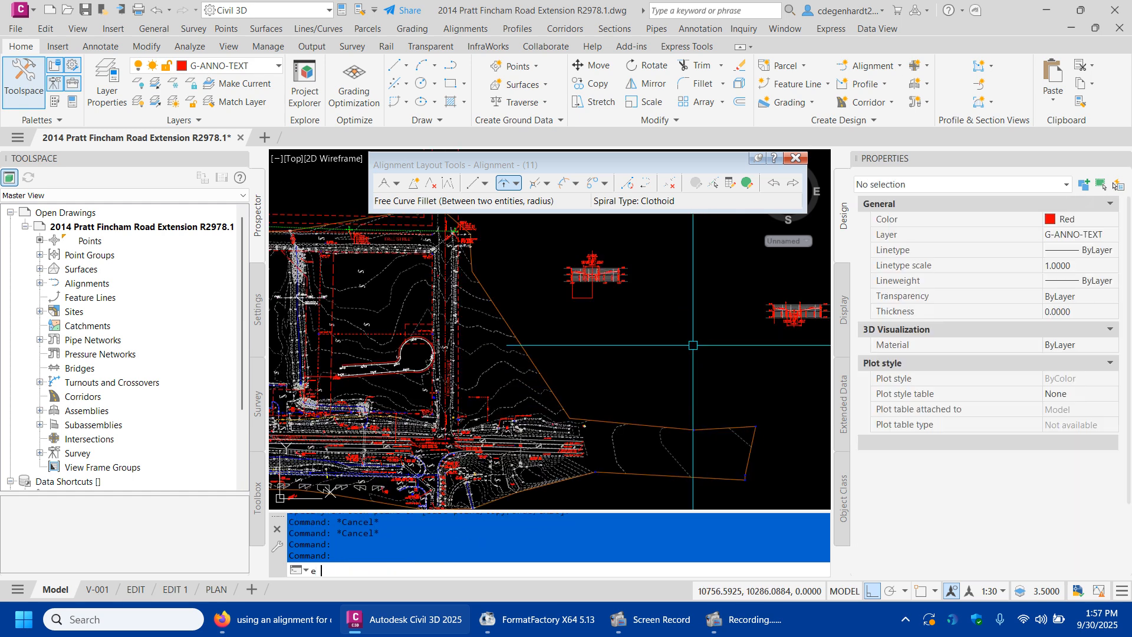
pyautogui.press('Escape')
pyautogui.scroll(5, 354, 353)
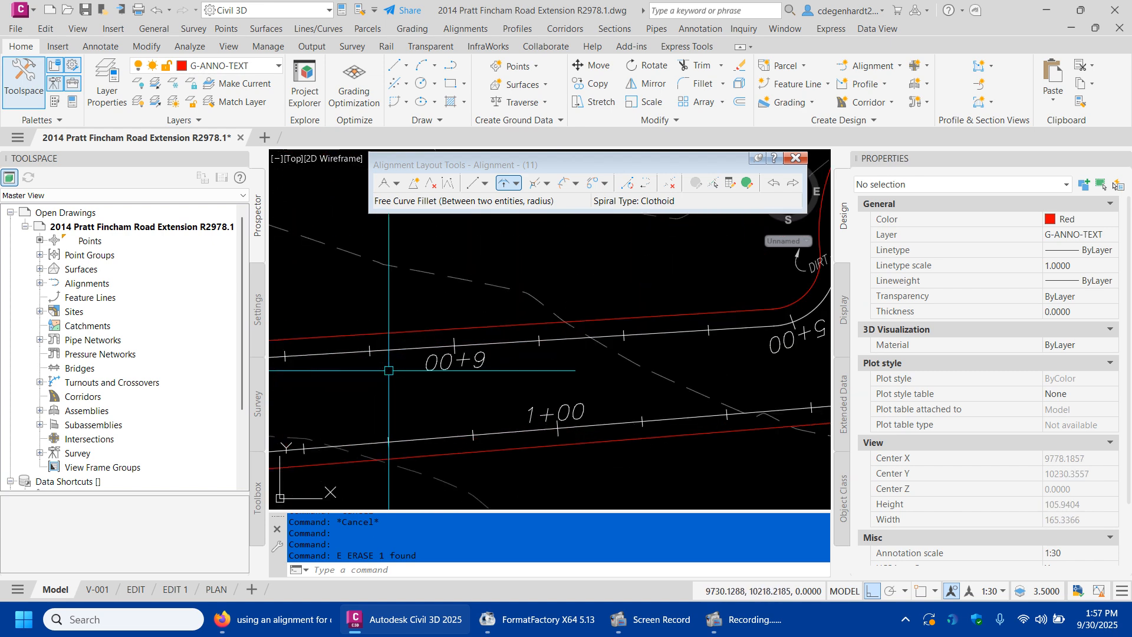
pyautogui.click(395, 332)
pyautogui.write('e')
pyautogui.press('Return')
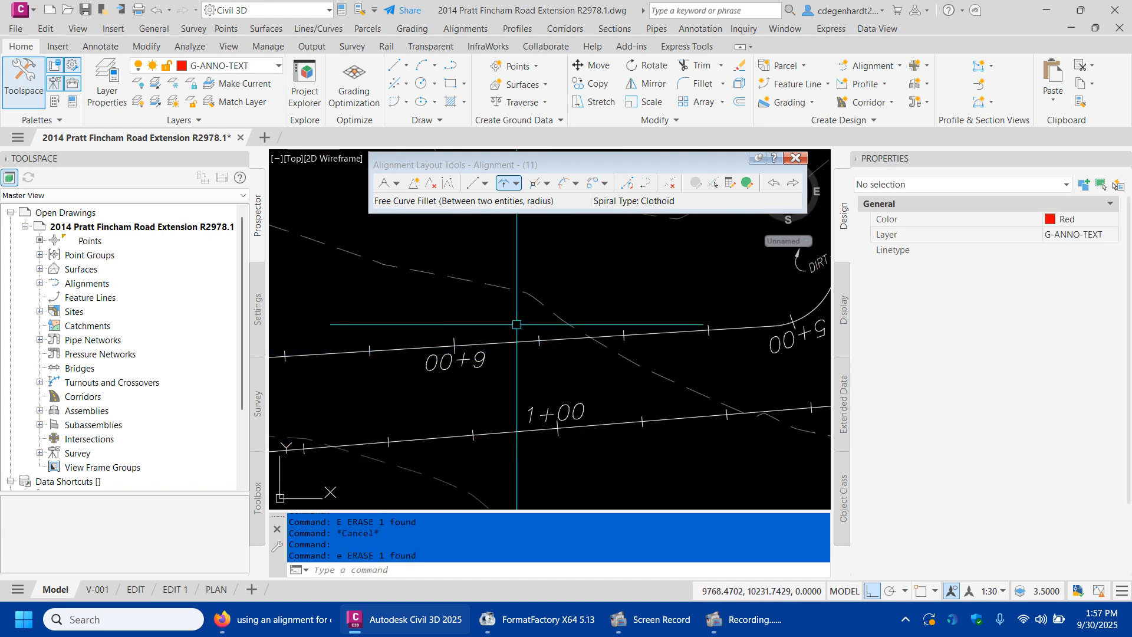
# Step: Move the alignment's bulb curve about 21 ft south by its center grip and deselect the alignment
pyautogui.scroll(-5, 493, 334)
pyautogui.click(736, 358)
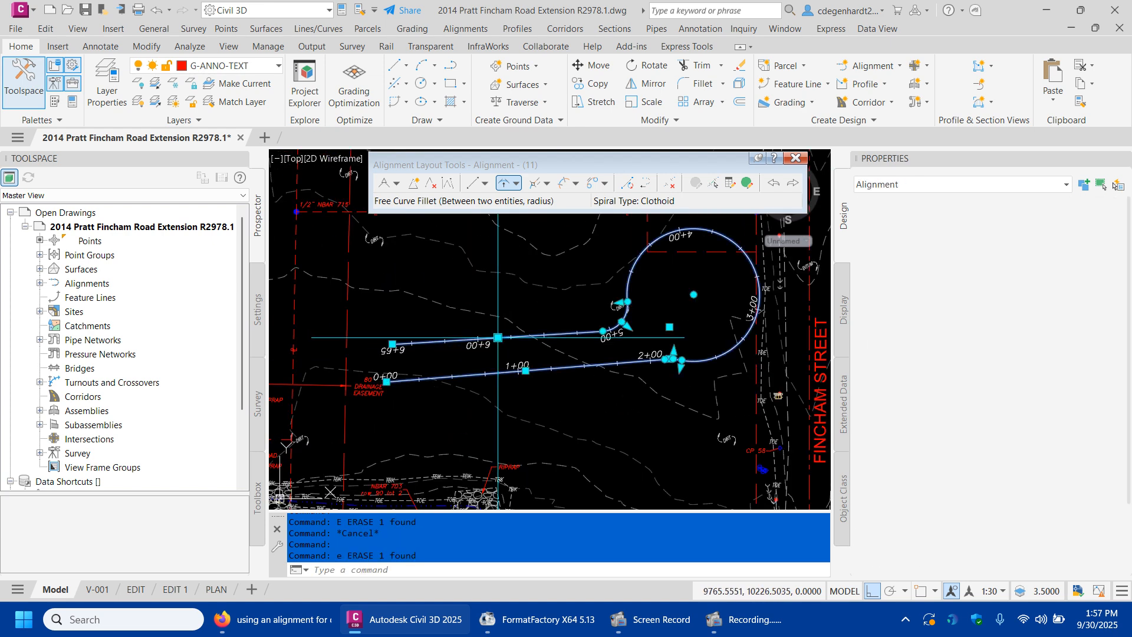
pyautogui.click(693, 294)
pyautogui.click(692, 324)
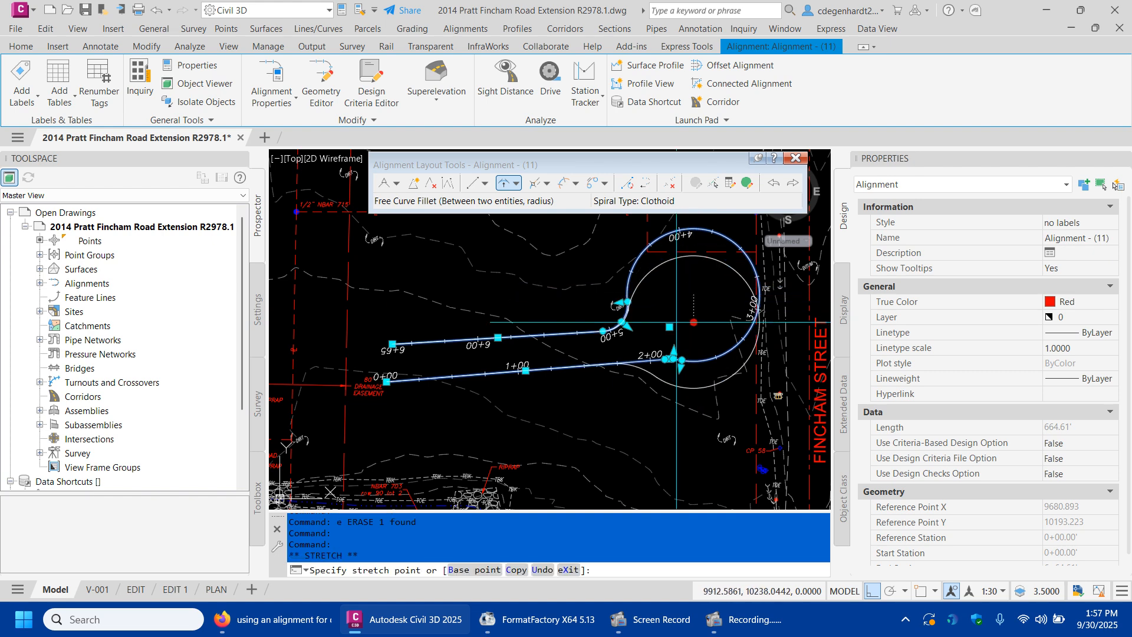
pyautogui.press('Escape')
pyautogui.press('Escape')
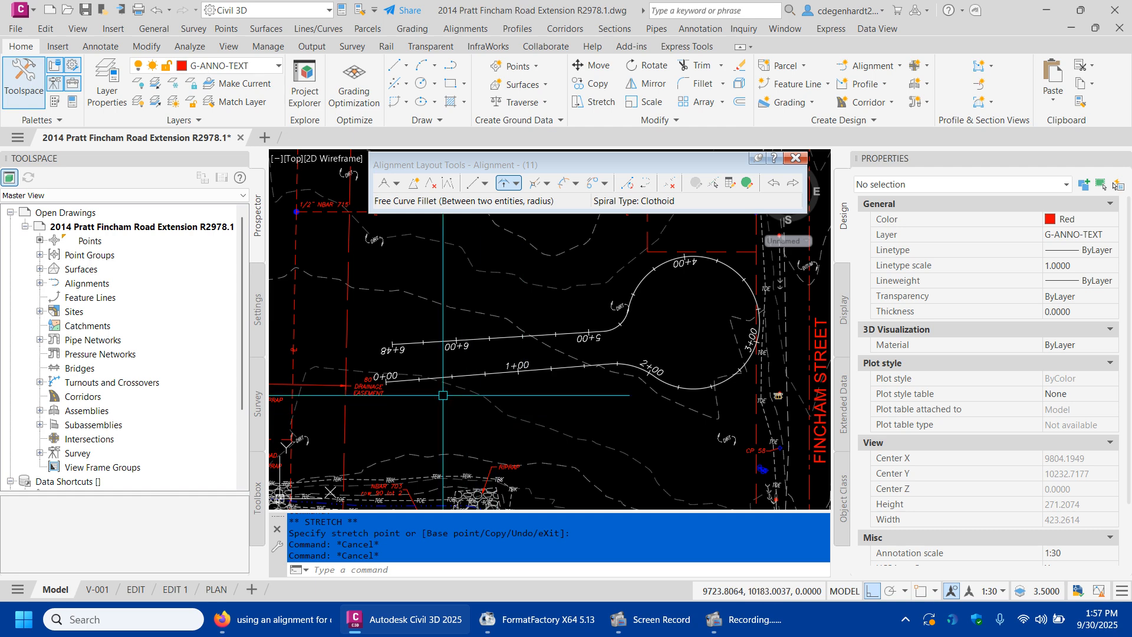
pyautogui.press('Escape')
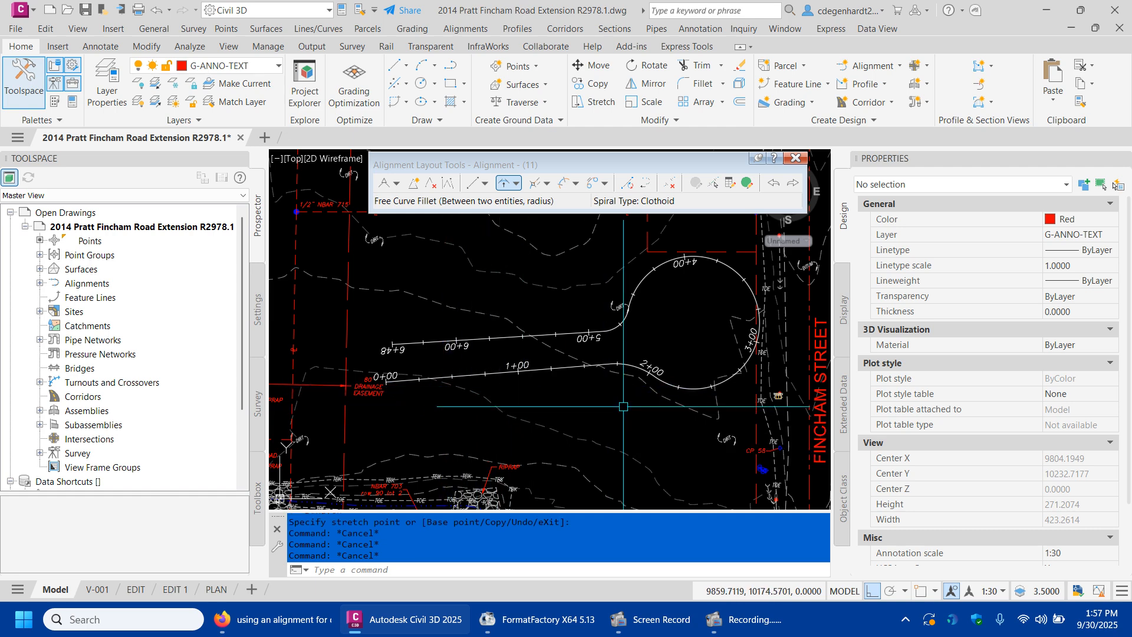
pyautogui.click(746, 620)
pyautogui.click(640, 621)
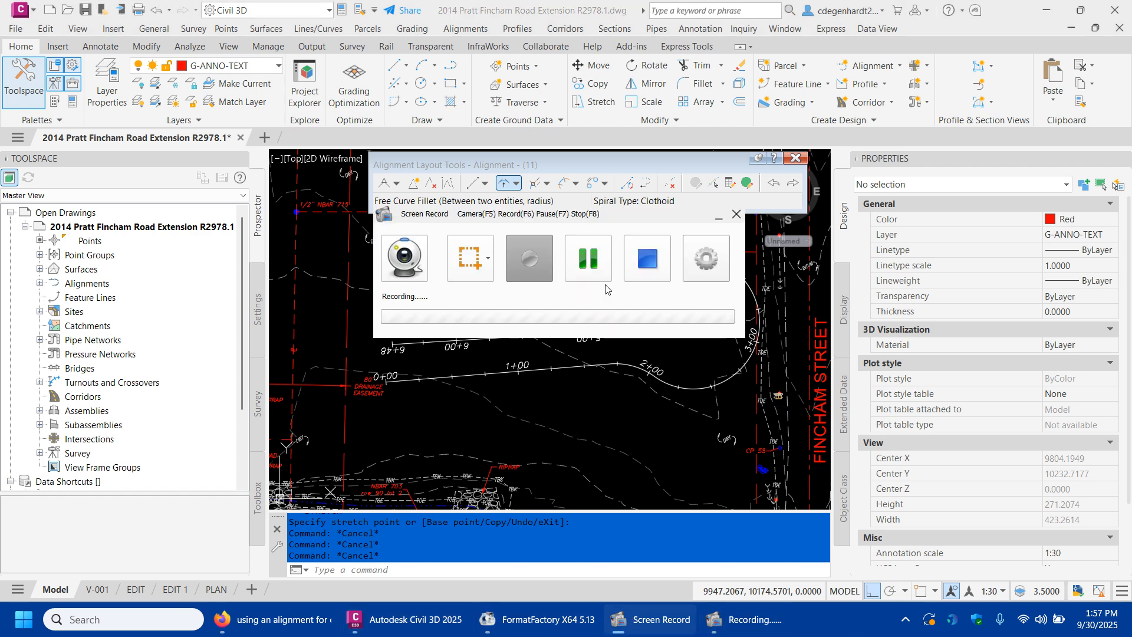